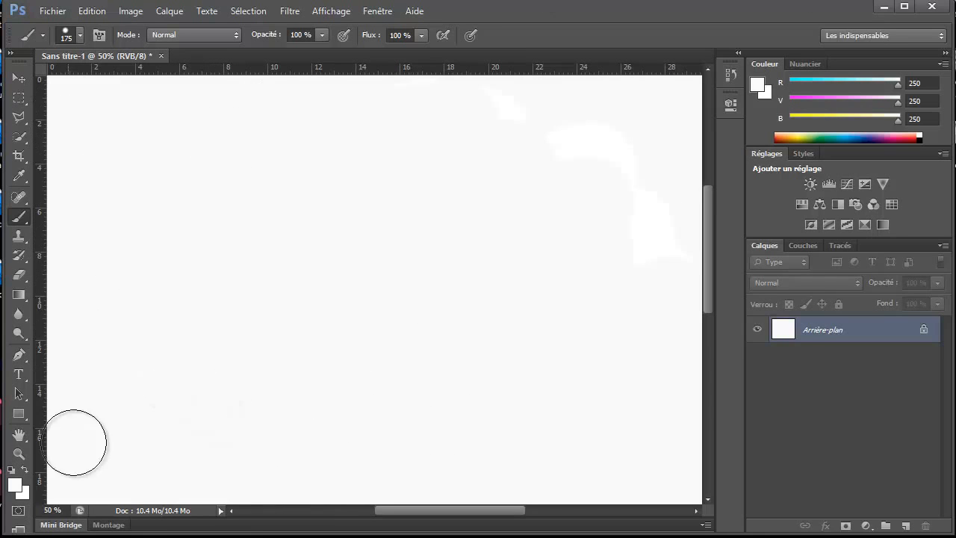
{"action": "left_click", "coordinate": [52, 14]}
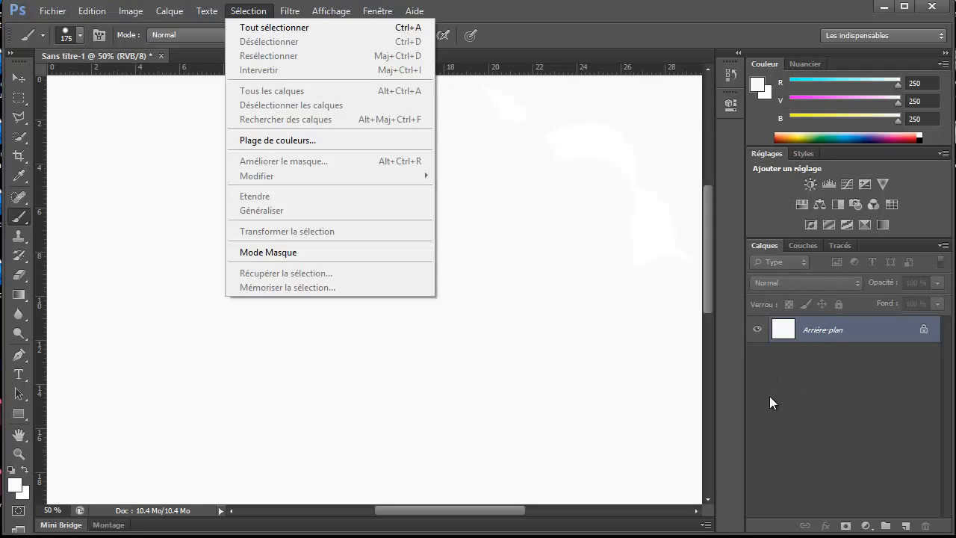
{"action": "left_click", "coordinate": [501, 21]}
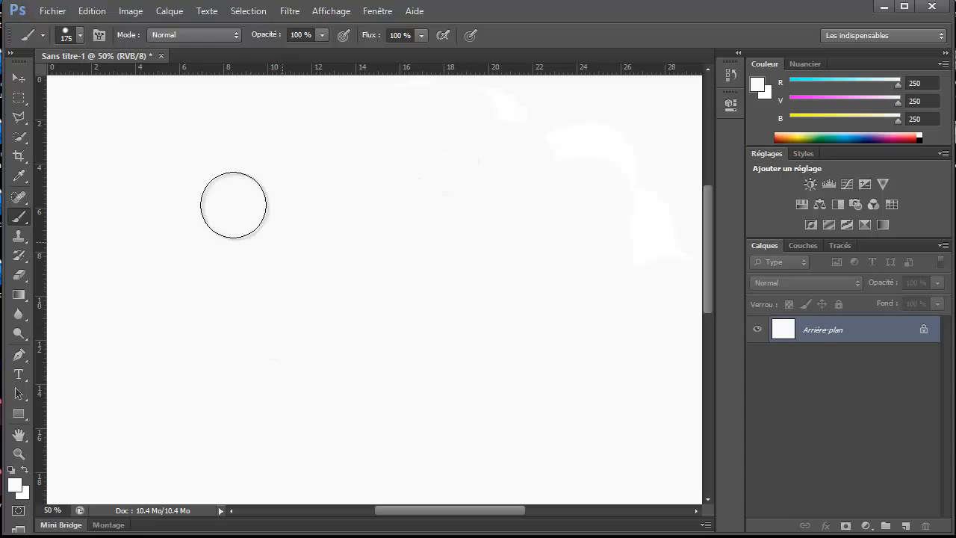
{"action": "left_click", "coordinate": [21, 79]}
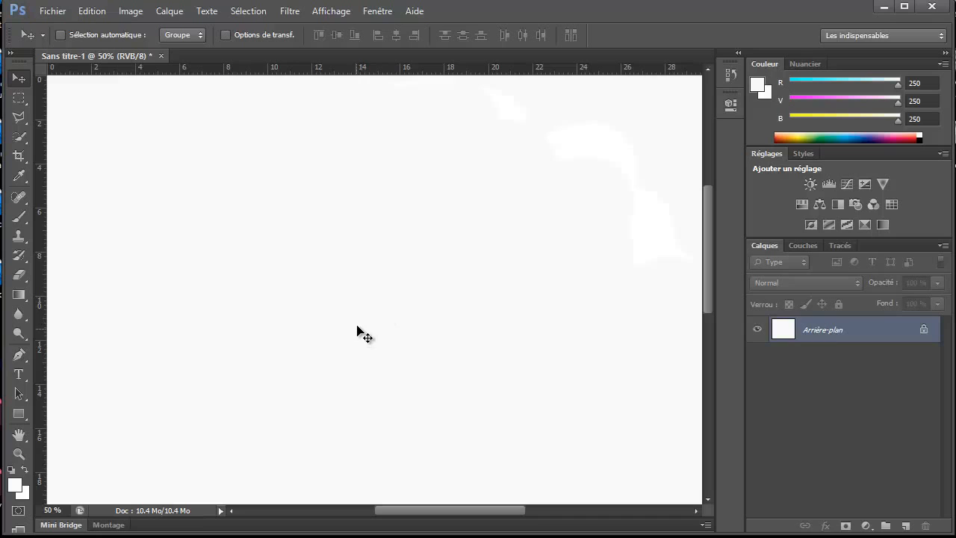
Activate the Brush tool and set the foreground colour to black (000000).
{"action": "left_click", "coordinate": [20, 218]}
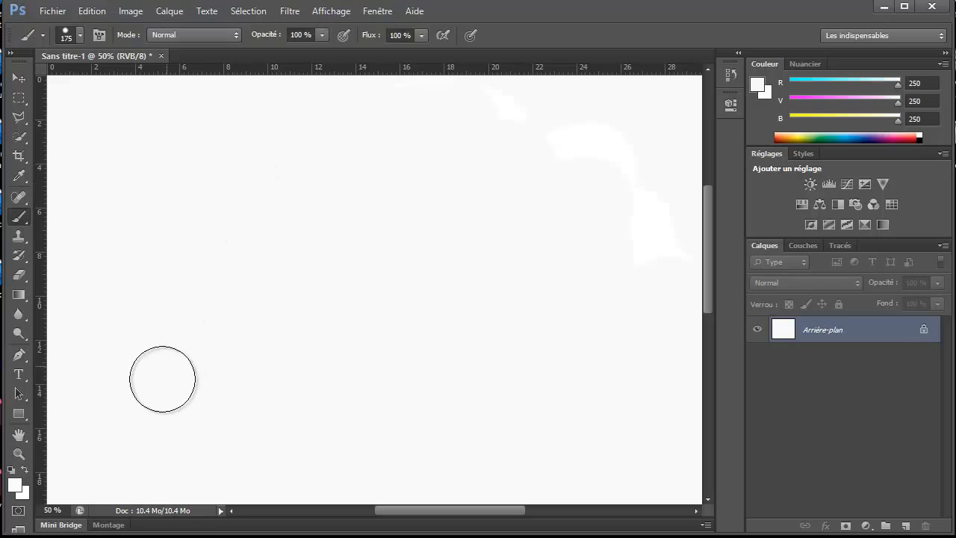
{"action": "left_click", "coordinate": [15, 487]}
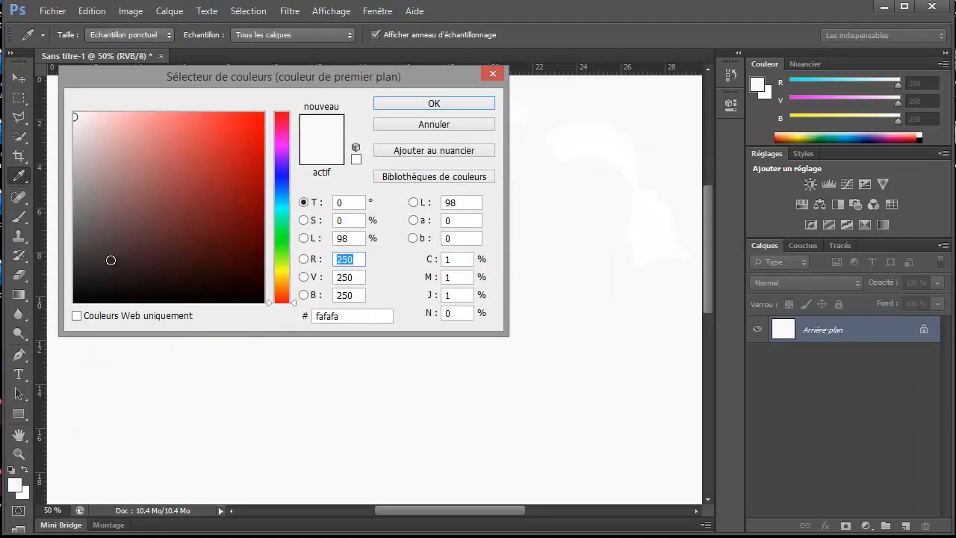
{"action": "left_click_drag", "start_coordinate": [111, 259], "coordinate": [68, 320]}
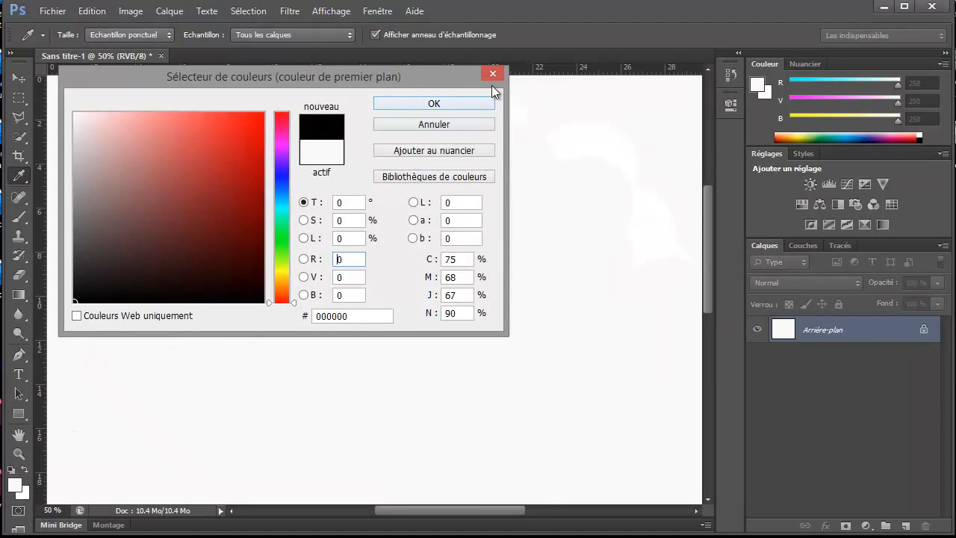
{"action": "left_click", "coordinate": [434, 104]}
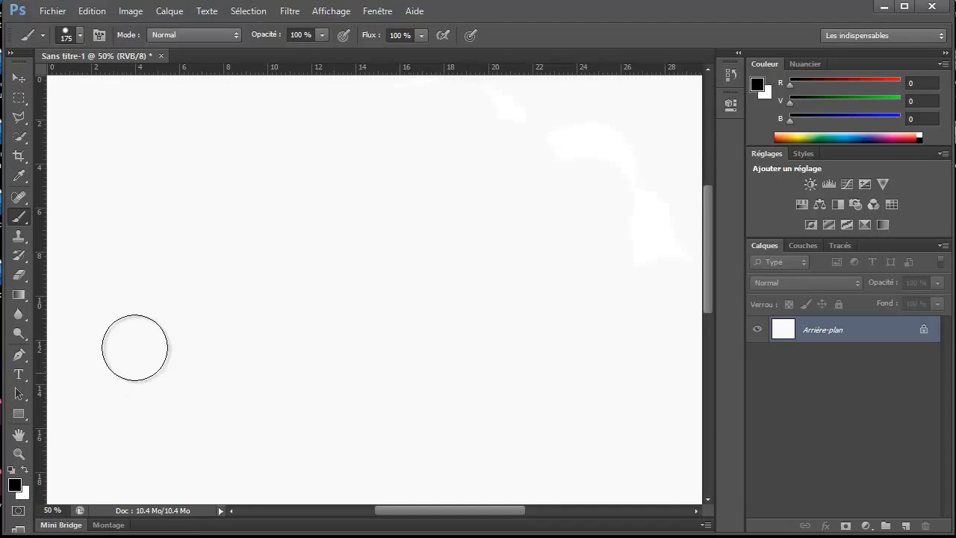
Paint several thick black strokes and dots on the canvas with the 175 px hard round brush.
{"action": "left_click_drag", "start_coordinate": [226, 186], "coordinate": [160, 315]}
{"action": "left_click_drag", "start_coordinate": [300, 203], "coordinate": [243, 284]}
{"action": "left_click_drag", "start_coordinate": [336, 312], "coordinate": [339, 327]}
{"action": "left_click_drag", "start_coordinate": [291, 365], "coordinate": [292, 381]}
{"action": "left_click_drag", "start_coordinate": [334, 210], "coordinate": [347, 204]}
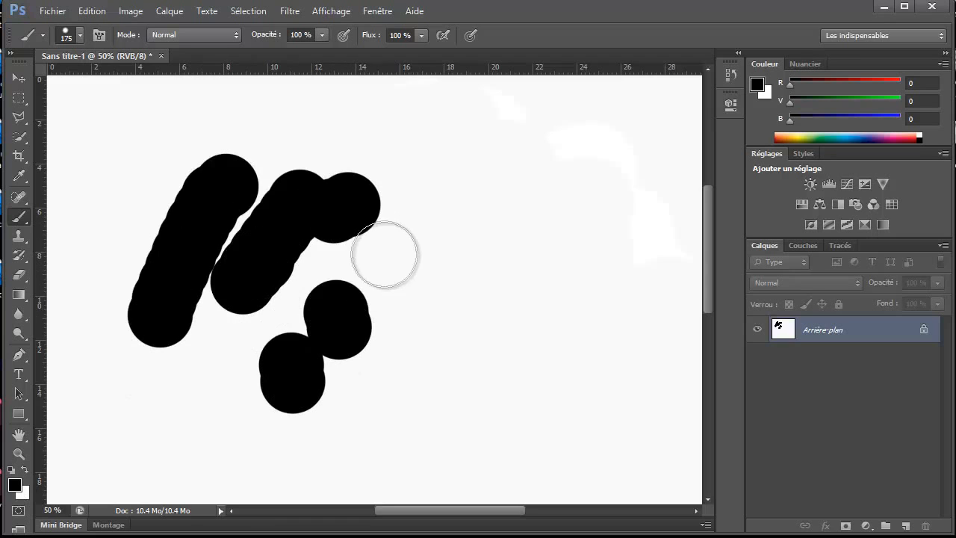
{"action": "left_click_drag", "start_coordinate": [379, 240], "coordinate": [384, 256]}
{"action": "left_click", "coordinate": [343, 307]}
{"action": "left_click", "coordinate": [250, 291]}
{"action": "mouse_move", "coordinate": [236, 253]}
{"action": "left_mouse_down"}
{"action": "mouse_move", "coordinate": [192, 237]}
{"action": "mouse_move", "coordinate": [207, 266]}
{"action": "left_mouse_up"}
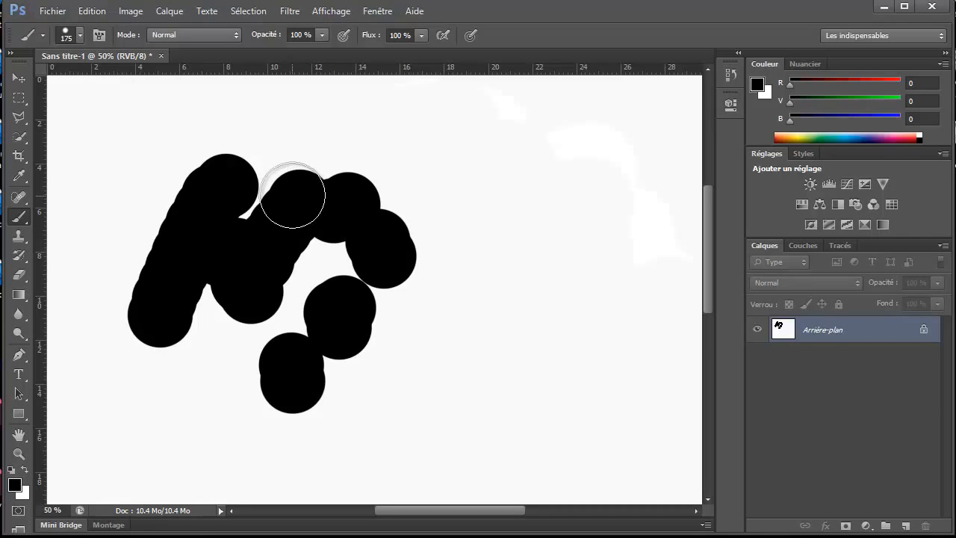
Enable Transfert for the brush and set the opacity variation control to Pression de la plume.
{"action": "left_click", "coordinate": [99, 36]}
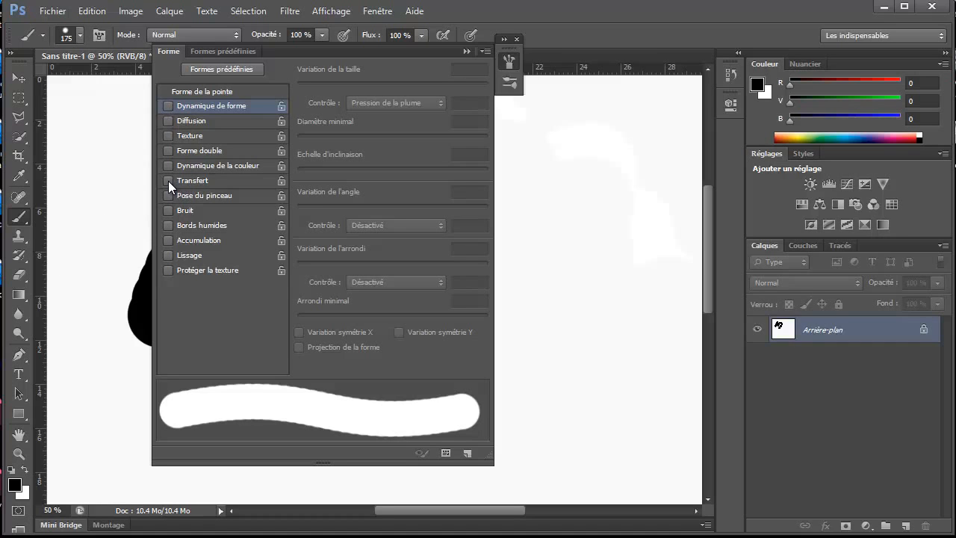
{"action": "left_click", "coordinate": [193, 181]}
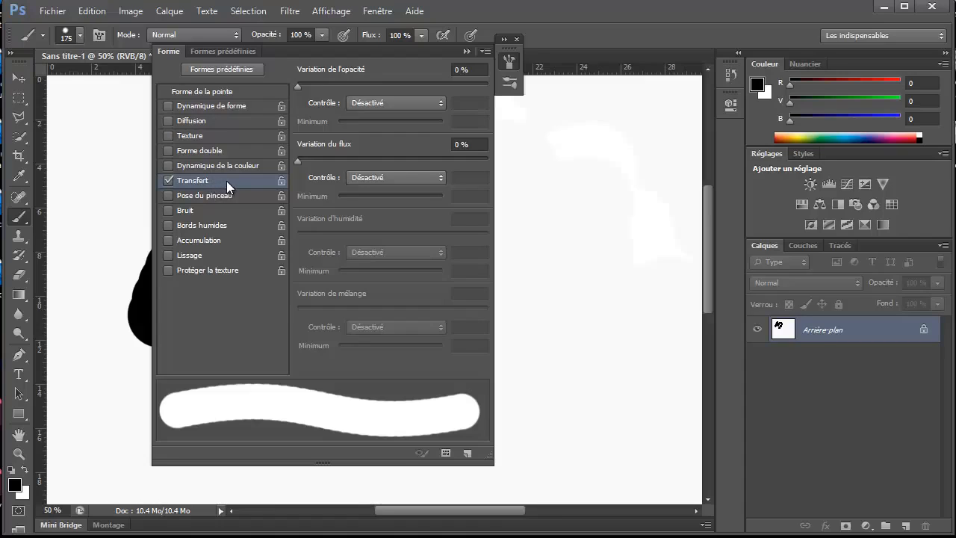
{"action": "left_click", "coordinate": [387, 102]}
{"action": "left_click", "coordinate": [390, 143]}
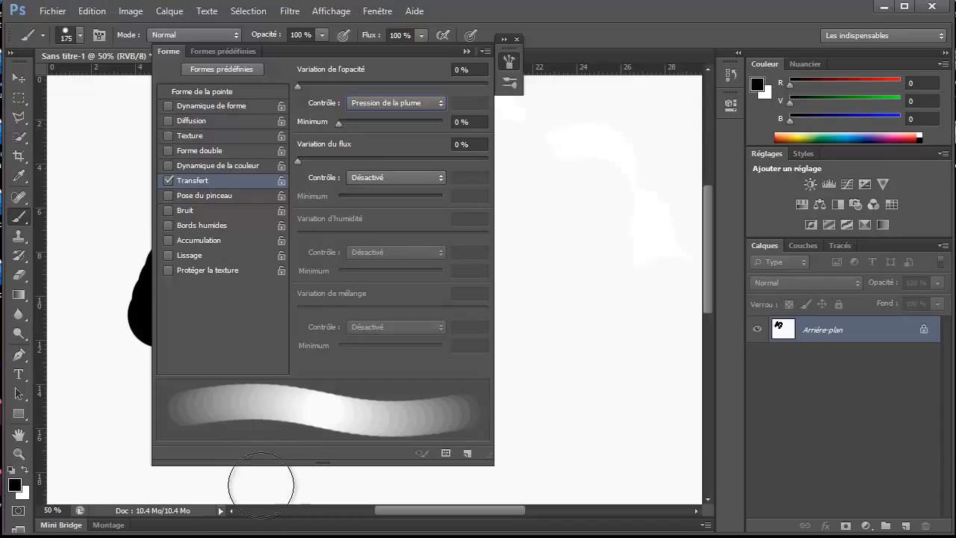
Set the brush tip's spacing (Pas) to 1 % and its size to 49 px, and close the brush settings.
{"action": "left_click", "coordinate": [199, 94]}
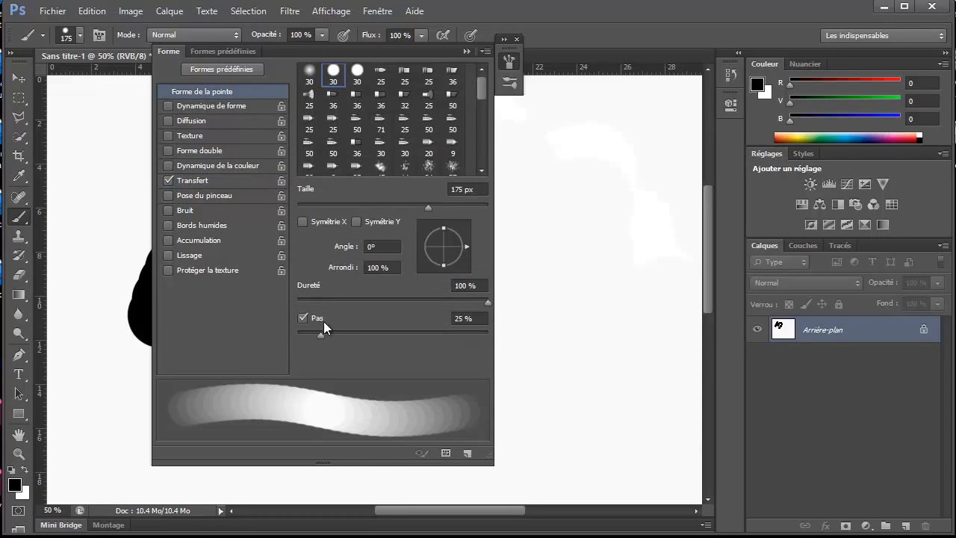
{"action": "left_click_drag", "start_coordinate": [318, 335], "coordinate": [260, 346]}
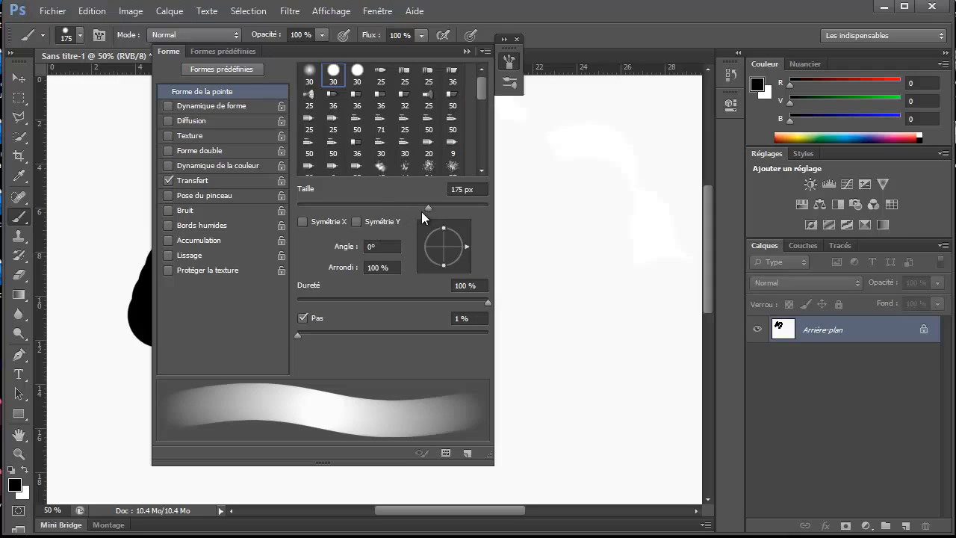
{"action": "left_click_drag", "start_coordinate": [422, 212], "coordinate": [340, 214]}
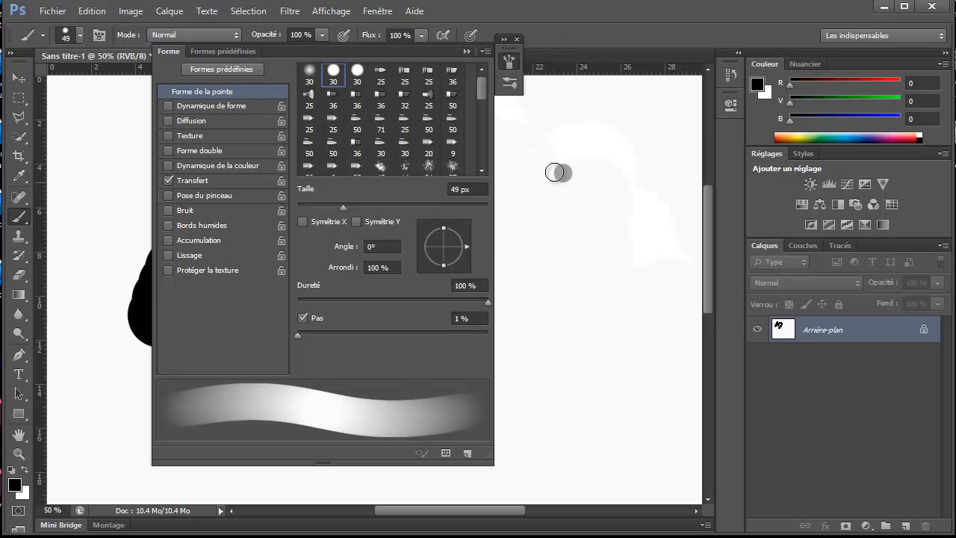
{"action": "left_click", "coordinate": [514, 39]}
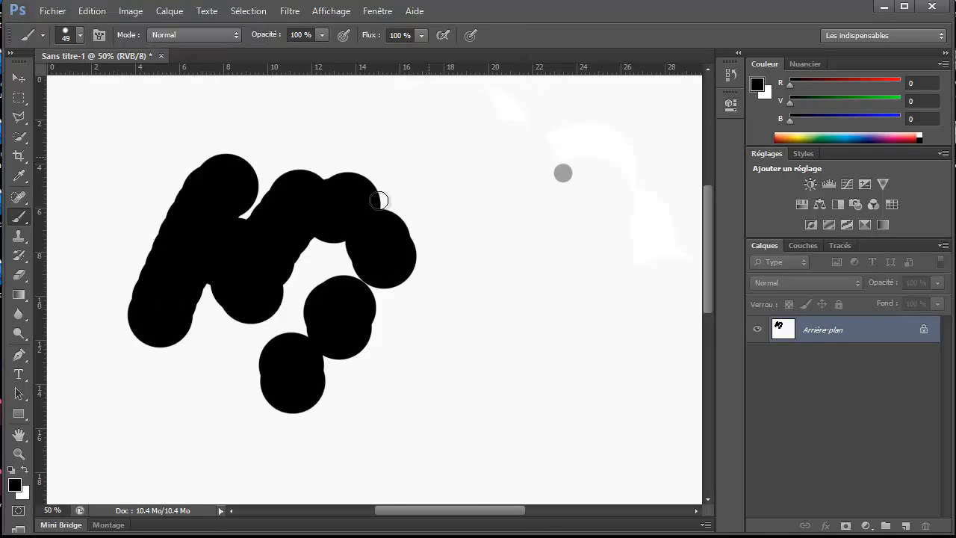
Paint overlapping diagonal black strokes of varying pen pressure beside, below and above the thick black shapes to test opacity.
{"action": "left_click_drag", "start_coordinate": [381, 200], "coordinate": [430, 154]}
{"action": "left_click_drag", "start_coordinate": [405, 213], "coordinate": [462, 162]}
{"action": "mouse_move", "coordinate": [433, 224]}
{"action": "left_mouse_down"}
{"action": "mouse_move", "coordinate": [470, 184]}
{"action": "mouse_move", "coordinate": [467, 218]}
{"action": "left_mouse_up"}
{"action": "mouse_move", "coordinate": [393, 230]}
{"action": "left_mouse_down"}
{"action": "mouse_move", "coordinate": [408, 212]}
{"action": "mouse_move", "coordinate": [474, 186]}
{"action": "left_mouse_up"}
{"action": "left_click_drag", "start_coordinate": [424, 242], "coordinate": [513, 176]}
{"action": "left_click_drag", "start_coordinate": [431, 258], "coordinate": [512, 187]}
{"action": "left_click_drag", "start_coordinate": [456, 240], "coordinate": [507, 205]}
{"action": "mouse_move", "coordinate": [475, 255]}
{"action": "left_mouse_down"}
{"action": "mouse_move", "coordinate": [520, 212]}
{"action": "mouse_move", "coordinate": [484, 270]}
{"action": "left_mouse_up"}
{"action": "left_click_drag", "start_coordinate": [561, 250], "coordinate": [465, 316]}
{"action": "left_click_drag", "start_coordinate": [531, 276], "coordinate": [450, 354]}
{"action": "left_click_drag", "start_coordinate": [559, 274], "coordinate": [467, 362]}
{"action": "left_click_drag", "start_coordinate": [533, 330], "coordinate": [499, 369]}
{"action": "left_click_drag", "start_coordinate": [544, 337], "coordinate": [504, 373]}
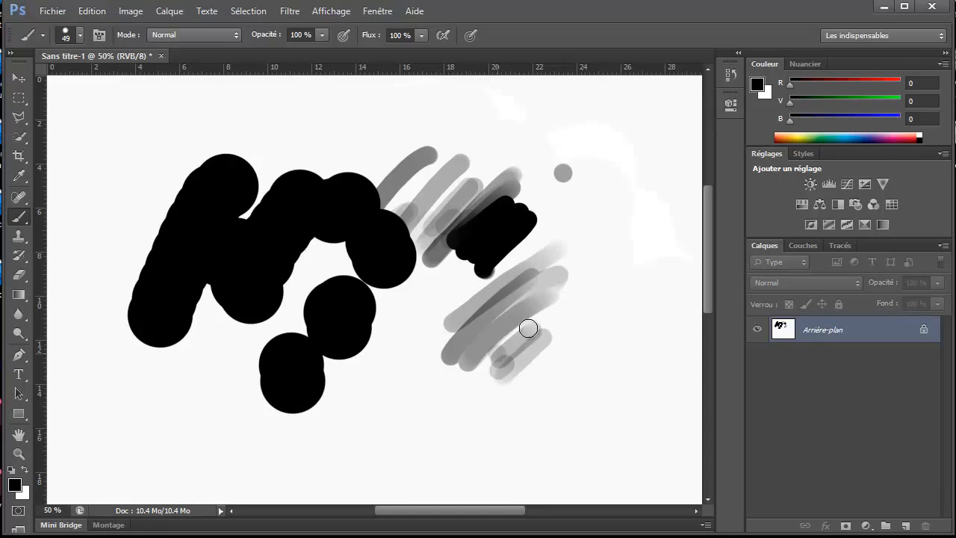
{"action": "left_click_drag", "start_coordinate": [550, 304], "coordinate": [498, 355]}
{"action": "left_click_drag", "start_coordinate": [433, 314], "coordinate": [367, 394]}
{"action": "mouse_move", "coordinate": [411, 313]}
{"action": "left_mouse_down"}
{"action": "mouse_move", "coordinate": [355, 387]}
{"action": "mouse_move", "coordinate": [369, 377]}
{"action": "left_mouse_up"}
{"action": "left_click_drag", "start_coordinate": [408, 313], "coordinate": [375, 361]}
{"action": "left_click_drag", "start_coordinate": [428, 295], "coordinate": [380, 369]}
{"action": "left_click_drag", "start_coordinate": [448, 300], "coordinate": [386, 369]}
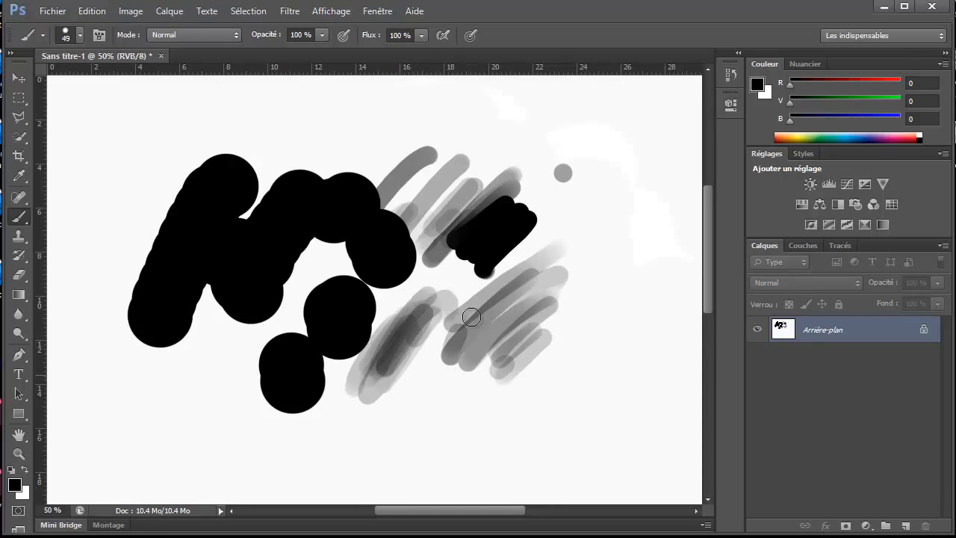
{"action": "left_click_drag", "start_coordinate": [465, 346], "coordinate": [433, 396]}
{"action": "left_click_drag", "start_coordinate": [476, 329], "coordinate": [438, 407]}
{"action": "left_click_drag", "start_coordinate": [477, 283], "coordinate": [427, 365]}
{"action": "left_click_drag", "start_coordinate": [549, 203], "coordinate": [509, 259]}
{"action": "left_click_drag", "start_coordinate": [555, 227], "coordinate": [533, 252]}
{"action": "mouse_move", "coordinate": [579, 223]}
{"action": "left_mouse_down"}
{"action": "mouse_move", "coordinate": [568, 268]}
{"action": "mouse_move", "coordinate": [568, 238]}
{"action": "left_mouse_up"}
{"action": "left_click_drag", "start_coordinate": [574, 225], "coordinate": [567, 247]}
{"action": "left_click", "coordinate": [536, 206]}
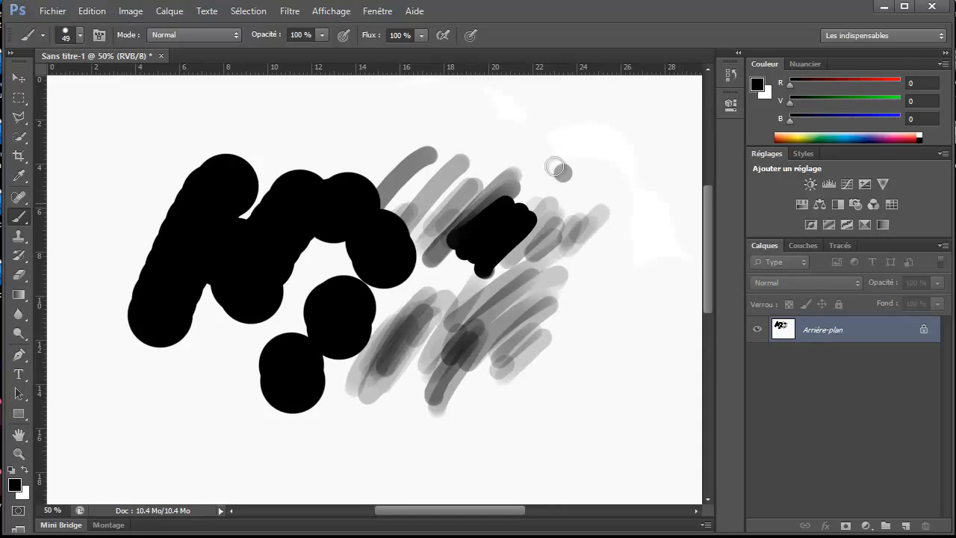
{"action": "left_click_drag", "start_coordinate": [472, 162], "coordinate": [454, 180]}
{"action": "mouse_move", "coordinate": [412, 123]}
{"action": "left_mouse_down"}
{"action": "mouse_move", "coordinate": [328, 155]}
{"action": "mouse_move", "coordinate": [405, 122]}
{"action": "mouse_move", "coordinate": [383, 133]}
{"action": "left_mouse_up"}
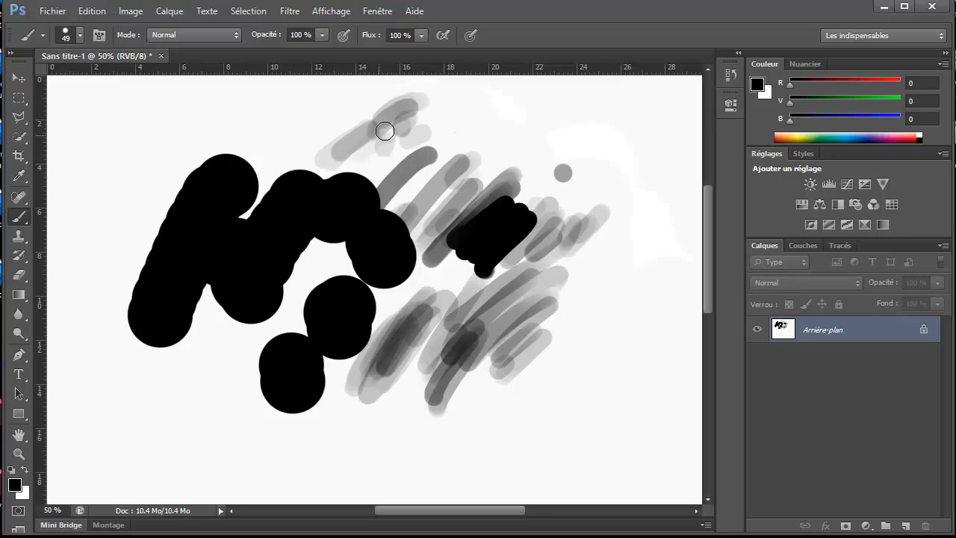
Paint light patches with a grey sampled from the canvas and a short dark stroke with sampled black.
{"action": "left_click", "coordinate": [425, 131], "text": "alt"}
{"action": "mouse_move", "coordinate": [451, 127]}
{"action": "left_mouse_down"}
{"action": "mouse_move", "coordinate": [481, 118]}
{"action": "mouse_move", "coordinate": [476, 147]}
{"action": "left_mouse_up"}
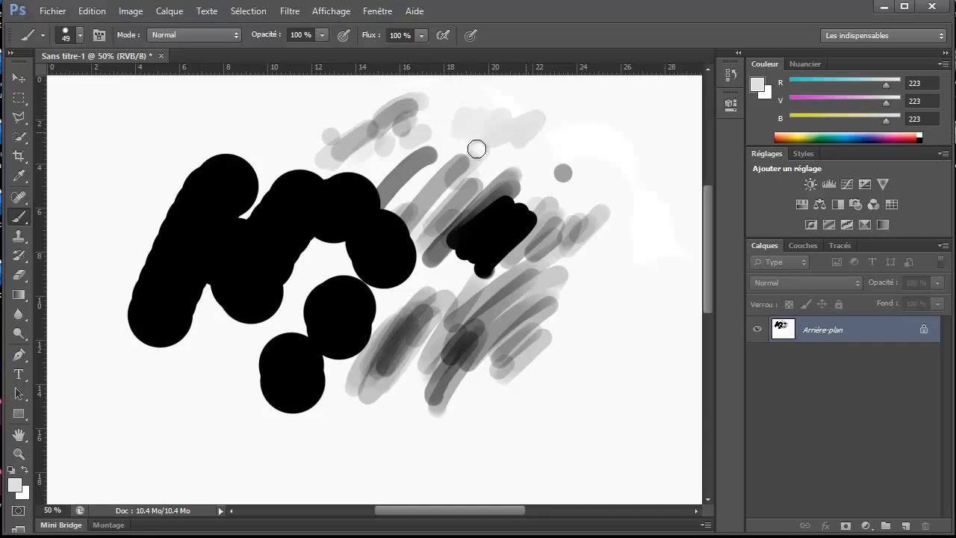
{"action": "left_click", "coordinate": [316, 193], "text": "alt"}
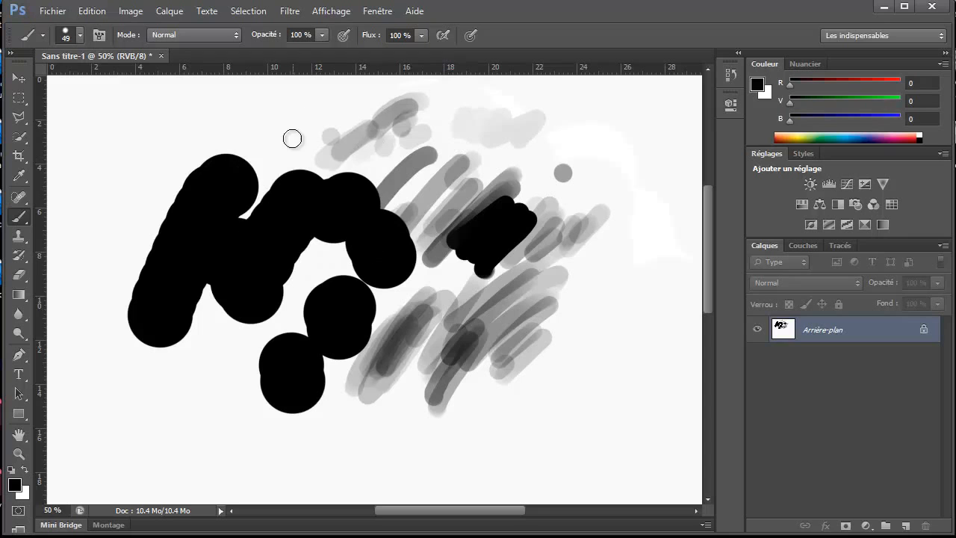
{"action": "left_click_drag", "start_coordinate": [292, 134], "coordinate": [269, 154]}
Sample the off-white canvas background and paint over the thick black strokes with varying pressure.
{"action": "left_click", "coordinate": [224, 112], "text": "alt"}
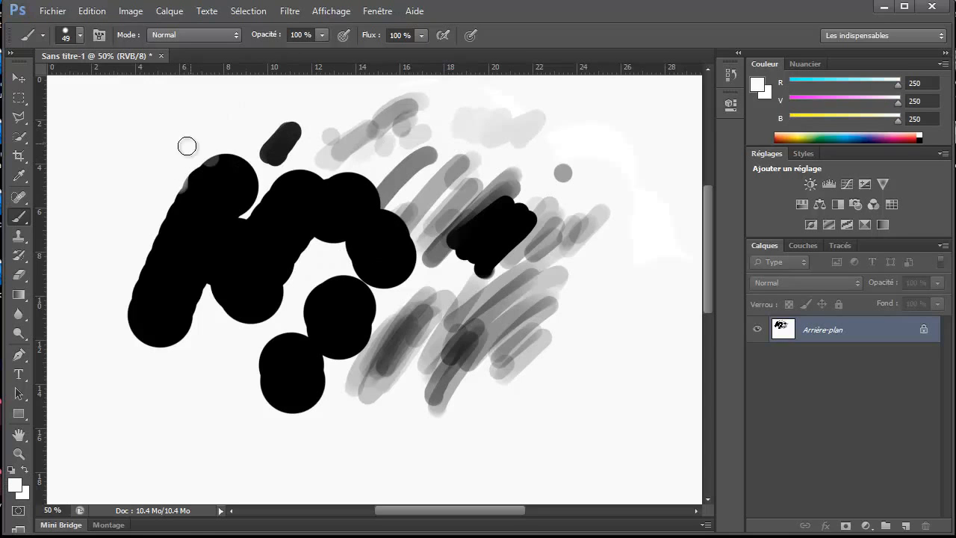
{"action": "mouse_move", "coordinate": [213, 161]}
{"action": "left_mouse_down"}
{"action": "mouse_move", "coordinate": [175, 261]}
{"action": "mouse_move", "coordinate": [217, 187]}
{"action": "mouse_move", "coordinate": [168, 276]}
{"action": "mouse_move", "coordinate": [239, 246]}
{"action": "left_mouse_up"}
{"action": "mouse_move", "coordinate": [281, 219]}
{"action": "left_mouse_down"}
{"action": "mouse_move", "coordinate": [301, 204]}
{"action": "mouse_move", "coordinate": [283, 249]}
{"action": "mouse_move", "coordinate": [273, 247]}
{"action": "mouse_move", "coordinate": [309, 198]}
{"action": "left_mouse_up"}
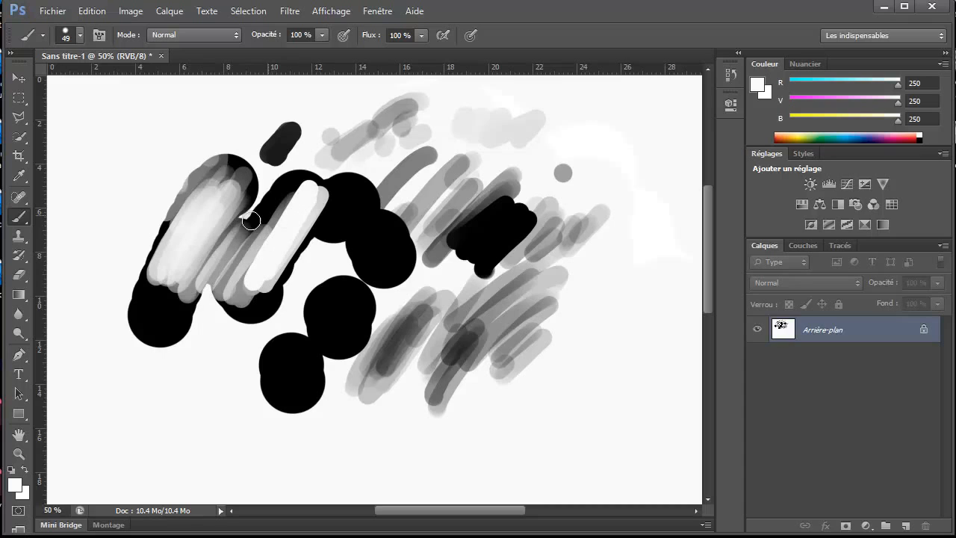
{"action": "mouse_move", "coordinate": [199, 260]}
{"action": "left_mouse_down"}
{"action": "mouse_move", "coordinate": [168, 245]}
{"action": "mouse_move", "coordinate": [122, 273]}
{"action": "mouse_move", "coordinate": [184, 241]}
{"action": "mouse_move", "coordinate": [180, 303]}
{"action": "left_mouse_up"}
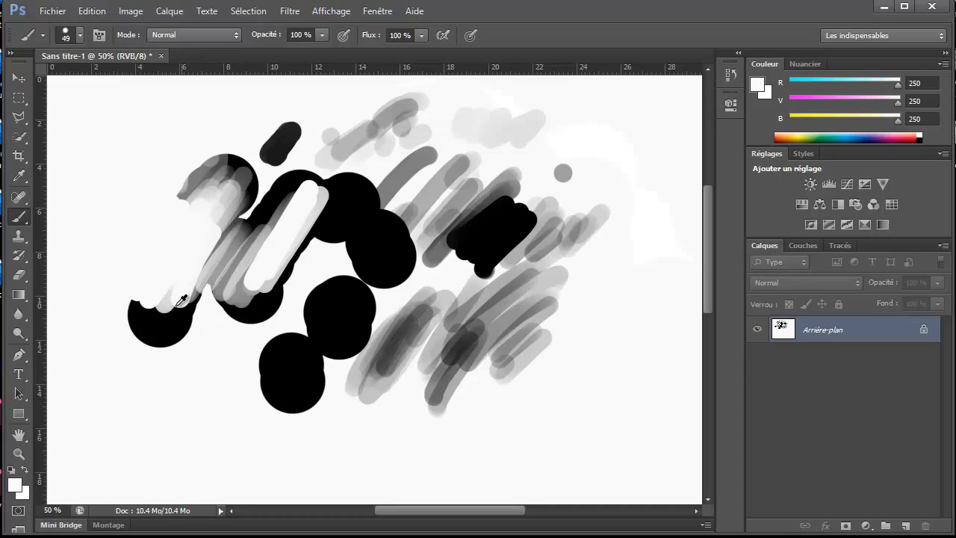
Sample black from the remaining thick stroke and paint back over the lightened areas with dense diagonal strokes.
{"action": "left_click", "coordinate": [166, 327], "text": "alt"}
{"action": "mouse_move", "coordinate": [130, 217]}
{"action": "left_mouse_down"}
{"action": "mouse_move", "coordinate": [183, 304]}
{"action": "mouse_move", "coordinate": [181, 280]}
{"action": "mouse_move", "coordinate": [205, 243]}
{"action": "mouse_move", "coordinate": [148, 278]}
{"action": "left_mouse_up"}
{"action": "left_click_drag", "start_coordinate": [149, 278], "coordinate": [239, 219]}
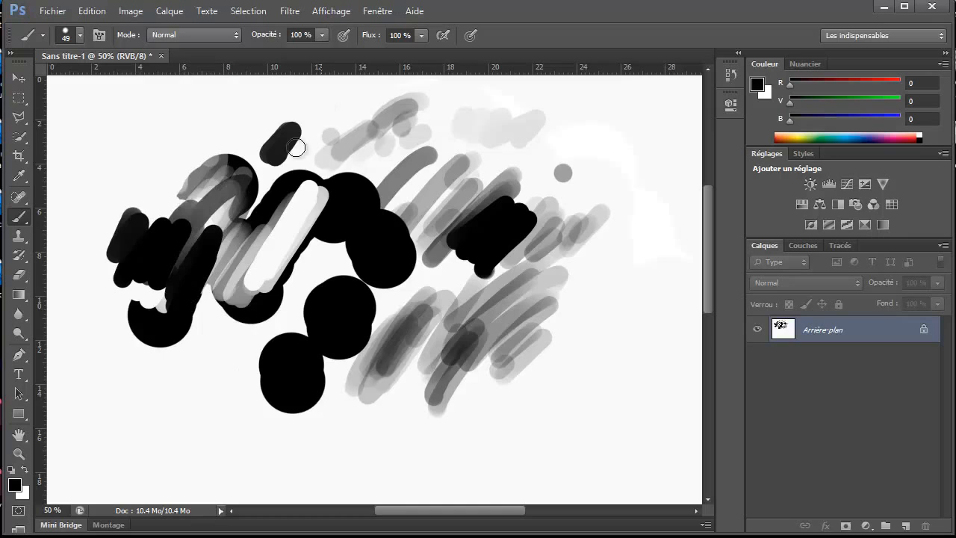
{"action": "left_click_drag", "start_coordinate": [296, 147], "coordinate": [290, 181]}
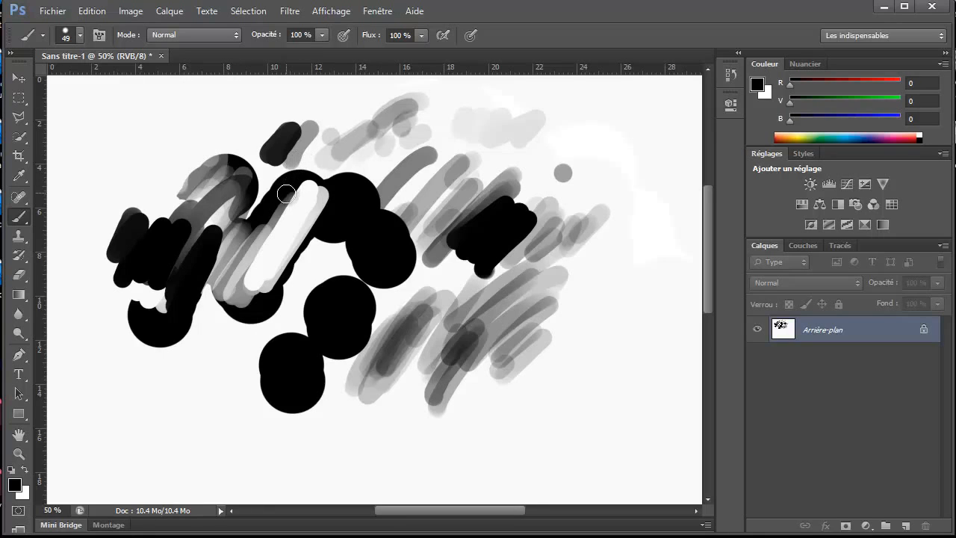
{"action": "mouse_move", "coordinate": [224, 164]}
{"action": "left_mouse_down"}
{"action": "mouse_move", "coordinate": [221, 269]}
{"action": "mouse_move", "coordinate": [254, 283]}
{"action": "mouse_move", "coordinate": [289, 236]}
{"action": "mouse_move", "coordinate": [287, 205]}
{"action": "mouse_move", "coordinate": [253, 235]}
{"action": "mouse_move", "coordinate": [226, 237]}
{"action": "mouse_move", "coordinate": [252, 179]}
{"action": "mouse_move", "coordinate": [243, 167]}
{"action": "mouse_move", "coordinate": [181, 268]}
{"action": "left_mouse_up"}
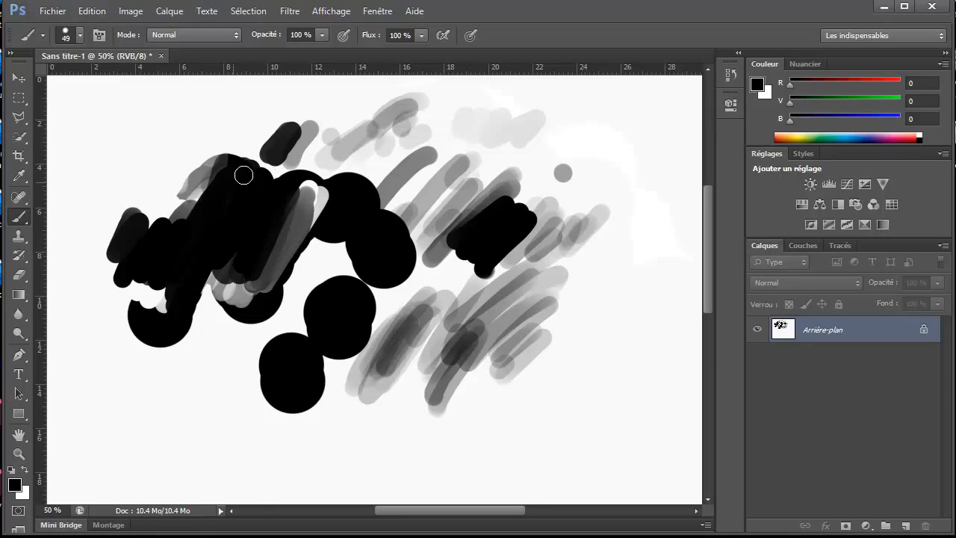
{"action": "left_click", "coordinate": [79, 35]}
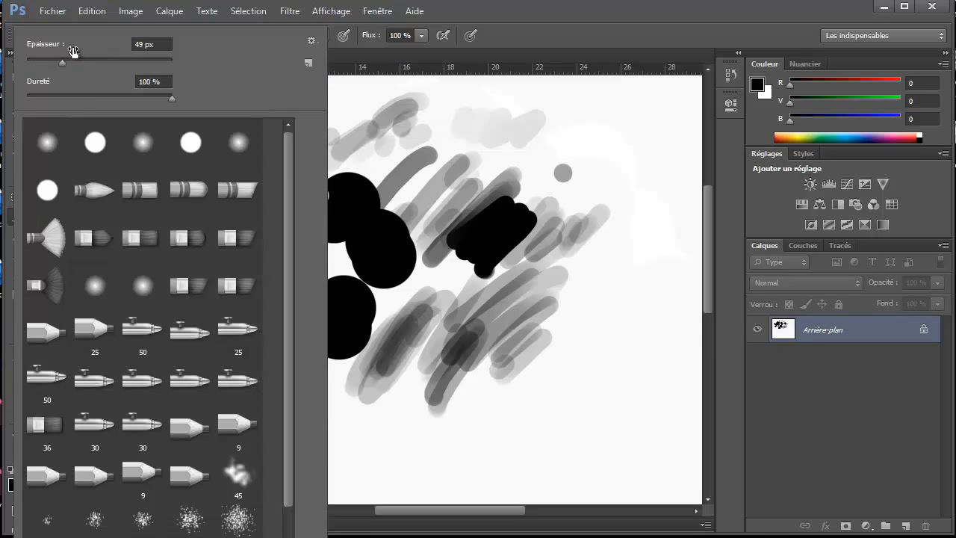
{"action": "left_click", "coordinate": [467, 99]}
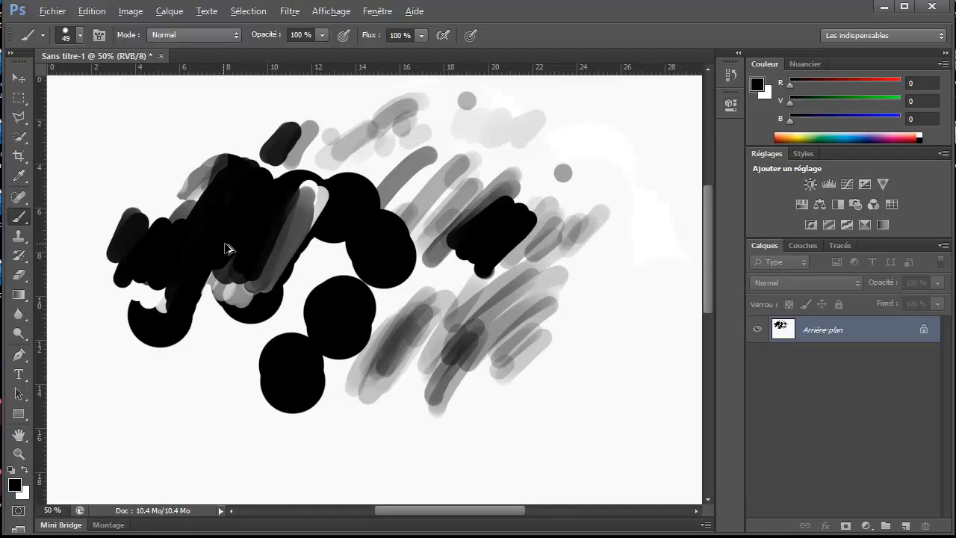
In the keyboard shortcuts for tools, assign W to decreasing the brush shape's thickness, keep X for increasing it, and apply the changes.
{"action": "key", "text": "ctrl+alt+shift+k"}
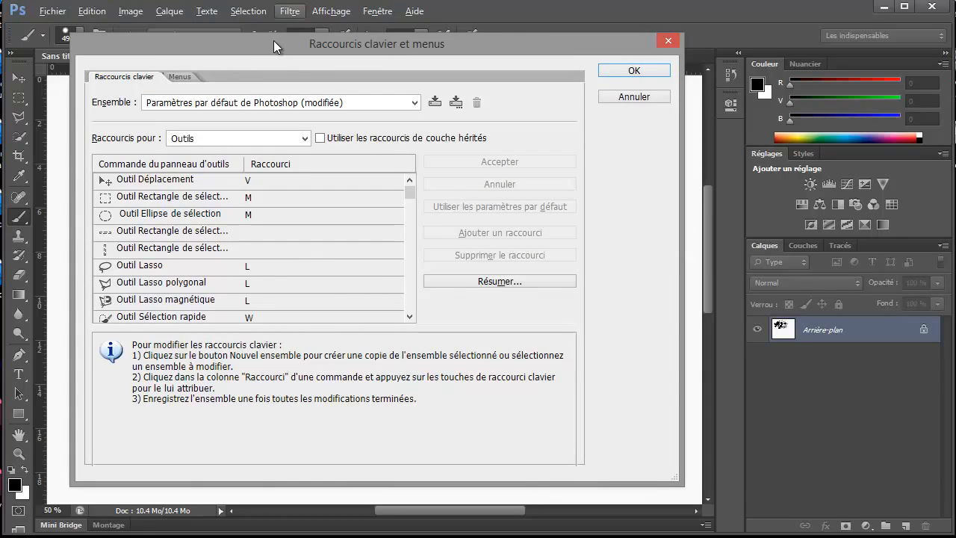
{"action": "left_click_drag", "start_coordinate": [273, 40], "coordinate": [315, 42]}
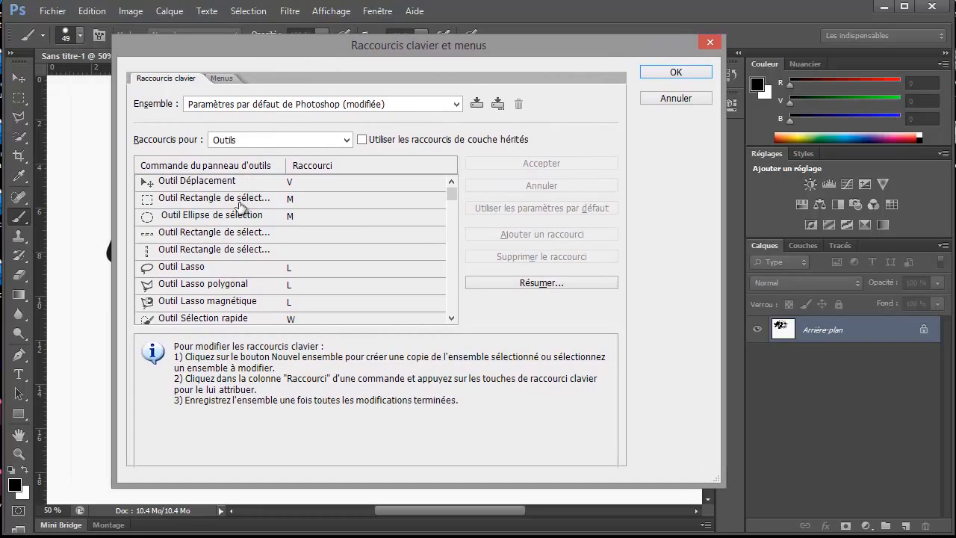
{"action": "left_click_drag", "start_coordinate": [455, 193], "coordinate": [453, 293]}
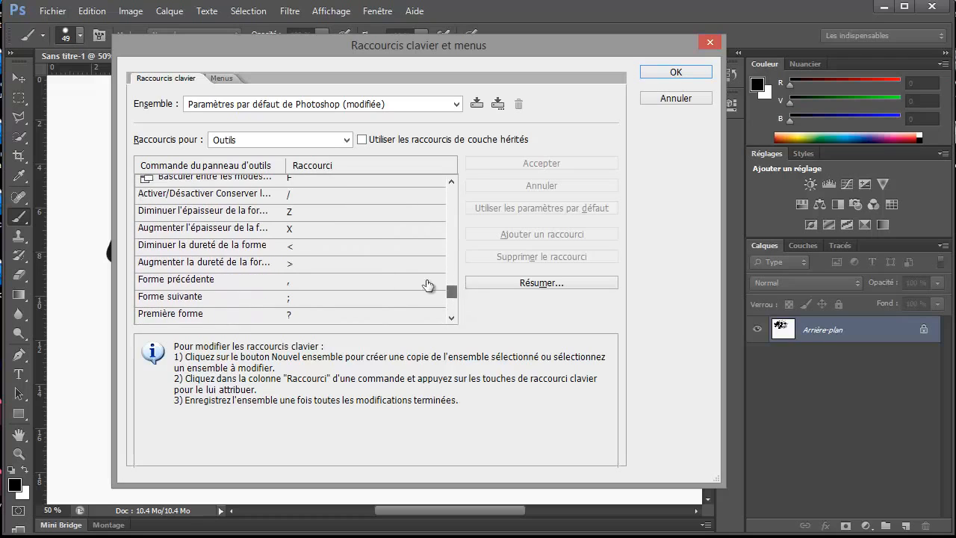
{"action": "left_click", "coordinate": [252, 233]}
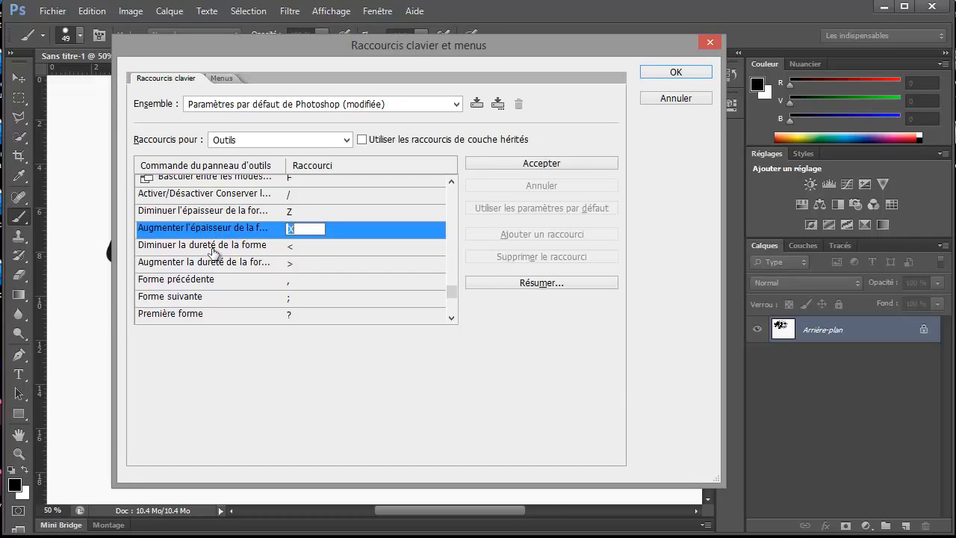
{"action": "left_click", "coordinate": [241, 214]}
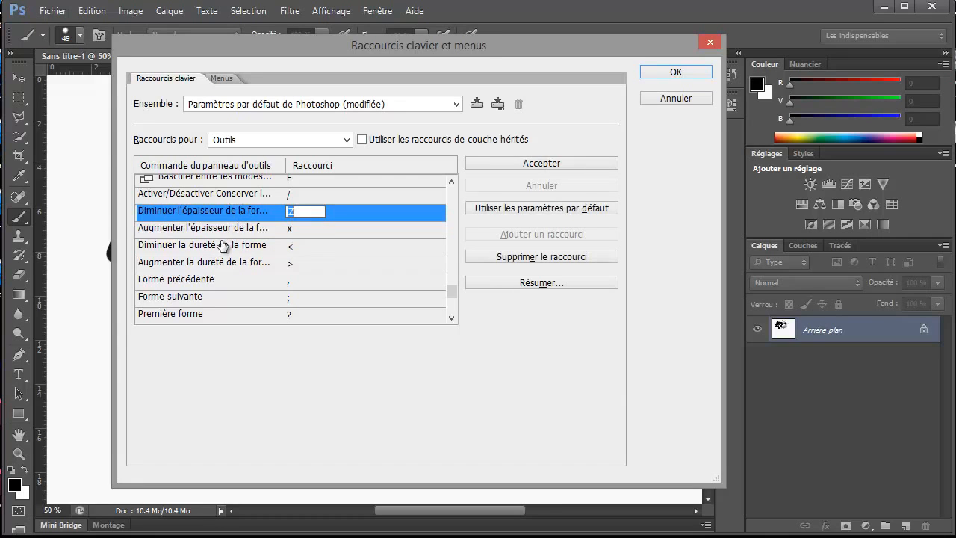
{"action": "left_click", "coordinate": [215, 229]}
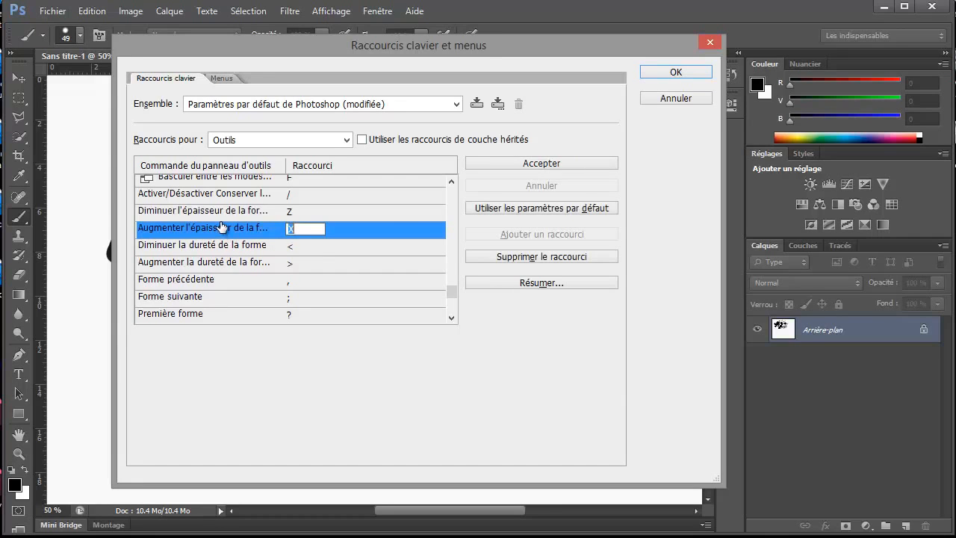
{"action": "left_click", "coordinate": [233, 220]}
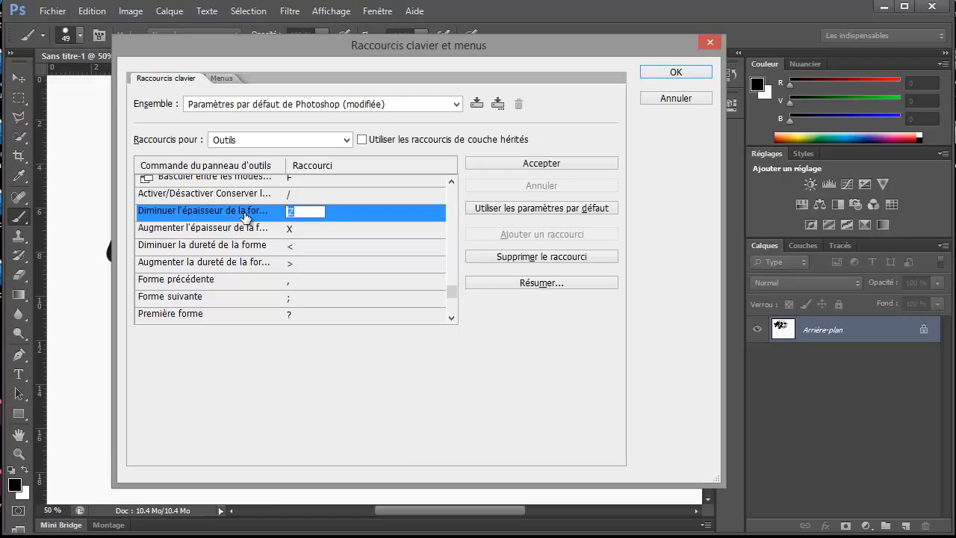
{"action": "key", "text": "w"}
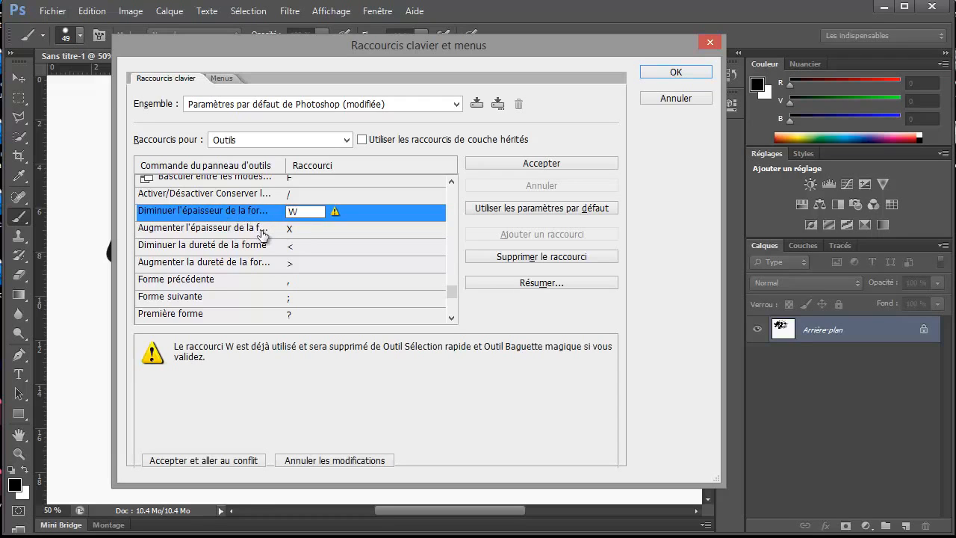
{"action": "left_click", "coordinate": [262, 234]}
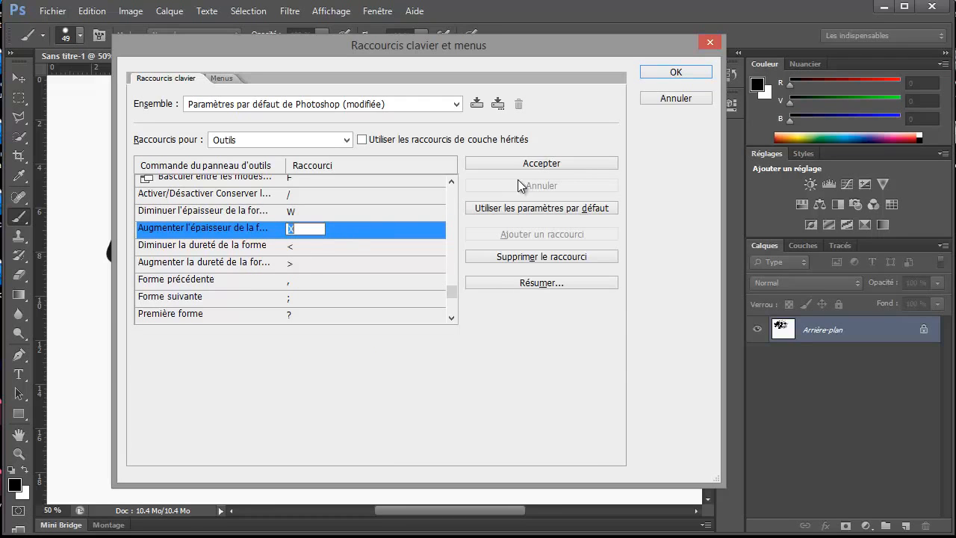
{"action": "left_click", "coordinate": [541, 164]}
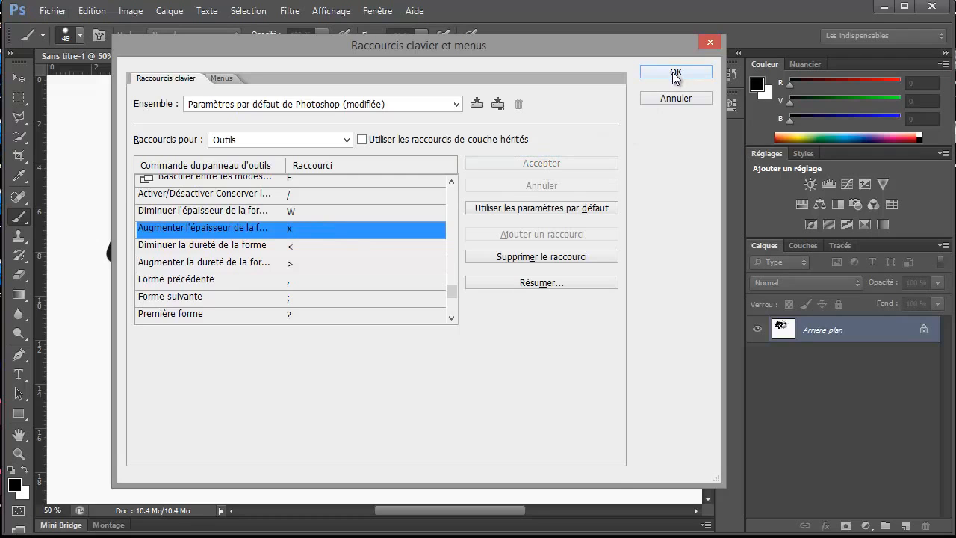
{"action": "left_click", "coordinate": [675, 73]}
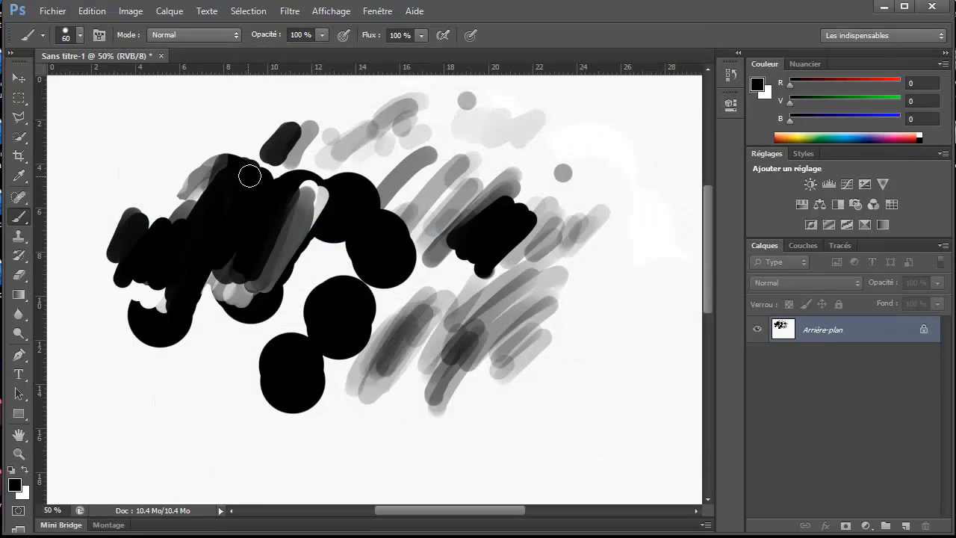
Adjust the brush size and paint a small thin black scribble above the dark strokes in the canvas's upper-left area.
{"action": "key", "text": "x"}
{"action": "key", "text": "x"}
{"action": "key", "text": "x"}
{"action": "key", "text": "x"}
{"action": "key", "text": "x"}
{"action": "key", "text": "x"}
{"action": "mouse_move", "coordinate": [155, 139]}
{"action": "left_mouse_down"}
{"action": "mouse_move", "coordinate": [161, 171]}
{"action": "mouse_move", "coordinate": [194, 152]}
{"action": "left_mouse_up"}
Enlarge the brush to 50 px and paint dense black diagonal strokes across the upper part of the painting.
{"action": "key", "text": "bracketright"}
{"action": "key", "text": "bracketright"}
{"action": "key", "text": "bracketright"}
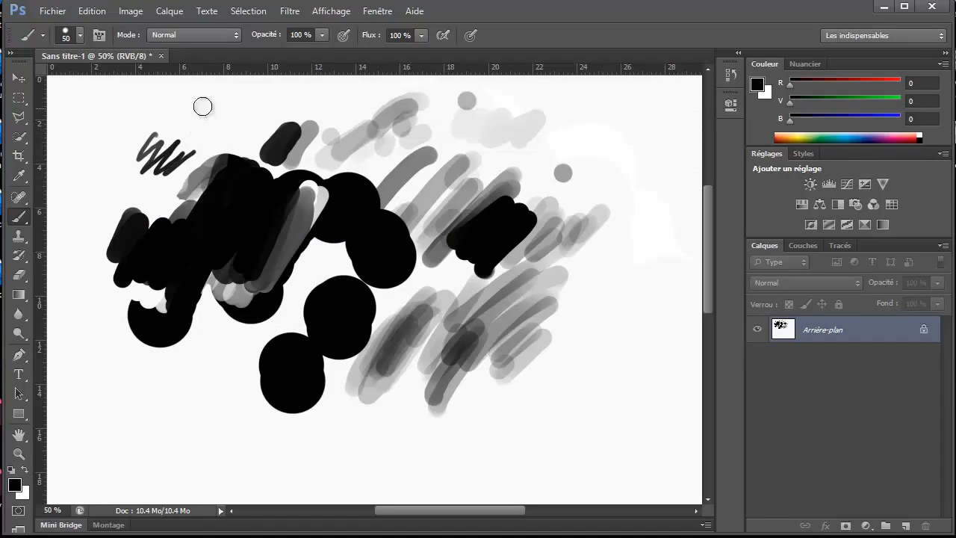
{"action": "mouse_move", "coordinate": [202, 102]}
{"action": "left_mouse_down"}
{"action": "mouse_move", "coordinate": [294, 124]}
{"action": "mouse_move", "coordinate": [301, 113]}
{"action": "mouse_move", "coordinate": [310, 126]}
{"action": "mouse_move", "coordinate": [207, 141]}
{"action": "mouse_move", "coordinate": [187, 180]}
{"action": "left_mouse_up"}
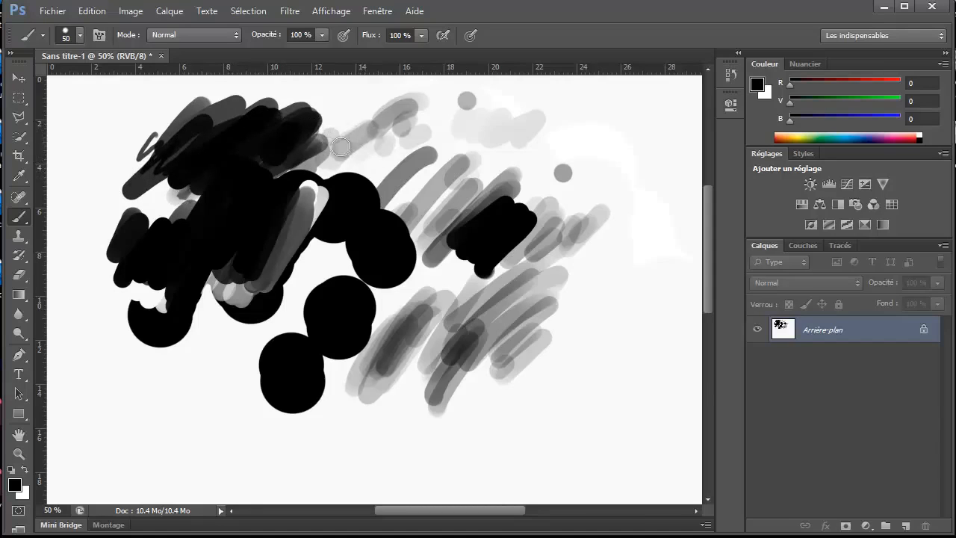
{"action": "mouse_move", "coordinate": [351, 138]}
{"action": "left_mouse_down"}
{"action": "mouse_move", "coordinate": [380, 180]}
{"action": "mouse_move", "coordinate": [495, 120]}
{"action": "mouse_move", "coordinate": [463, 224]}
{"action": "mouse_move", "coordinate": [519, 171]}
{"action": "mouse_move", "coordinate": [580, 162]}
{"action": "mouse_move", "coordinate": [571, 222]}
{"action": "left_mouse_up"}
Sample the off-white background, enlarge the brush, and paint broad light strokes over the dark strokes on the right of the painting.
{"action": "left_click", "coordinate": [618, 174], "text": "alt"}
{"action": "key", "text": "]"}
{"action": "key", "text": "]"}
{"action": "key", "text": "]"}
{"action": "key", "text": "]"}
{"action": "key", "text": "]"}
{"action": "key", "text": "]"}
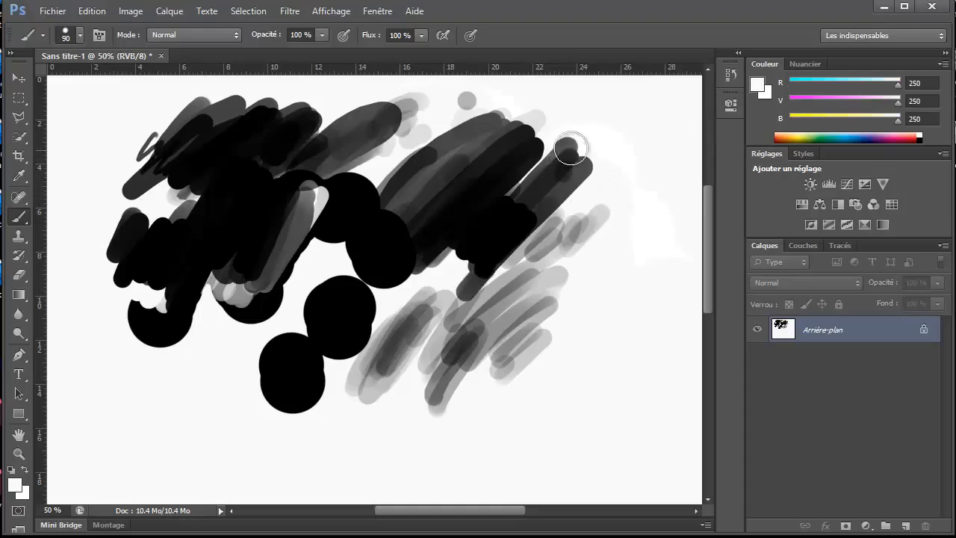
{"action": "mouse_move", "coordinate": [572, 150]}
{"action": "left_mouse_down"}
{"action": "mouse_move", "coordinate": [601, 150]}
{"action": "mouse_move", "coordinate": [488, 141]}
{"action": "mouse_move", "coordinate": [442, 193]}
{"action": "left_mouse_up"}
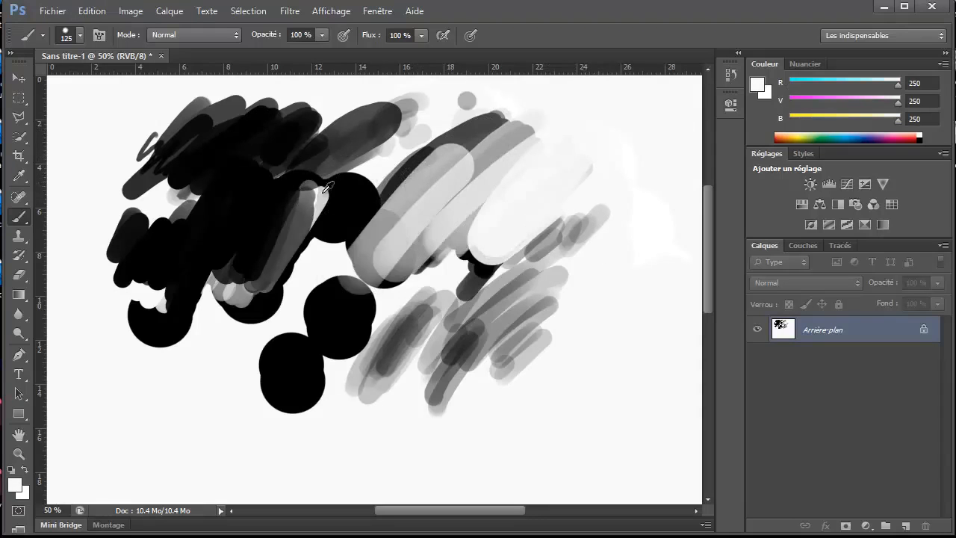
Paint dark diagonal strokes with sampled black over the lightened area, and lighten part of it with sampled off-white using the 125 px brush.
{"action": "left_click", "coordinate": [323, 197], "text": "alt"}
{"action": "left_click", "coordinate": [346, 221], "text": "alt"}
{"action": "mouse_move", "coordinate": [395, 227]}
{"action": "left_mouse_down"}
{"action": "mouse_move", "coordinate": [427, 213]}
{"action": "mouse_move", "coordinate": [486, 226]}
{"action": "mouse_move", "coordinate": [478, 283]}
{"action": "mouse_move", "coordinate": [480, 265]}
{"action": "left_mouse_up"}
{"action": "left_click", "coordinate": [584, 136], "text": "alt"}
{"action": "mouse_move", "coordinate": [557, 179]}
{"action": "left_mouse_down"}
{"action": "mouse_move", "coordinate": [445, 267]}
{"action": "mouse_move", "coordinate": [471, 264]}
{"action": "left_mouse_up"}
{"action": "left_click_drag", "start_coordinate": [588, 219], "coordinate": [482, 295]}
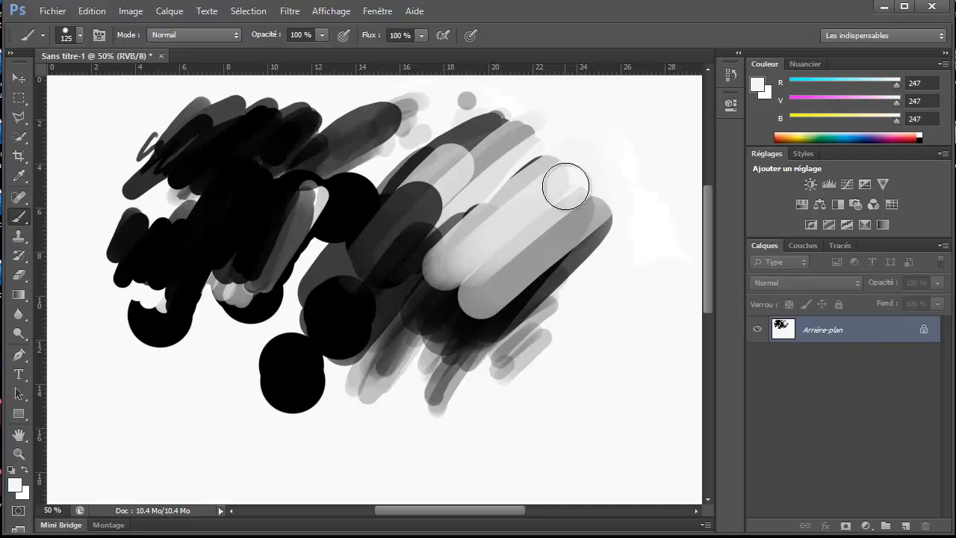
Paint a short broad stroke with a sampled mid grey on the right, and lighten the neighbouring strokes with sampled off-white.
{"action": "left_click", "coordinate": [568, 241], "text": "alt"}
{"action": "left_click_drag", "start_coordinate": [606, 153], "coordinate": [569, 242]}
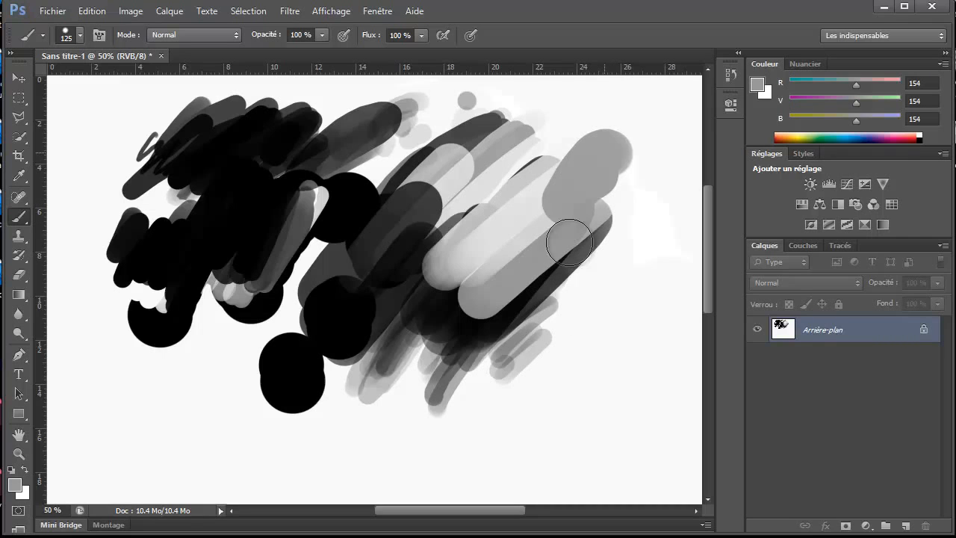
{"action": "left_click", "coordinate": [564, 134], "text": "alt"}
{"action": "mouse_move", "coordinate": [559, 145]}
{"action": "left_mouse_down"}
{"action": "mouse_move", "coordinate": [534, 156]}
{"action": "mouse_move", "coordinate": [448, 258]}
{"action": "mouse_move", "coordinate": [551, 147]}
{"action": "left_mouse_up"}
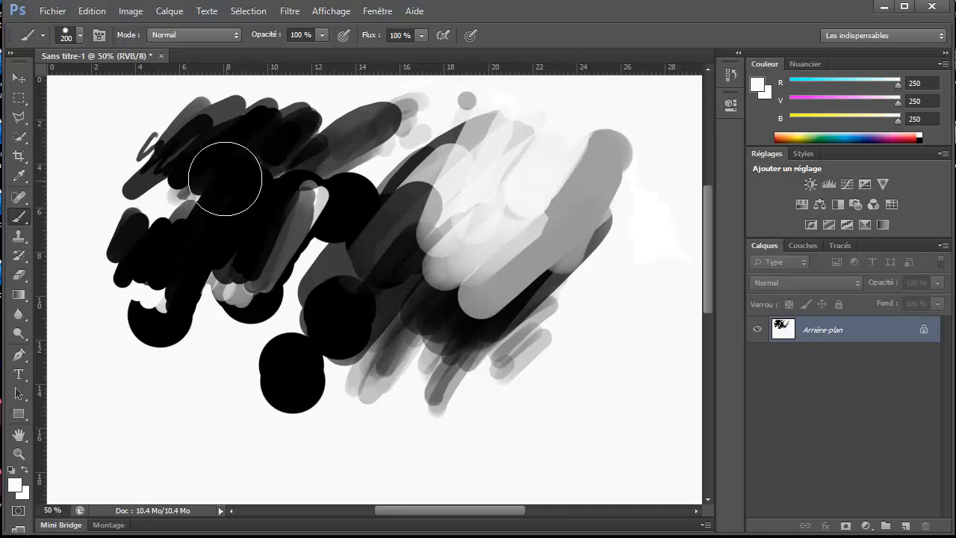
Enlarge the brush to 500 px and cover all the painted strokes with off-white to clear the canvas.
{"action": "key", "text": "bracketright"}
{"action": "key", "text": "bracketright"}
{"action": "key", "text": "bracketright"}
{"action": "key", "text": "bracketright"}
{"action": "key", "text": "bracketright"}
{"action": "key", "text": "bracketright"}
{"action": "key", "text": "bracketright"}
{"action": "mouse_move", "coordinate": [234, 128]}
{"action": "left_mouse_down"}
{"action": "mouse_move", "coordinate": [143, 318]}
{"action": "mouse_move", "coordinate": [360, 117]}
{"action": "mouse_move", "coordinate": [256, 368]}
{"action": "mouse_move", "coordinate": [559, 113]}
{"action": "mouse_move", "coordinate": [405, 389]}
{"action": "mouse_move", "coordinate": [486, 410]}
{"action": "left_mouse_up"}
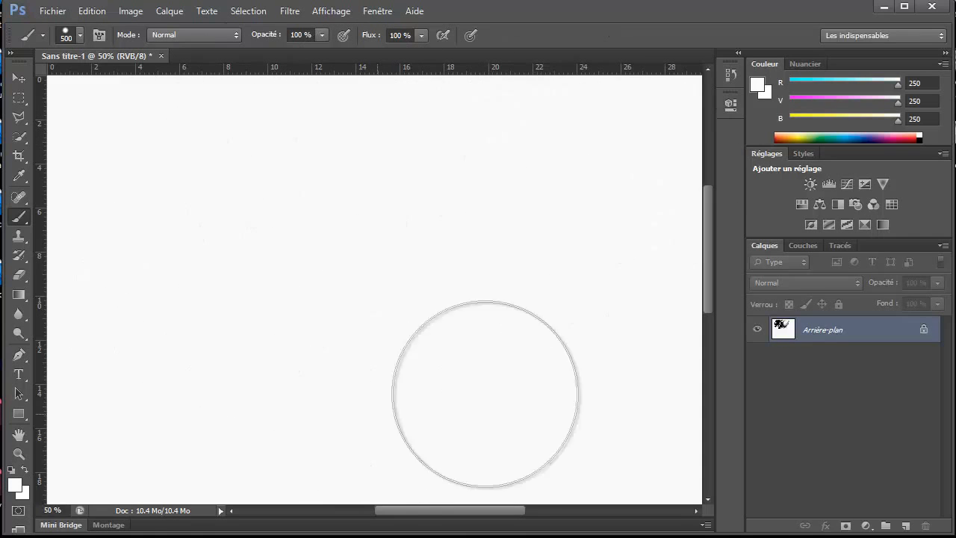
Reduce the brush size to 250 px and reset the colours to the default black foreground and white background.
{"action": "key", "text": "bracketleft"}
{"action": "key", "text": "bracketleft"}
{"action": "key", "text": "bracketleft"}
{"action": "key", "text": "bracketleft"}
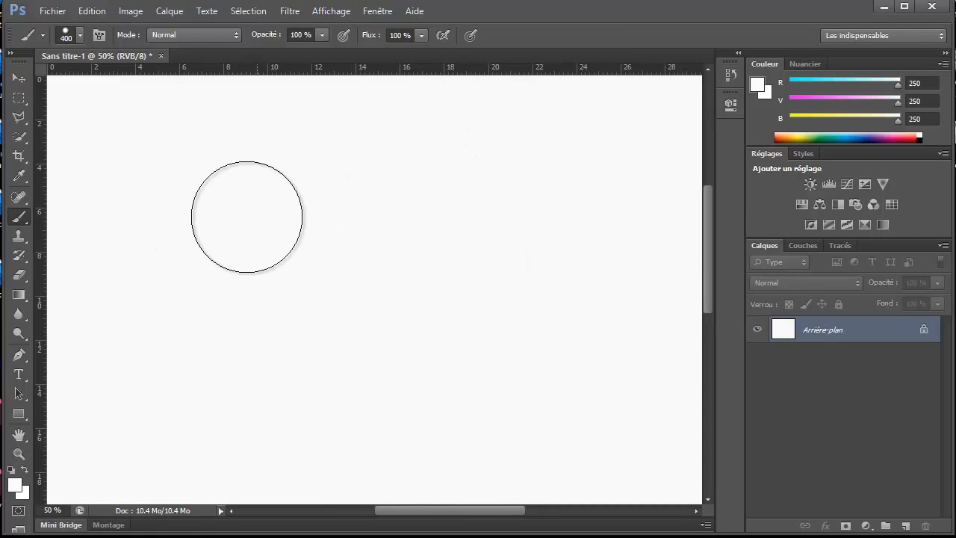
{"action": "left_click", "coordinate": [12, 469]}
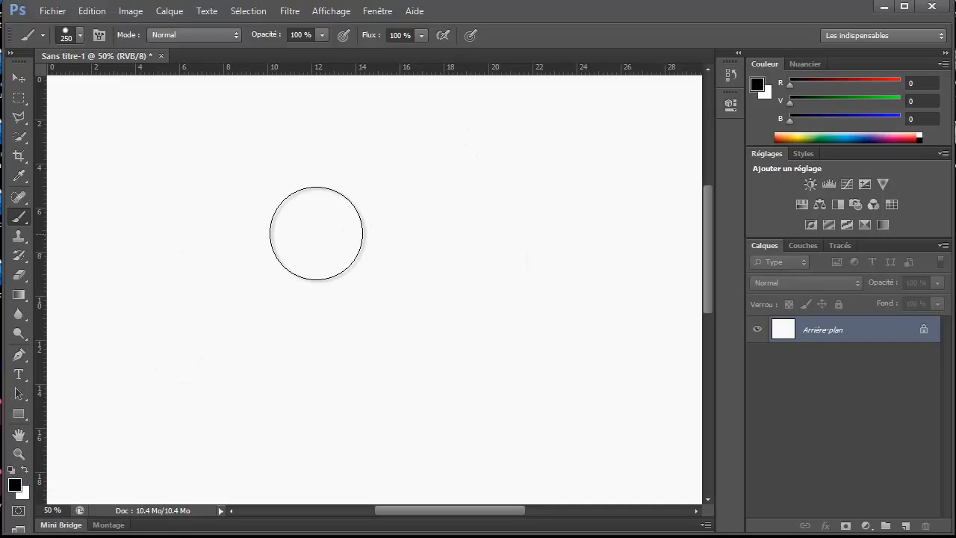
Practise stepping the brush size up and down, finishing at 100 px.
{"action": "key", "text": "bracketright"}
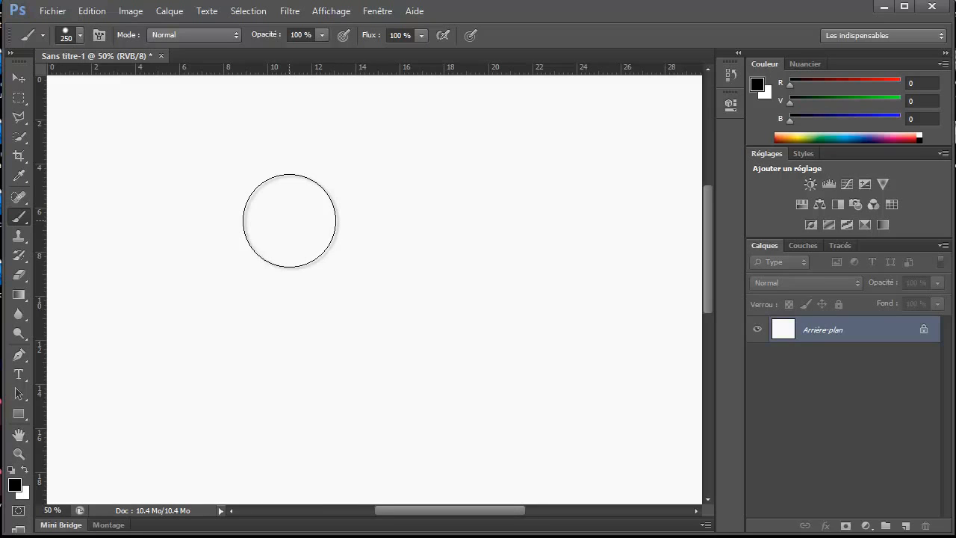
{"action": "key", "text": "bracketleft"}
{"action": "key", "text": "bracketleft"}
{"action": "key", "text": "bracketleft"}
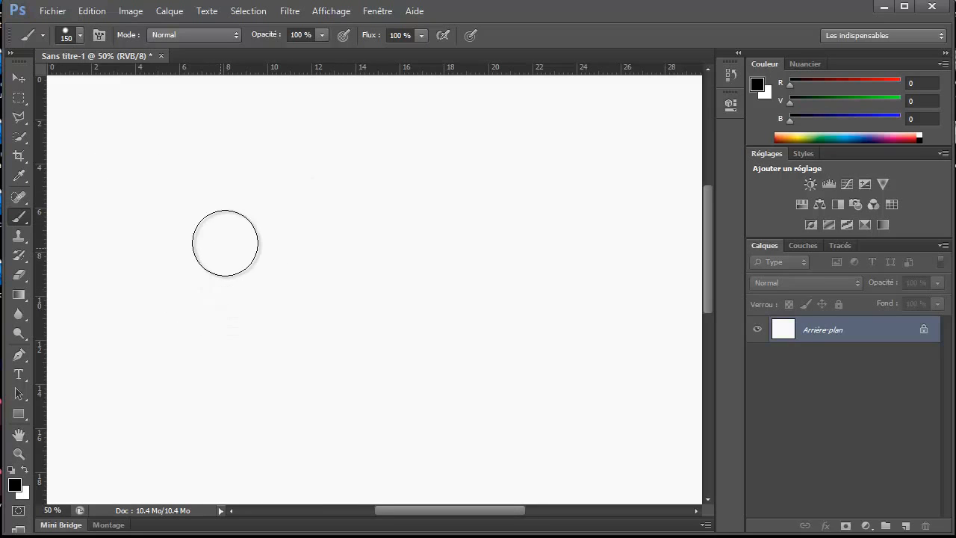
{"action": "key", "text": "bracketright"}
{"action": "key", "text": "bracketright"}
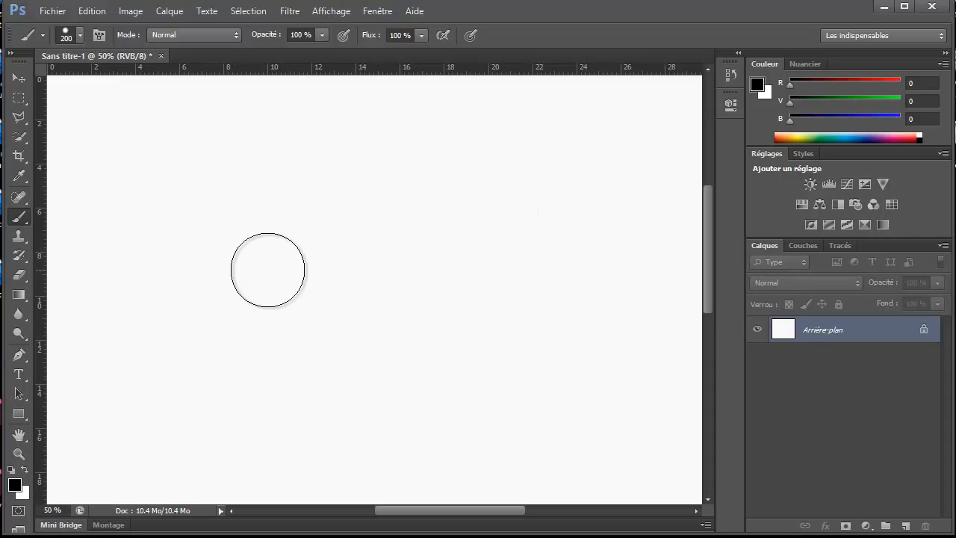
{"action": "key", "text": "bracketleft"}
{"action": "key", "text": "bracketleft"}
{"action": "key", "text": "bracketleft"}
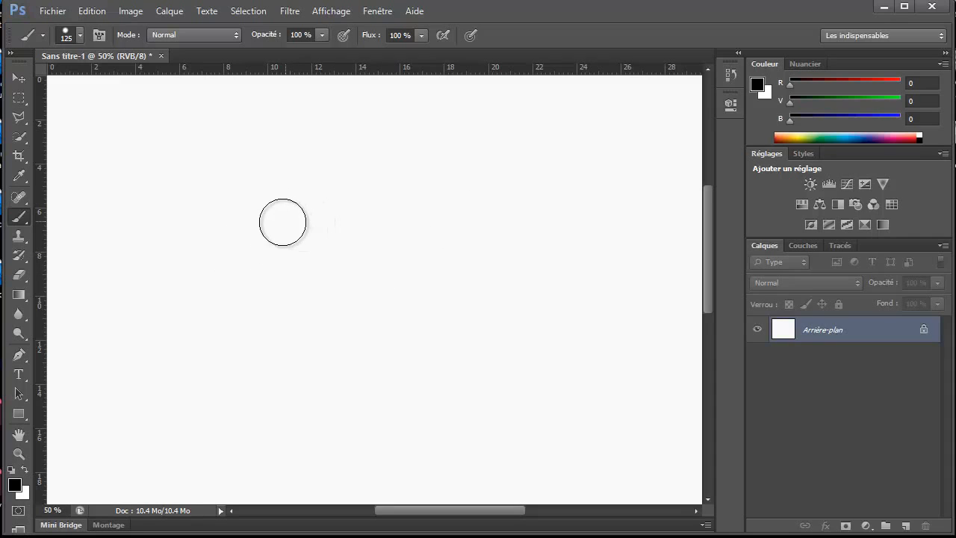
{"action": "key", "text": "bracketleft"}
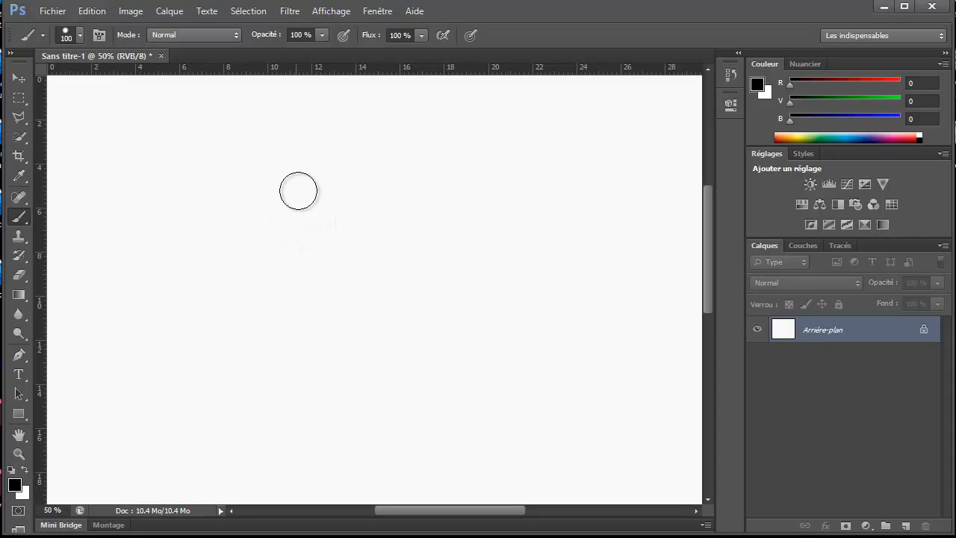
Adjust the brush size and paint a large solid black oval in the upper-left part of the canvas.
{"action": "key", "text": "bracketright"}
{"action": "key", "text": "bracketleft"}
{"action": "key", "text": "bracketleft"}
{"action": "key", "text": "bracketright"}
{"action": "key", "text": "bracketright"}
{"action": "mouse_move", "coordinate": [257, 182]}
{"action": "left_mouse_down"}
{"action": "mouse_move", "coordinate": [372, 218]}
{"action": "mouse_move", "coordinate": [305, 246]}
{"action": "mouse_move", "coordinate": [306, 226]}
{"action": "mouse_move", "coordinate": [289, 202]}
{"action": "mouse_move", "coordinate": [312, 201]}
{"action": "mouse_move", "coordinate": [277, 230]}
{"action": "left_mouse_up"}
Reduce the brush size and paint a smaller rounded black shape attached beneath the large oval.
{"action": "key", "text": "bracketleft"}
{"action": "key", "text": "bracketleft"}
{"action": "key", "text": "bracketleft"}
{"action": "key", "text": "bracketleft"}
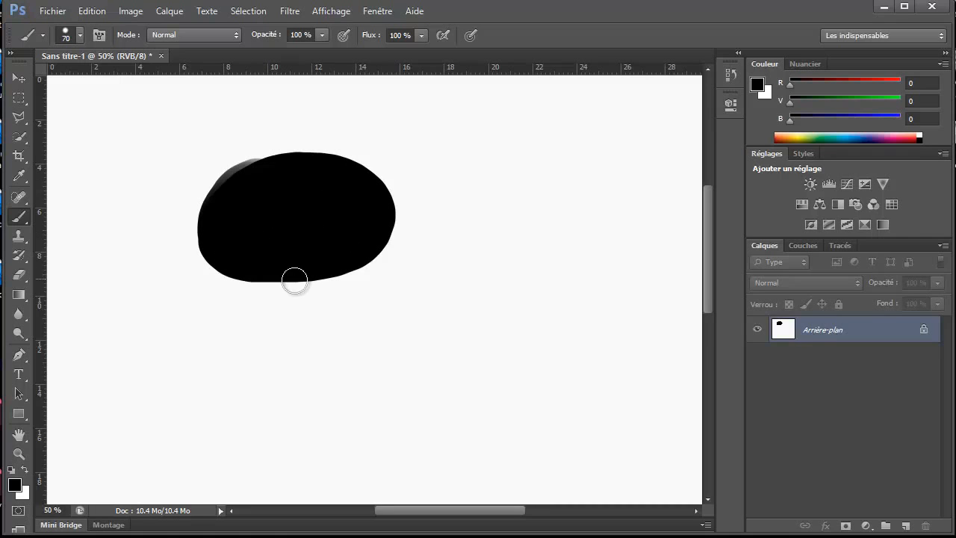
{"action": "key", "text": "bracketleft"}
{"action": "key", "text": "bracketleft"}
{"action": "key", "text": "bracketleft"}
{"action": "mouse_move", "coordinate": [294, 284]}
{"action": "left_mouse_down"}
{"action": "mouse_move", "coordinate": [295, 302]}
{"action": "mouse_move", "coordinate": [281, 308]}
{"action": "left_mouse_up"}
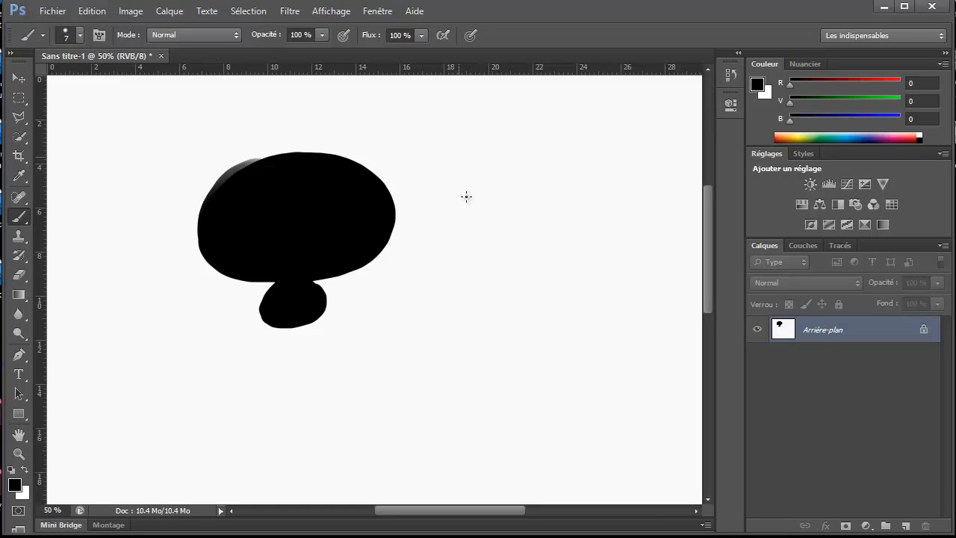
Draw a tall and a short vertical double-headed arrow with the 7 px brush beside the shapes to compare their heights.
{"action": "left_click_drag", "start_coordinate": [458, 156], "coordinate": [454, 253]}
{"action": "left_click_drag", "start_coordinate": [466, 151], "coordinate": [478, 172]}
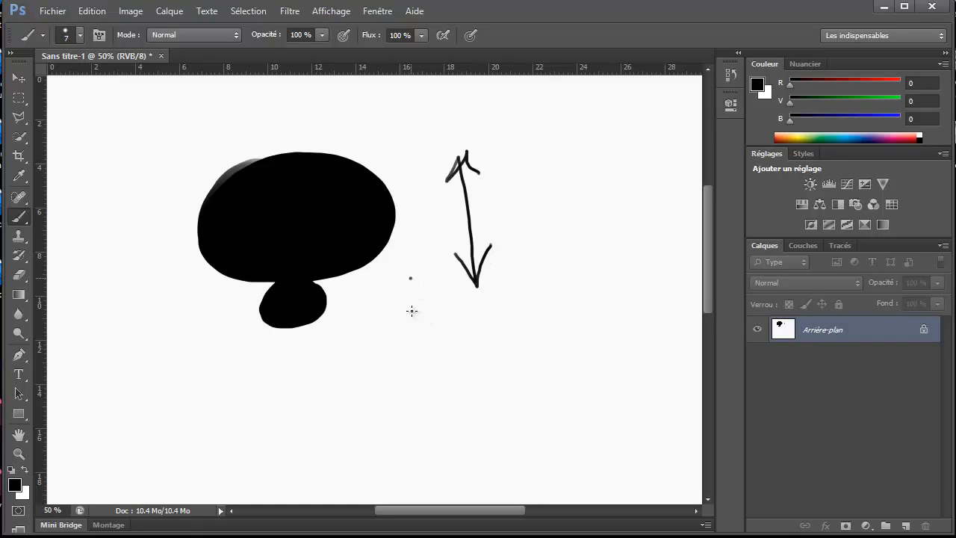
{"action": "left_click_drag", "start_coordinate": [410, 278], "coordinate": [403, 303]}
{"action": "left_click_drag", "start_coordinate": [422, 298], "coordinate": [410, 321]}
Sample the off-white background, enlarge the brush to 80 px, and paint over both arrows.
{"action": "left_click", "coordinate": [428, 253], "text": "alt"}
{"action": "key", "text": "bracketright"}
{"action": "key", "text": "bracketright"}
{"action": "key", "text": "bracketright"}
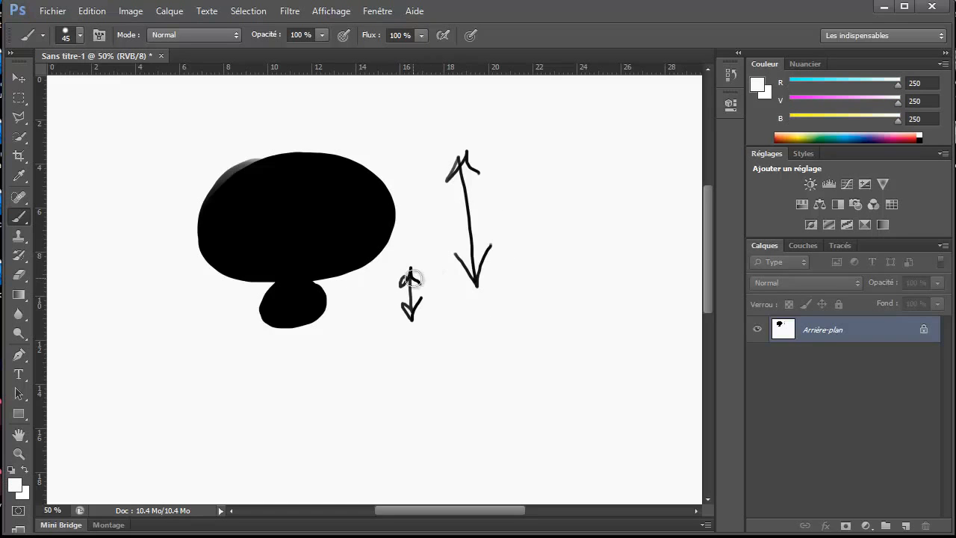
{"action": "key", "text": "bracketright"}
{"action": "key", "text": "bracketright"}
{"action": "key", "text": "bracketright"}
{"action": "key", "text": "bracketright"}
{"action": "left_click_drag", "start_coordinate": [410, 278], "coordinate": [418, 318]}
{"action": "mouse_move", "coordinate": [465, 158]}
{"action": "left_mouse_down"}
{"action": "mouse_move", "coordinate": [465, 295]}
{"action": "mouse_move", "coordinate": [494, 255]}
{"action": "left_mouse_up"}
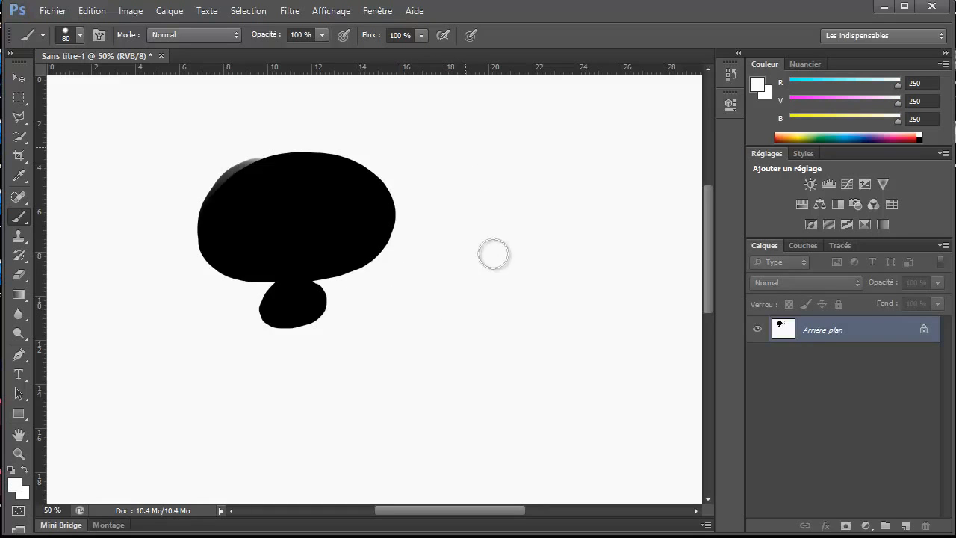
Sample black, reduce the brush to 50 px and then 40 px, and widen the small shape beneath the oval.
{"action": "key", "text": "bracketleft"}
{"action": "key", "text": "bracketleft"}
{"action": "key", "text": "bracketleft"}
{"action": "left_click", "coordinate": [280, 307], "text": "alt"}
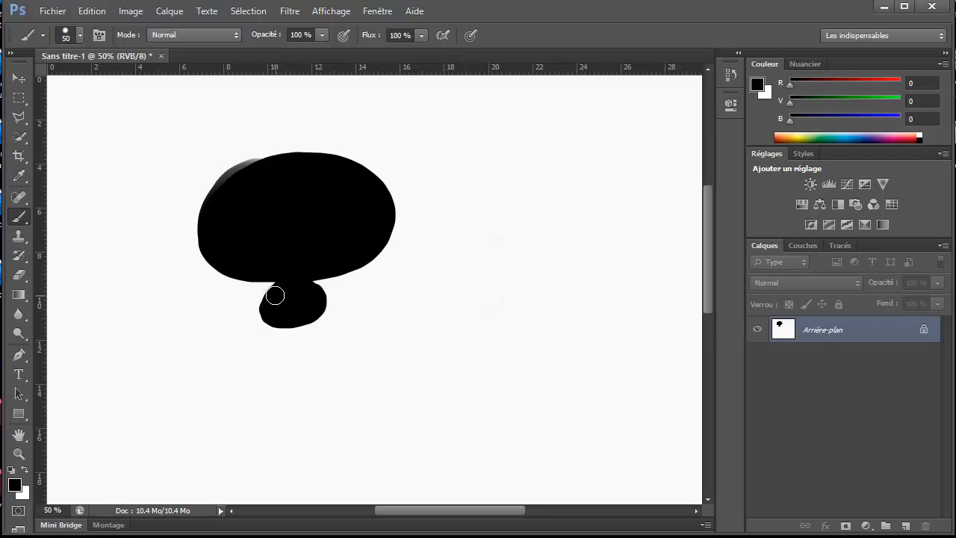
{"action": "mouse_move", "coordinate": [275, 286]}
{"action": "left_mouse_down"}
{"action": "mouse_move", "coordinate": [269, 319]}
{"action": "mouse_move", "coordinate": [327, 311]}
{"action": "mouse_move", "coordinate": [312, 314]}
{"action": "mouse_move", "coordinate": [290, 292]}
{"action": "mouse_move", "coordinate": [265, 315]}
{"action": "mouse_move", "coordinate": [288, 281]}
{"action": "mouse_move", "coordinate": [269, 308]}
{"action": "mouse_move", "coordinate": [302, 311]}
{"action": "mouse_move", "coordinate": [296, 279]}
{"action": "left_mouse_up"}
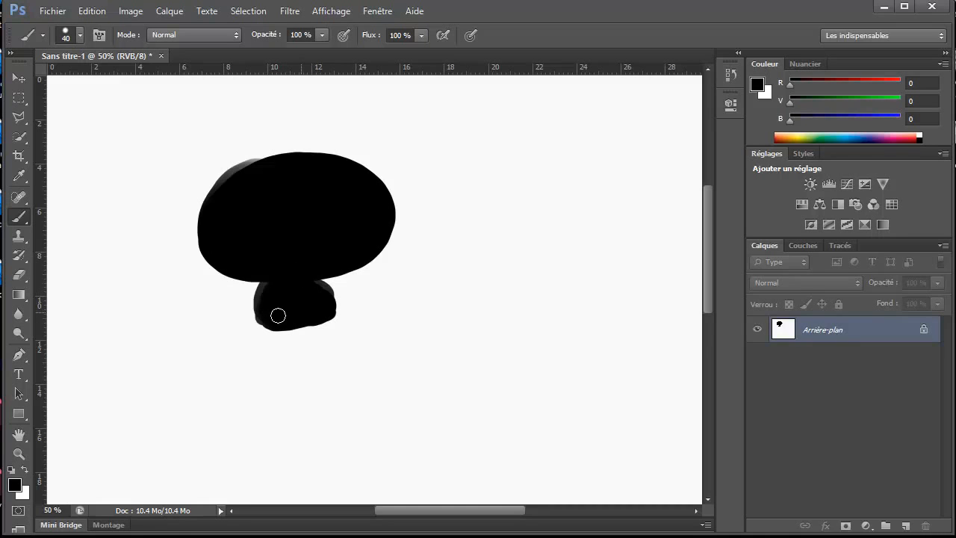
{"action": "left_click_drag", "start_coordinate": [278, 316], "coordinate": [260, 299]}
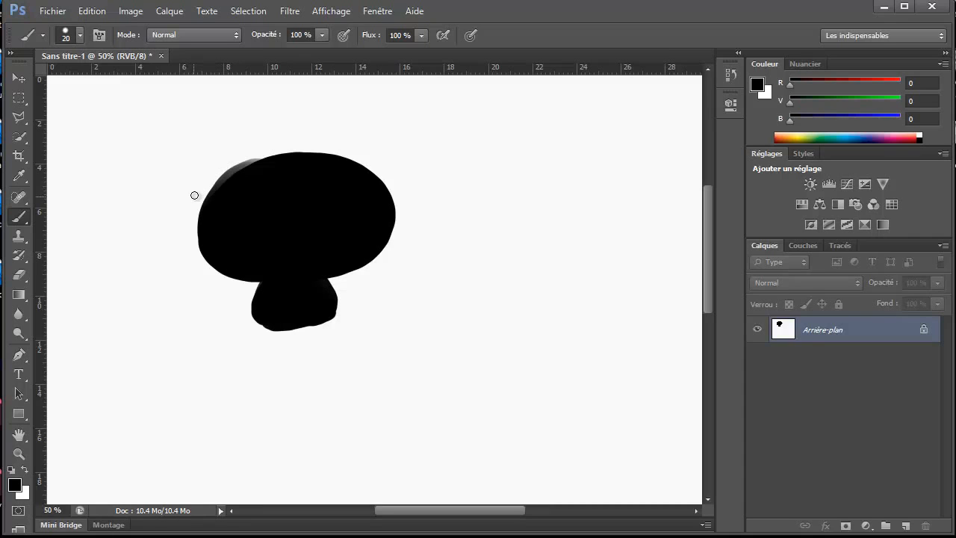
Paint tapering black arms on both sides of the large oval with a small brush.
{"action": "mouse_move", "coordinate": [223, 177]}
{"action": "left_mouse_down"}
{"action": "mouse_move", "coordinate": [162, 234]}
{"action": "mouse_move", "coordinate": [203, 212]}
{"action": "mouse_move", "coordinate": [198, 219]}
{"action": "mouse_move", "coordinate": [174, 229]}
{"action": "mouse_move", "coordinate": [216, 186]}
{"action": "left_mouse_up"}
{"action": "mouse_move", "coordinate": [366, 174]}
{"action": "left_mouse_down"}
{"action": "mouse_move", "coordinate": [432, 236]}
{"action": "mouse_move", "coordinate": [376, 217]}
{"action": "mouse_move", "coordinate": [378, 194]}
{"action": "mouse_move", "coordinate": [415, 215]}
{"action": "left_mouse_up"}
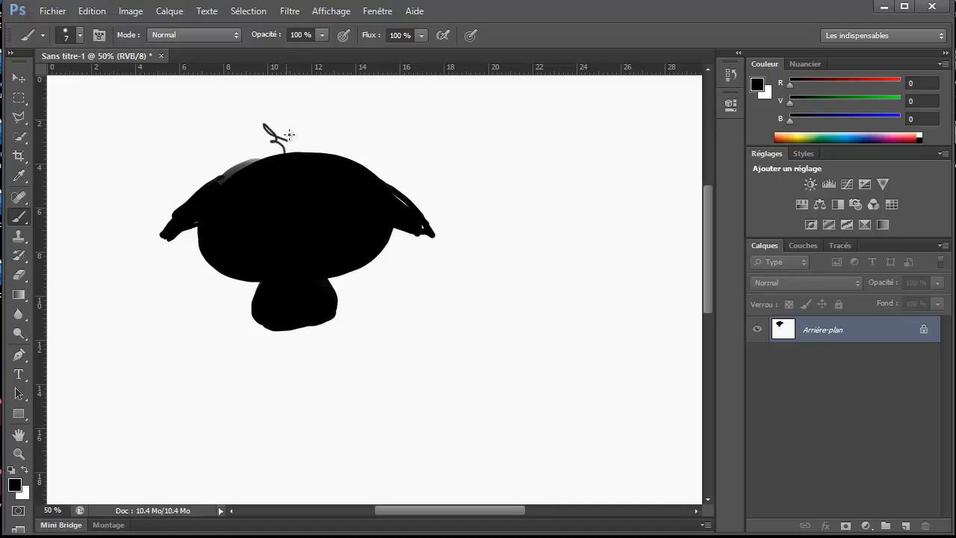
Scribble short black fur around the head and body edges with a 10 px brush, and add a flat foot base with a 25 px brush.
{"action": "key", "text": "bracketright"}
{"action": "left_click_drag", "start_coordinate": [289, 135], "coordinate": [327, 147]}
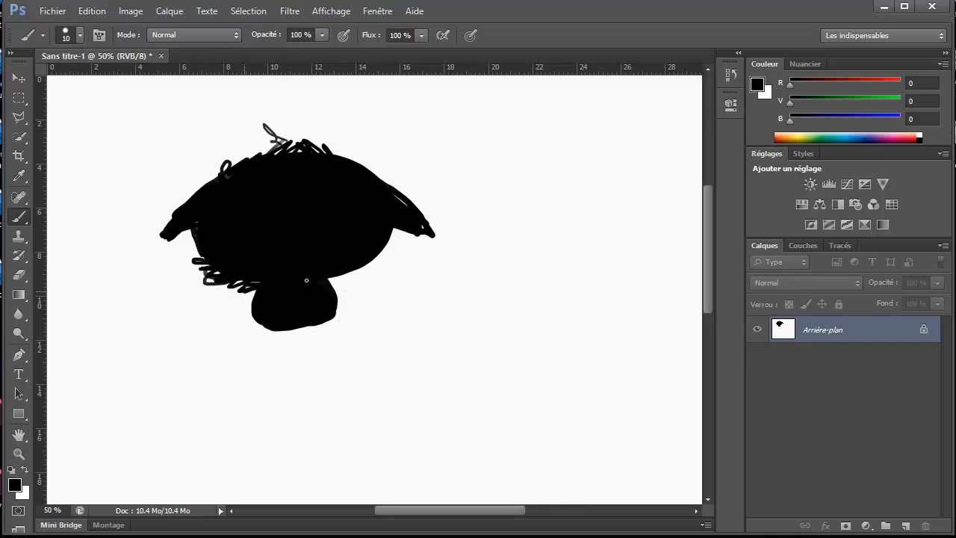
{"action": "mouse_move", "coordinate": [306, 280]}
{"action": "left_mouse_down"}
{"action": "mouse_move", "coordinate": [328, 270]}
{"action": "mouse_move", "coordinate": [356, 276]}
{"action": "mouse_move", "coordinate": [383, 255]}
{"action": "left_mouse_up"}
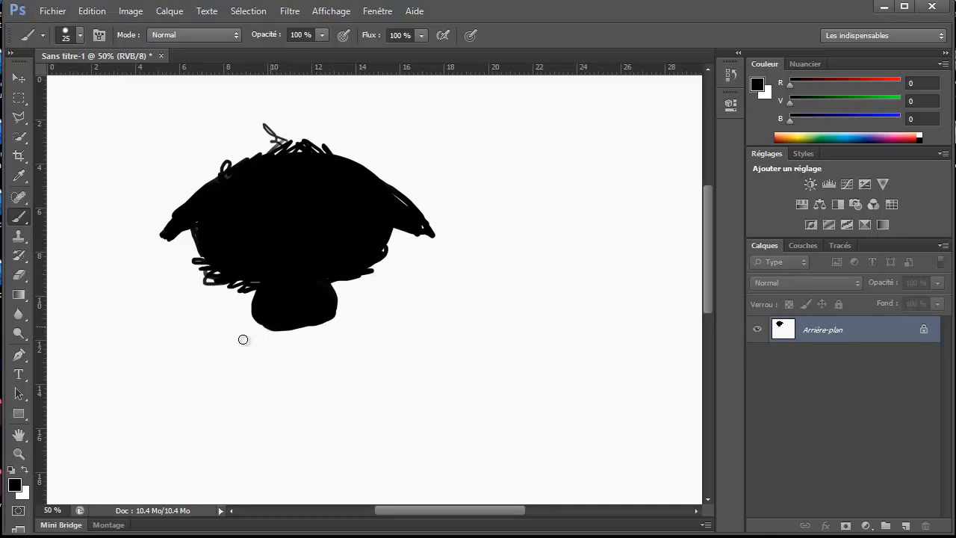
{"action": "mouse_move", "coordinate": [243, 339]}
{"action": "left_mouse_down"}
{"action": "mouse_move", "coordinate": [321, 325]}
{"action": "mouse_move", "coordinate": [348, 331]}
{"action": "mouse_move", "coordinate": [317, 333]}
{"action": "left_mouse_up"}
{"action": "key", "text": "bracketleft"}
{"action": "left_click_drag", "start_coordinate": [258, 315], "coordinate": [256, 274]}
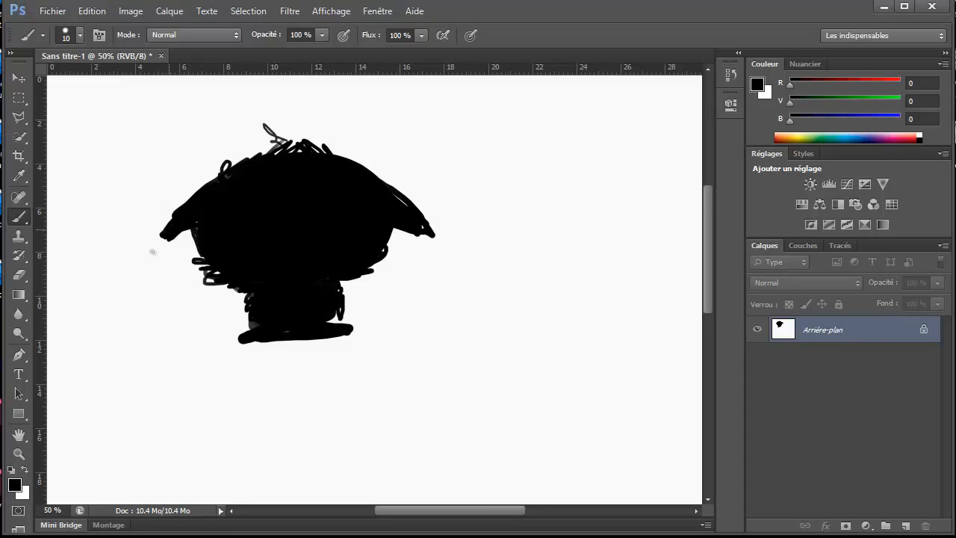
Lengthen the left ear in black, and trim both ears into angular tips with the sampled off-white background using a 30 px brush.
{"action": "left_click_drag", "start_coordinate": [186, 243], "coordinate": [190, 223]}
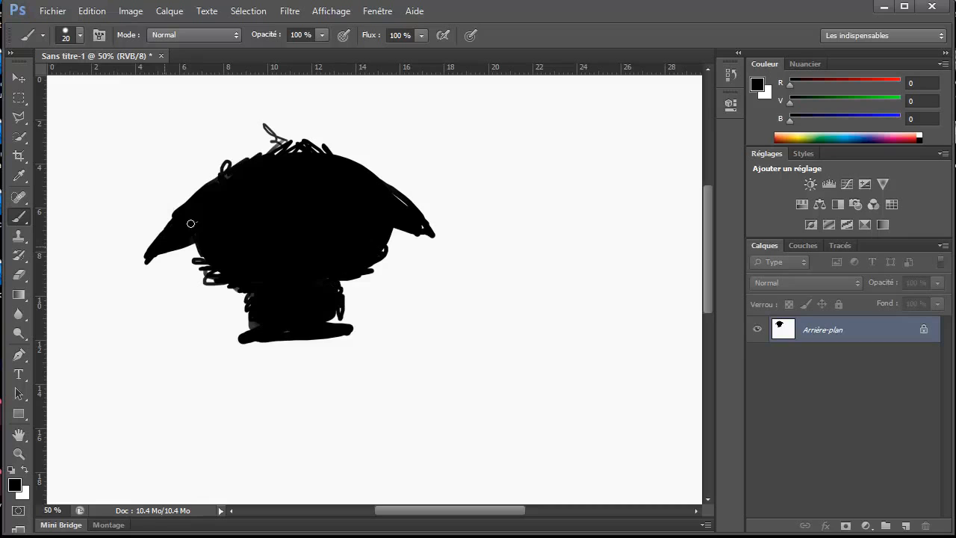
{"action": "left_click", "coordinate": [157, 267], "text": "alt"}
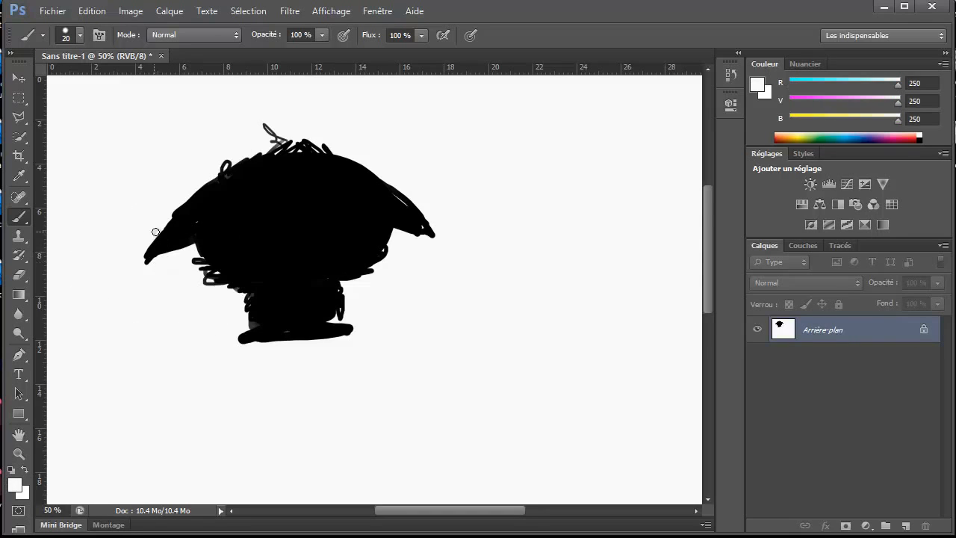
{"action": "mouse_move", "coordinate": [165, 218]}
{"action": "left_mouse_down"}
{"action": "mouse_move", "coordinate": [154, 232]}
{"action": "mouse_move", "coordinate": [174, 200]}
{"action": "left_mouse_up"}
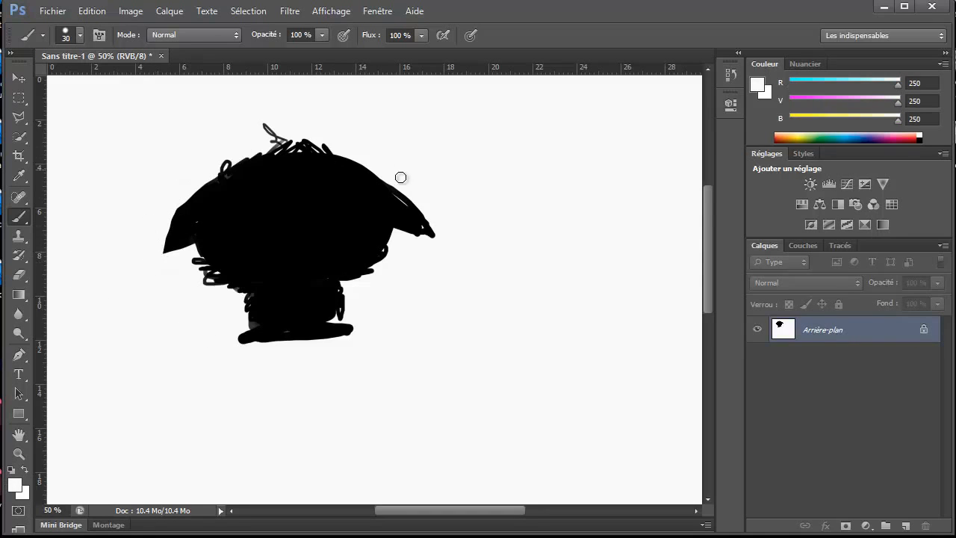
{"action": "left_click_drag", "start_coordinate": [400, 177], "coordinate": [427, 244]}
Sample black from the silhouette and paint overlapping diagonal strokes of varying pressure beside the figure with a 35 px brush.
{"action": "left_click", "coordinate": [398, 197], "text": "alt"}
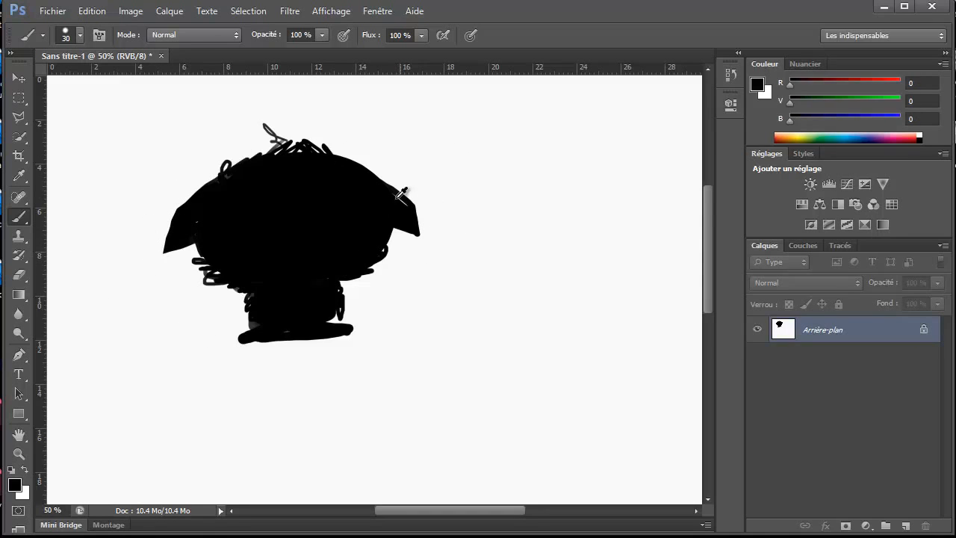
{"action": "key", "text": "bracketright"}
{"action": "left_click_drag", "start_coordinate": [537, 115], "coordinate": [508, 163]}
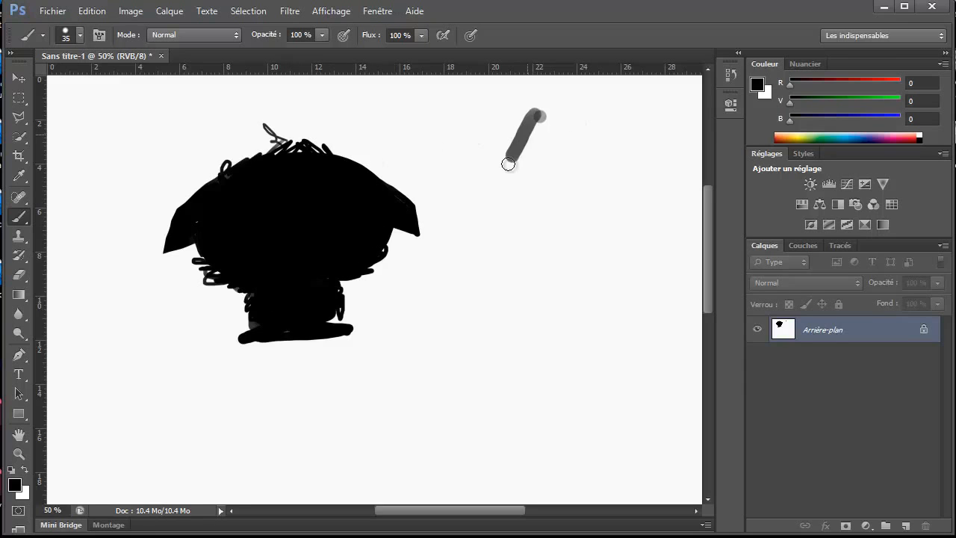
{"action": "left_click_drag", "start_coordinate": [544, 132], "coordinate": [519, 164]}
{"action": "mouse_move", "coordinate": [494, 129]}
{"action": "left_mouse_down"}
{"action": "mouse_move", "coordinate": [492, 159]}
{"action": "mouse_move", "coordinate": [465, 171]}
{"action": "left_mouse_up"}
{"action": "mouse_move", "coordinate": [494, 127]}
{"action": "left_mouse_down"}
{"action": "mouse_move", "coordinate": [481, 167]}
{"action": "mouse_move", "coordinate": [497, 173]}
{"action": "mouse_move", "coordinate": [454, 170]}
{"action": "left_mouse_up"}
Sample mid and light greys from the strokes and extend the swatch leftward with progressively lighter strokes.
{"action": "left_click", "coordinate": [479, 154], "text": "alt"}
{"action": "left_click_drag", "start_coordinate": [479, 113], "coordinate": [462, 156]}
{"action": "mouse_move", "coordinate": [494, 128]}
{"action": "left_mouse_down"}
{"action": "mouse_move", "coordinate": [479, 165]}
{"action": "mouse_move", "coordinate": [496, 170]}
{"action": "left_mouse_up"}
{"action": "mouse_move", "coordinate": [462, 111]}
{"action": "left_mouse_down"}
{"action": "mouse_move", "coordinate": [447, 145]}
{"action": "mouse_move", "coordinate": [458, 155]}
{"action": "mouse_move", "coordinate": [428, 129]}
{"action": "left_mouse_up"}
{"action": "left_click", "coordinate": [501, 118], "text": "alt"}
{"action": "left_click_drag", "start_coordinate": [448, 112], "coordinate": [431, 146]}
{"action": "mouse_move", "coordinate": [462, 103]}
{"action": "left_mouse_down"}
{"action": "mouse_move", "coordinate": [446, 144]}
{"action": "mouse_move", "coordinate": [463, 153]}
{"action": "left_mouse_up"}
{"action": "left_click_drag", "start_coordinate": [489, 133], "coordinate": [475, 154]}
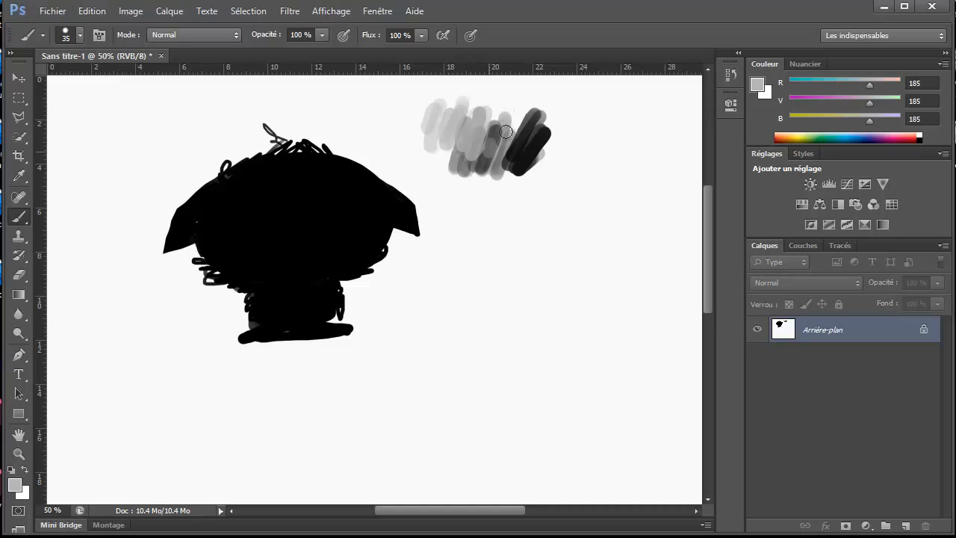
Sample successively darker greys from the swatch and paint over its middle strokes to blend them toward the black side.
{"action": "left_click", "coordinate": [519, 148], "text": "alt"}
{"action": "mouse_move", "coordinate": [491, 121]}
{"action": "left_mouse_down"}
{"action": "mouse_move", "coordinate": [473, 157]}
{"action": "mouse_move", "coordinate": [461, 154]}
{"action": "left_mouse_up"}
{"action": "left_click_drag", "start_coordinate": [491, 122], "coordinate": [480, 157]}
{"action": "mouse_move", "coordinate": [506, 129]}
{"action": "left_mouse_down"}
{"action": "mouse_move", "coordinate": [485, 165]}
{"action": "mouse_move", "coordinate": [501, 168]}
{"action": "left_mouse_up"}
{"action": "left_click", "coordinate": [505, 127], "text": "alt"}
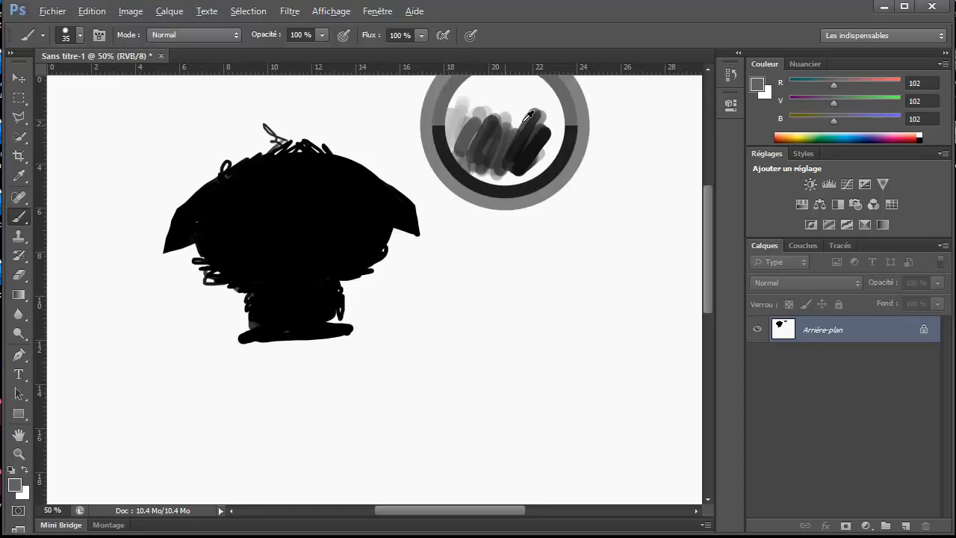
{"action": "left_click", "coordinate": [519, 125], "text": "alt"}
{"action": "left_click_drag", "start_coordinate": [519, 125], "coordinate": [504, 156]}
{"action": "left_click_drag", "start_coordinate": [520, 133], "coordinate": [499, 170]}
{"action": "left_click", "coordinate": [521, 145], "text": "alt"}
{"action": "left_click_drag", "start_coordinate": [515, 135], "coordinate": [499, 172]}
{"action": "left_click_drag", "start_coordinate": [520, 137], "coordinate": [504, 175]}
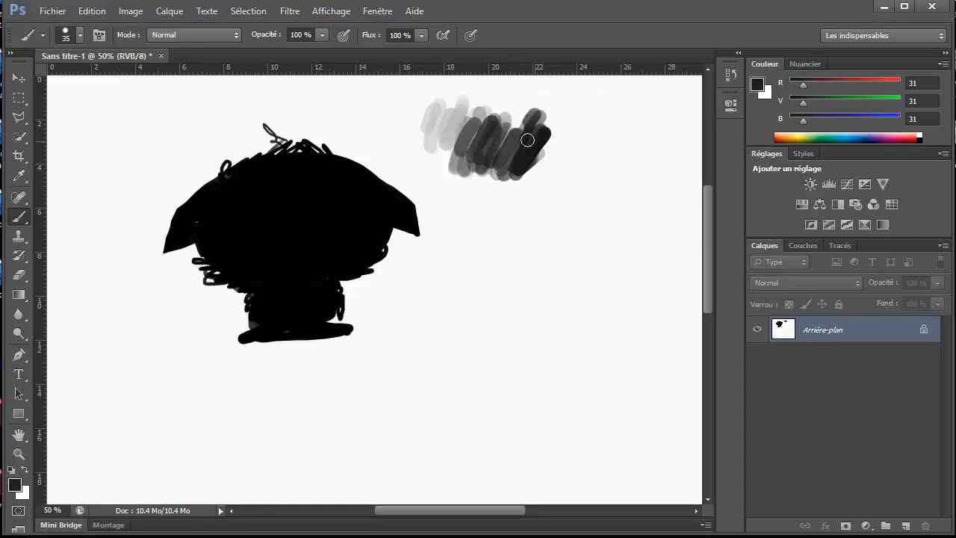
Sample the darkest tone of the swatch and darken its right end with dense black strokes.
{"action": "left_click", "coordinate": [536, 142], "text": "alt"}
{"action": "left_click_drag", "start_coordinate": [523, 132], "coordinate": [494, 166]}
{"action": "left_click_drag", "start_coordinate": [524, 132], "coordinate": [503, 168]}
{"action": "left_click_drag", "start_coordinate": [546, 131], "coordinate": [519, 177]}
{"action": "mouse_move", "coordinate": [563, 144]}
{"action": "left_mouse_down"}
{"action": "mouse_move", "coordinate": [544, 174]}
{"action": "mouse_move", "coordinate": [539, 144]}
{"action": "left_mouse_up"}
Sample light and dark tones from the swatch and overlay strokes to smooth the grey transition in its middle.
{"action": "left_click", "coordinate": [448, 133], "text": "alt"}
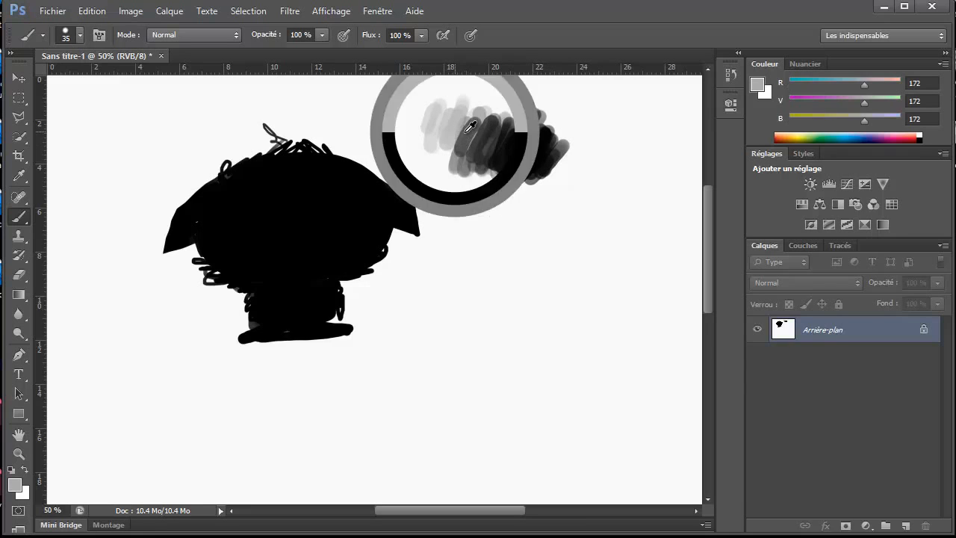
{"action": "mouse_move", "coordinate": [479, 118]}
{"action": "left_mouse_down"}
{"action": "mouse_move", "coordinate": [461, 155]}
{"action": "mouse_move", "coordinate": [478, 160]}
{"action": "left_mouse_up"}
{"action": "left_click_drag", "start_coordinate": [508, 121], "coordinate": [489, 157]}
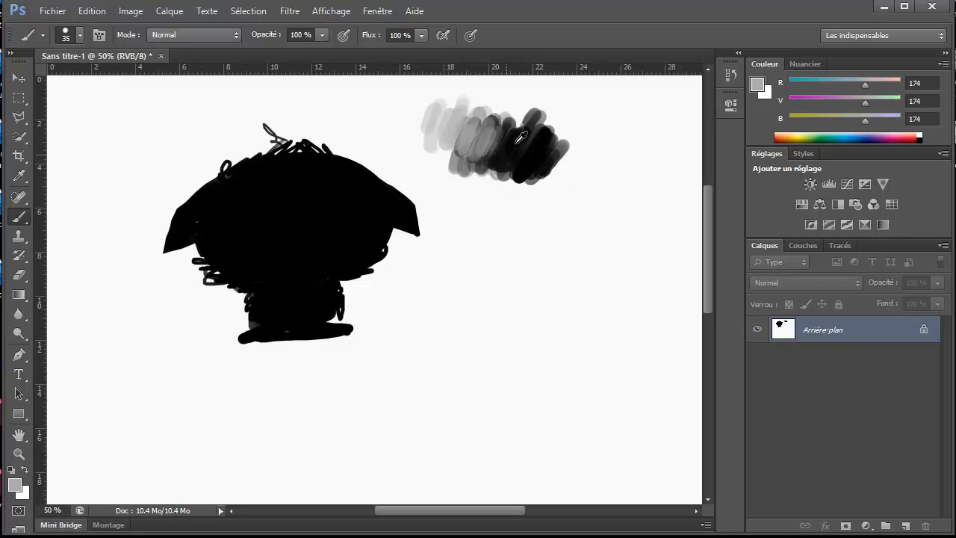
{"action": "left_click", "coordinate": [520, 137], "text": "alt"}
{"action": "mouse_move", "coordinate": [497, 124]}
{"action": "left_mouse_down"}
{"action": "mouse_move", "coordinate": [480, 164]}
{"action": "mouse_move", "coordinate": [468, 141]}
{"action": "left_mouse_up"}
{"action": "left_click", "coordinate": [482, 151], "text": "alt"}
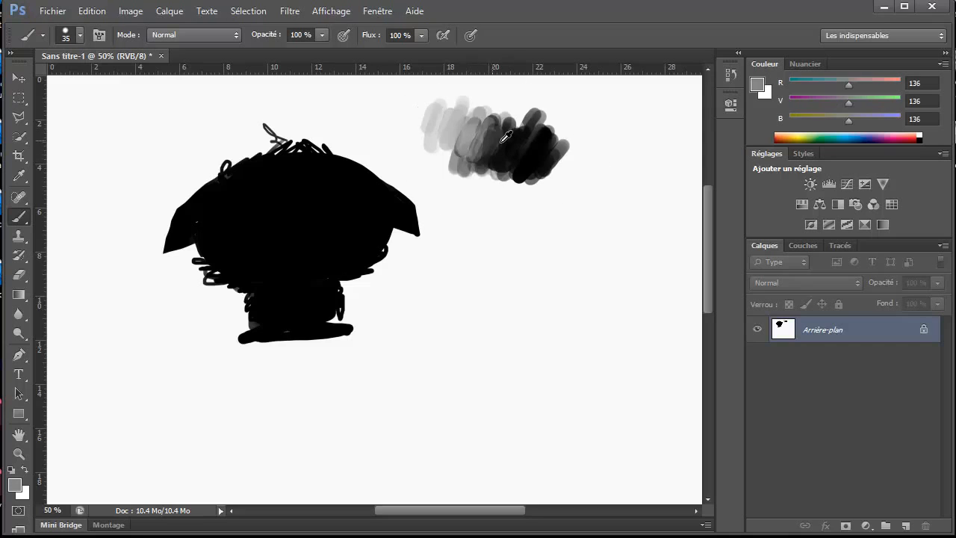
Sample the off-white background and paint two large round eyes on the black head with a 125 px brush.
{"action": "left_click", "coordinate": [373, 154], "text": "alt"}
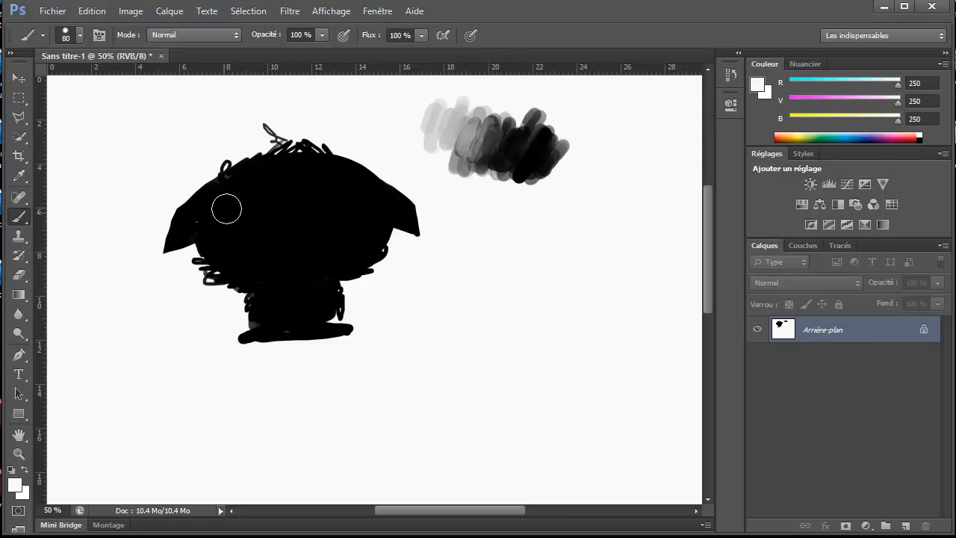
{"action": "key", "text": "bracketright"}
{"action": "key", "text": "bracketright"}
{"action": "key", "text": "bracketright"}
{"action": "left_click_drag", "start_coordinate": [246, 199], "coordinate": [269, 213]}
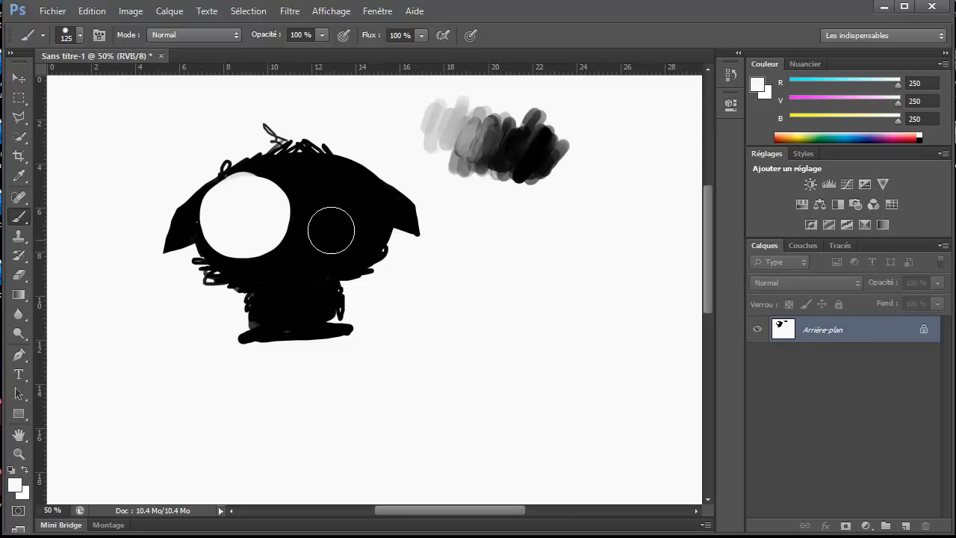
{"action": "left_click_drag", "start_coordinate": [331, 230], "coordinate": [331, 197]}
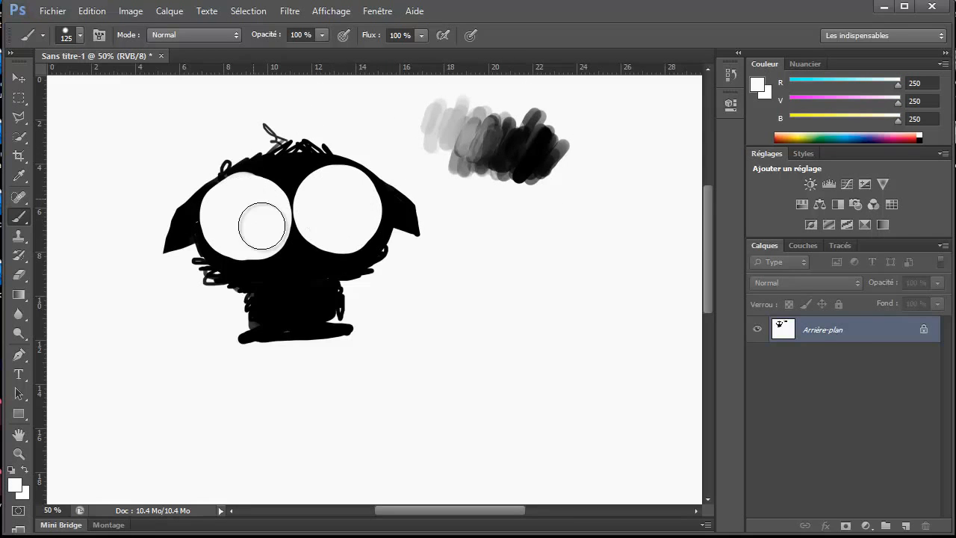
{"action": "left_click_drag", "start_coordinate": [262, 225], "coordinate": [230, 221]}
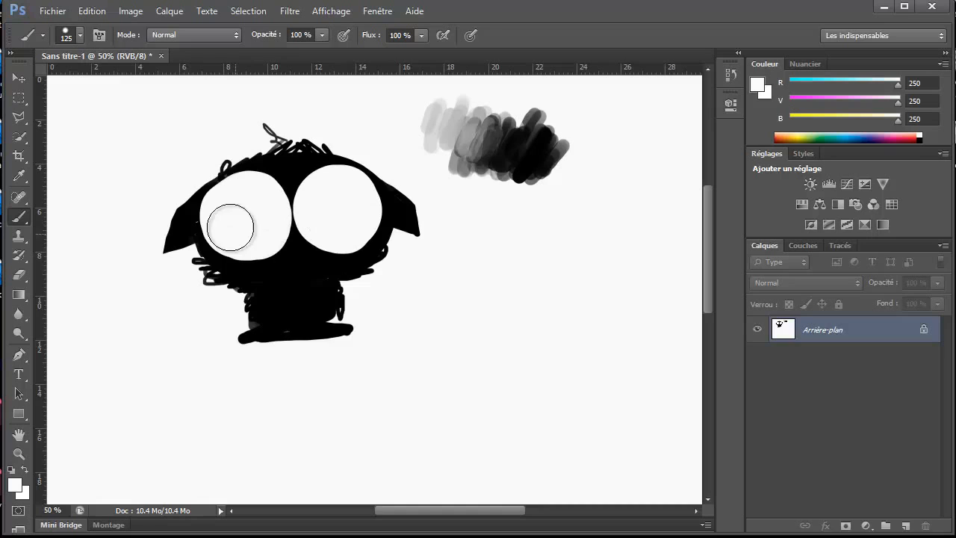
Paint black pupils at the inner edges of both eyes, and add off-white highlights to them with a 20 px brush.
{"action": "left_click", "coordinate": [515, 148], "text": "alt"}
{"action": "key", "text": "bracketleft"}
{"action": "key", "text": "bracketleft"}
{"action": "key", "text": "bracketleft"}
{"action": "key", "text": "bracketleft"}
{"action": "key", "text": "bracketleft"}
{"action": "mouse_move", "coordinate": [277, 217]}
{"action": "left_mouse_down"}
{"action": "mouse_move", "coordinate": [310, 203]}
{"action": "mouse_move", "coordinate": [334, 220]}
{"action": "mouse_move", "coordinate": [271, 221]}
{"action": "mouse_move", "coordinate": [287, 215]}
{"action": "mouse_move", "coordinate": [279, 214]}
{"action": "left_mouse_up"}
{"action": "key", "text": "x"}
{"action": "key", "text": "bracketleft"}
{"action": "key", "text": "bracketleft"}
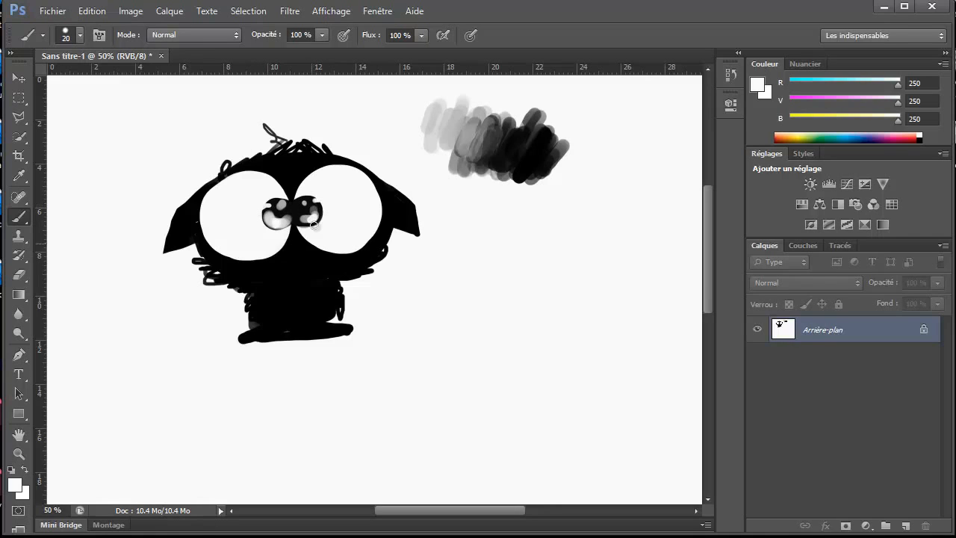
Sample light grey from the swatch and shade the outer and lower edges of both eyes with a 35 px brush.
{"action": "left_click", "coordinate": [431, 138], "text": "alt"}
{"action": "key", "text": "bracketright"}
{"action": "key", "text": "bracketright"}
{"action": "key", "text": "bracketright"}
{"action": "left_click_drag", "start_coordinate": [226, 186], "coordinate": [222, 176]}
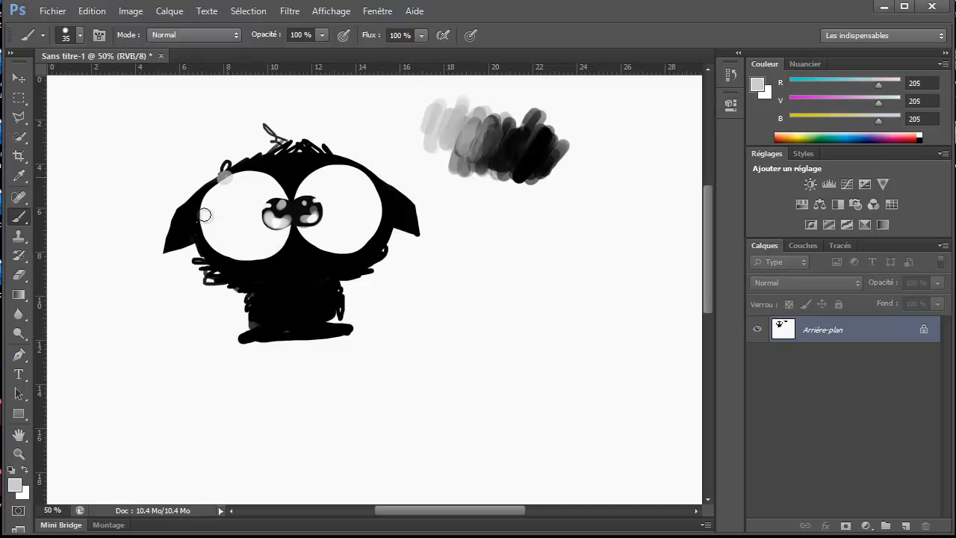
{"action": "left_click_drag", "start_coordinate": [205, 215], "coordinate": [260, 253]}
{"action": "mouse_move", "coordinate": [364, 182]}
{"action": "left_mouse_down"}
{"action": "mouse_move", "coordinate": [374, 234]}
{"action": "mouse_move", "coordinate": [336, 248]}
{"action": "left_mouse_up"}
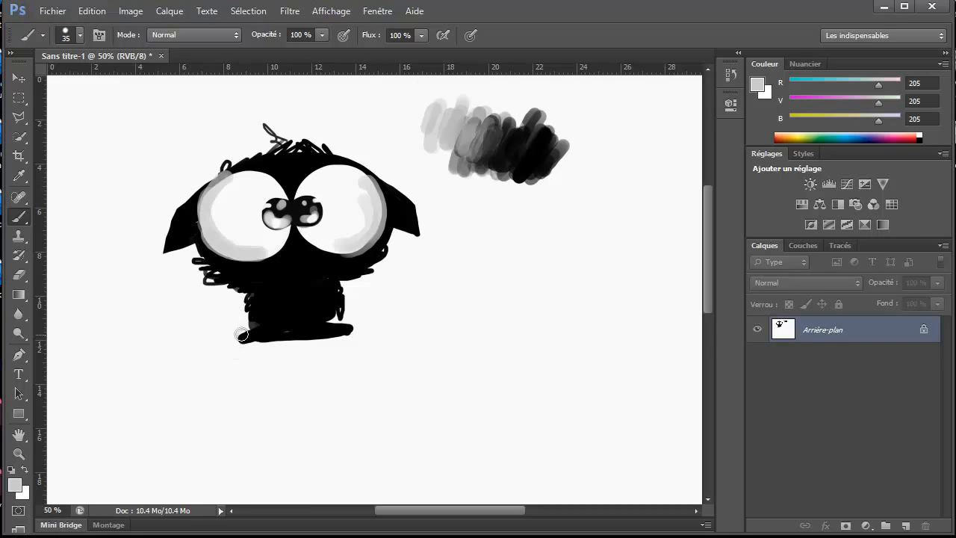
Paint a light grey ground shadow extending left from the foot base, and touch up the base in black.
{"action": "mouse_move", "coordinate": [251, 330]}
{"action": "left_mouse_down"}
{"action": "mouse_move", "coordinate": [181, 338]}
{"action": "mouse_move", "coordinate": [329, 340]}
{"action": "left_mouse_up"}
{"action": "left_click", "coordinate": [292, 314], "text": "alt"}
{"action": "key", "text": "bracketleft"}
{"action": "key", "text": "bracketleft"}
Sample the off-white background and paint away the body's sides and foot base to leave a slim, tapered body.
{"action": "left_click", "coordinate": [241, 297], "text": "alt"}
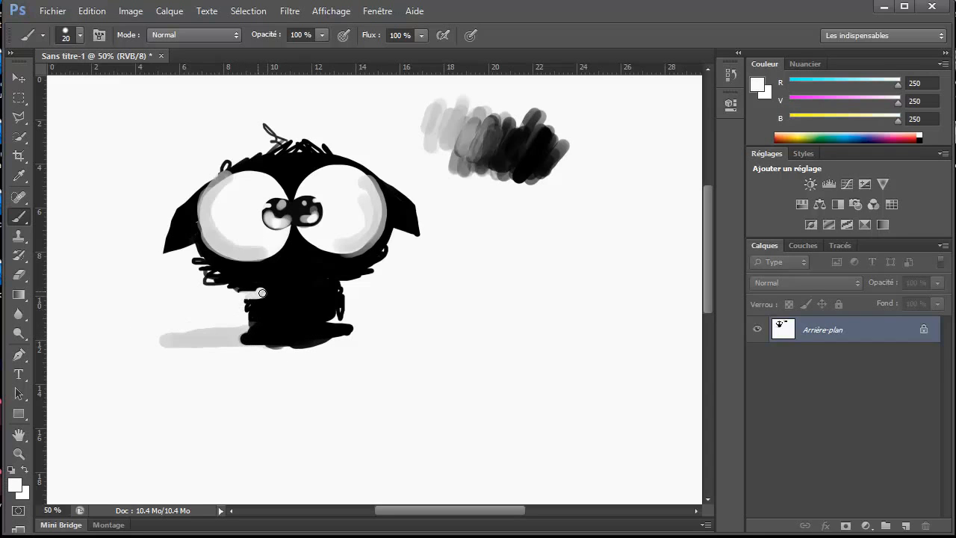
{"action": "mouse_move", "coordinate": [261, 293]}
{"action": "left_mouse_down"}
{"action": "mouse_move", "coordinate": [250, 321]}
{"action": "mouse_move", "coordinate": [260, 332]}
{"action": "left_mouse_up"}
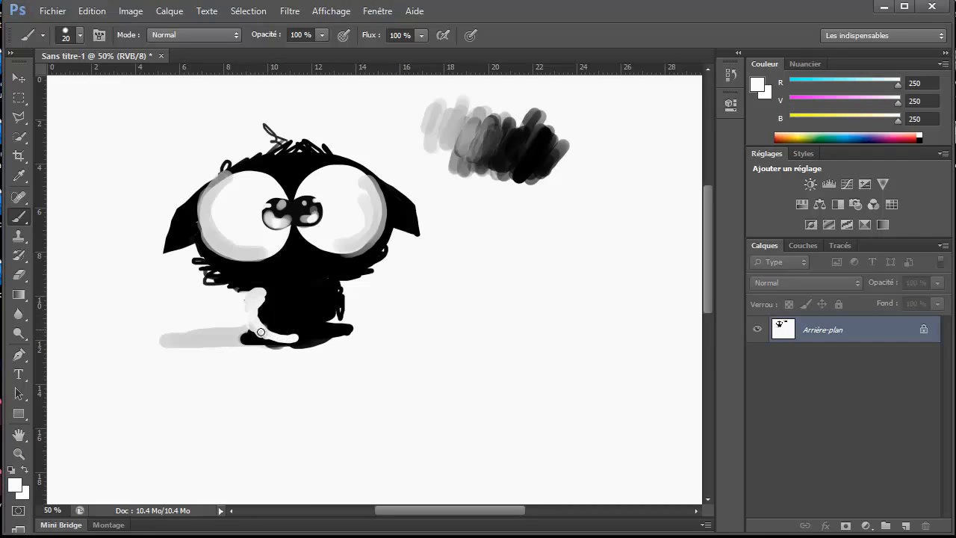
{"action": "mouse_move", "coordinate": [256, 296]}
{"action": "left_mouse_down"}
{"action": "mouse_move", "coordinate": [354, 284]}
{"action": "mouse_move", "coordinate": [284, 295]}
{"action": "mouse_move", "coordinate": [256, 342]}
{"action": "mouse_move", "coordinate": [316, 340]}
{"action": "left_mouse_up"}
{"action": "key", "text": "bracketright"}
{"action": "key", "text": "bracketright"}
{"action": "key", "text": "bracketright"}
Paint the figure's splayed feet in black with 10 px and 20 px brushes, and extend the grey ground shadow toward them.
{"action": "left_click", "coordinate": [306, 269], "text": "alt"}
{"action": "key", "text": "bracketleft"}
{"action": "key", "text": "bracketleft"}
{"action": "key", "text": "bracketleft"}
{"action": "mouse_move", "coordinate": [280, 302]}
{"action": "left_mouse_down"}
{"action": "mouse_move", "coordinate": [314, 309]}
{"action": "mouse_move", "coordinate": [284, 306]}
{"action": "left_mouse_up"}
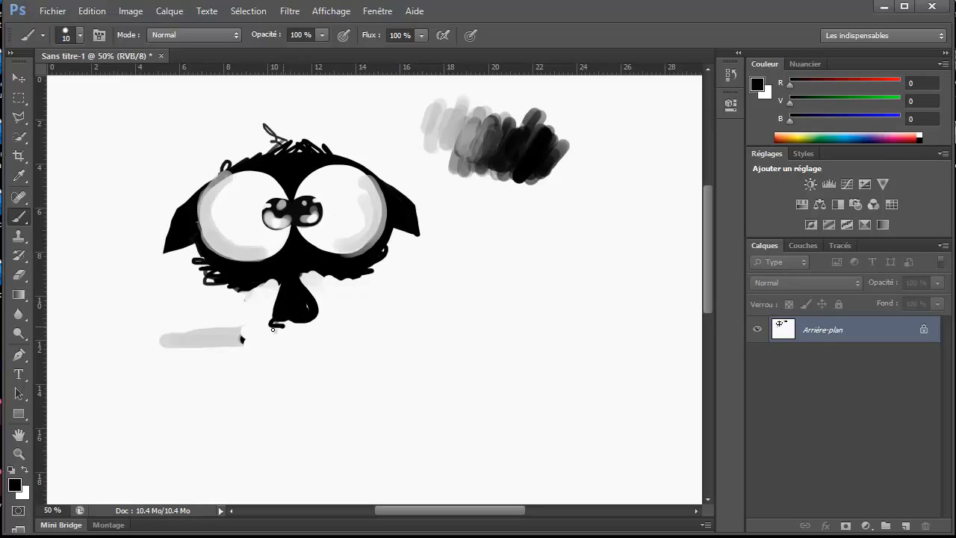
{"action": "left_click_drag", "start_coordinate": [313, 323], "coordinate": [298, 328]}
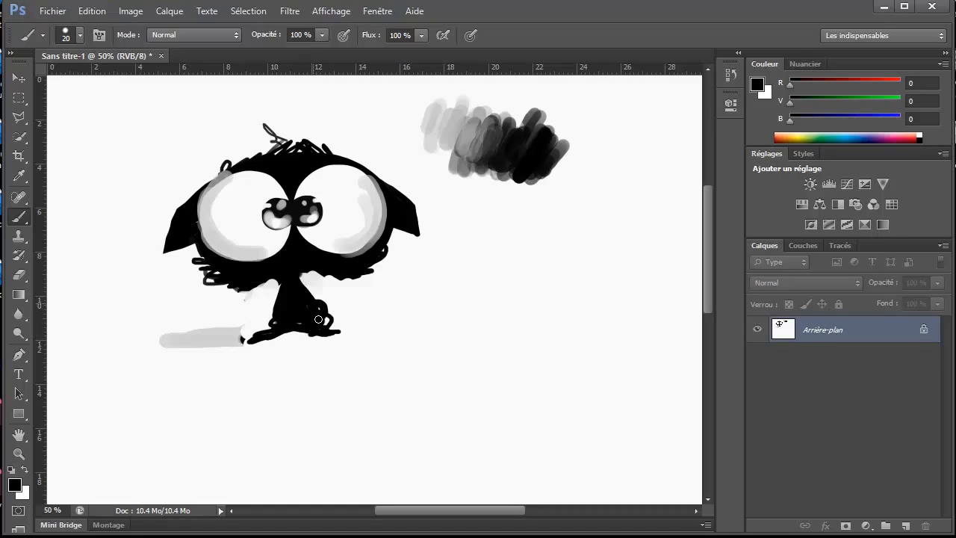
{"action": "left_click", "coordinate": [249, 320], "text": "alt"}
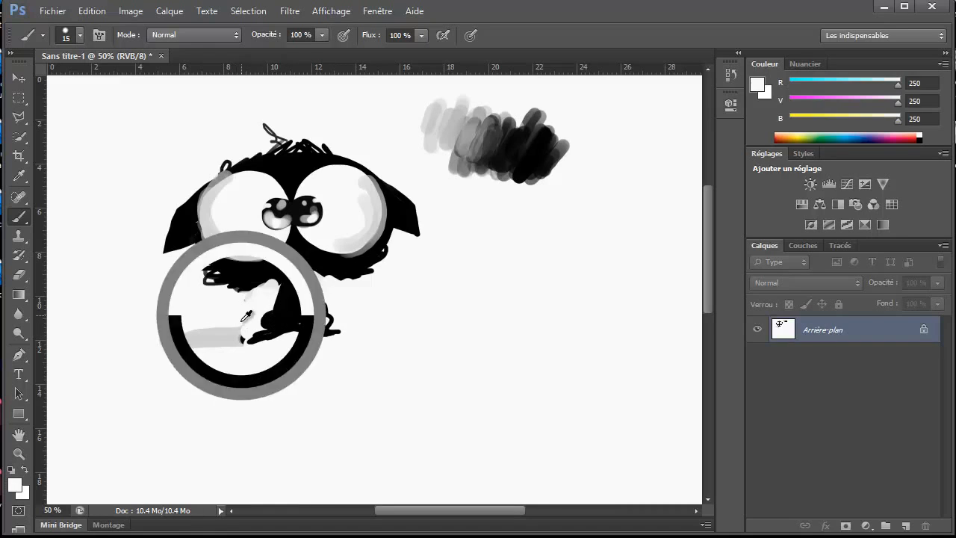
{"action": "left_click_drag", "start_coordinate": [163, 327], "coordinate": [263, 315]}
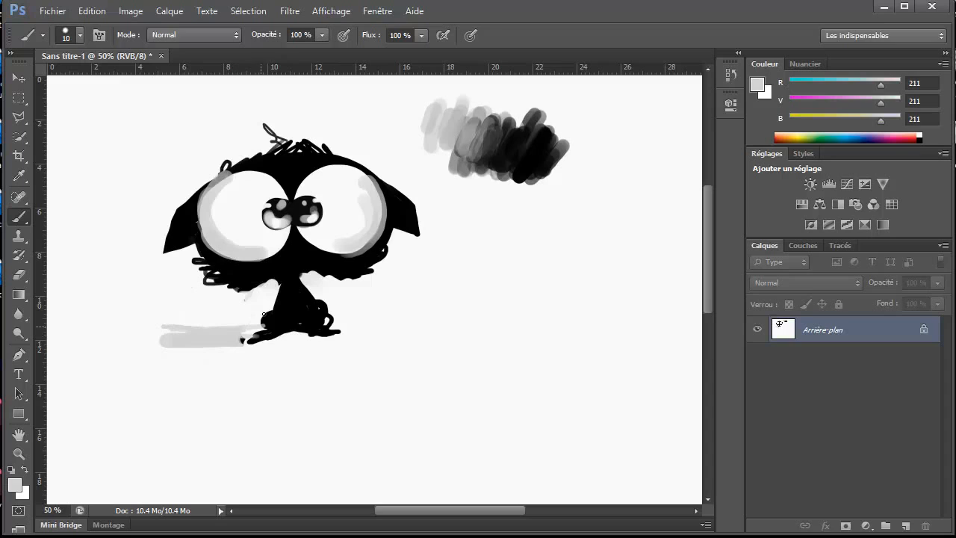
Sample black and draw longer hairs on top of the head and whiskers on both cheeks with a 6 px brush.
{"action": "left_click", "coordinate": [286, 153], "text": "alt"}
{"action": "key", "text": "bracketleft"}
{"action": "left_click_drag", "start_coordinate": [290, 149], "coordinate": [263, 113]}
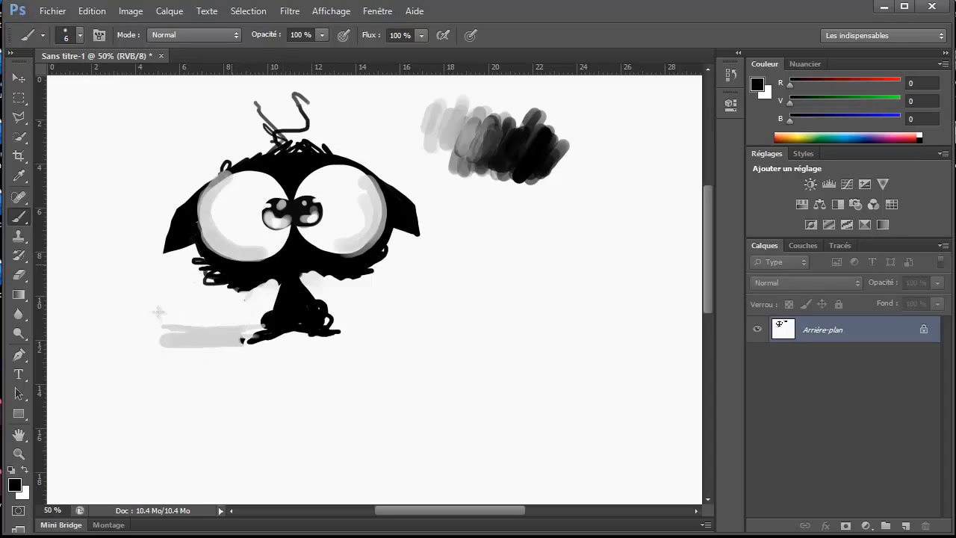
{"action": "left_click_drag", "start_coordinate": [159, 313], "coordinate": [216, 279]}
{"action": "mouse_move", "coordinate": [192, 307]}
{"action": "left_mouse_down"}
{"action": "mouse_move", "coordinate": [221, 280]}
{"action": "mouse_move", "coordinate": [240, 283]}
{"action": "left_mouse_up"}
{"action": "left_click_drag", "start_coordinate": [336, 282], "coordinate": [395, 315]}
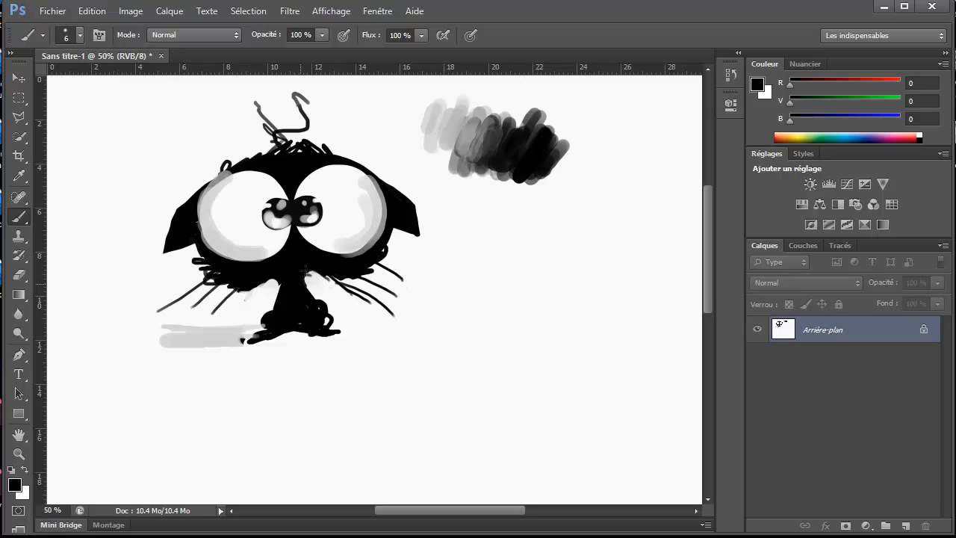
Touch up the neck area beneath the head with sampled black and off-white, and enlarge the brush to 45 px.
{"action": "left_click", "coordinate": [472, 232], "text": "alt"}
{"action": "left_click", "coordinate": [297, 272], "text": "alt"}
{"action": "left_click", "coordinate": [544, 231], "text": "alt"}
{"action": "key", "text": "bracketright"}
{"action": "key", "text": "bracketright"}
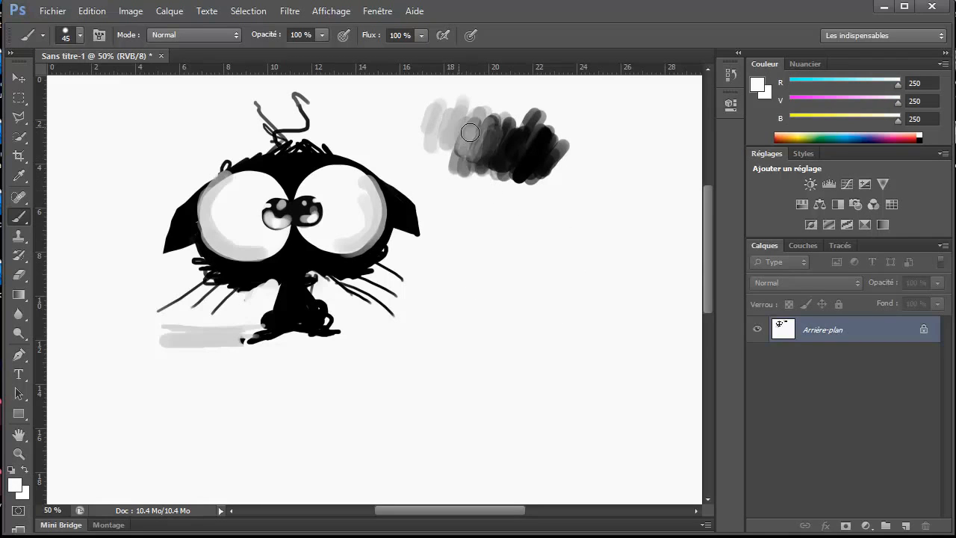
Sample black and paint a large solid oval blob in the empty area beneath the grey swatch with a 70 px brush.
{"action": "left_click", "coordinate": [308, 260], "text": "alt"}
{"action": "key", "text": "bracketright"}
{"action": "key", "text": "bracketright"}
{"action": "key", "text": "bracketright"}
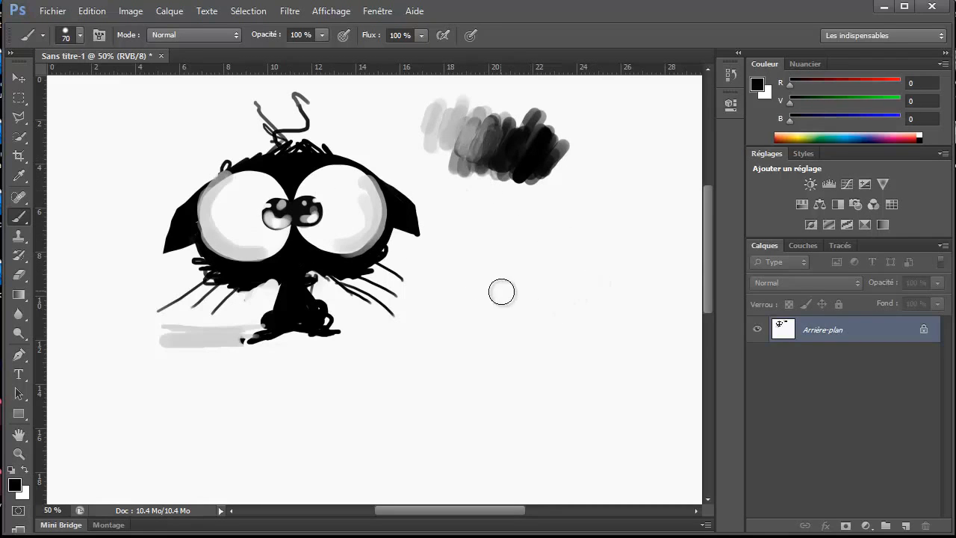
{"action": "mouse_move", "coordinate": [502, 288]}
{"action": "left_mouse_down"}
{"action": "mouse_move", "coordinate": [527, 267]}
{"action": "mouse_move", "coordinate": [614, 269]}
{"action": "mouse_move", "coordinate": [530, 314]}
{"action": "mouse_move", "coordinate": [591, 291]}
{"action": "mouse_move", "coordinate": [566, 324]}
{"action": "mouse_move", "coordinate": [598, 322]}
{"action": "left_mouse_up"}
{"action": "left_click_drag", "start_coordinate": [616, 319], "coordinate": [554, 297]}
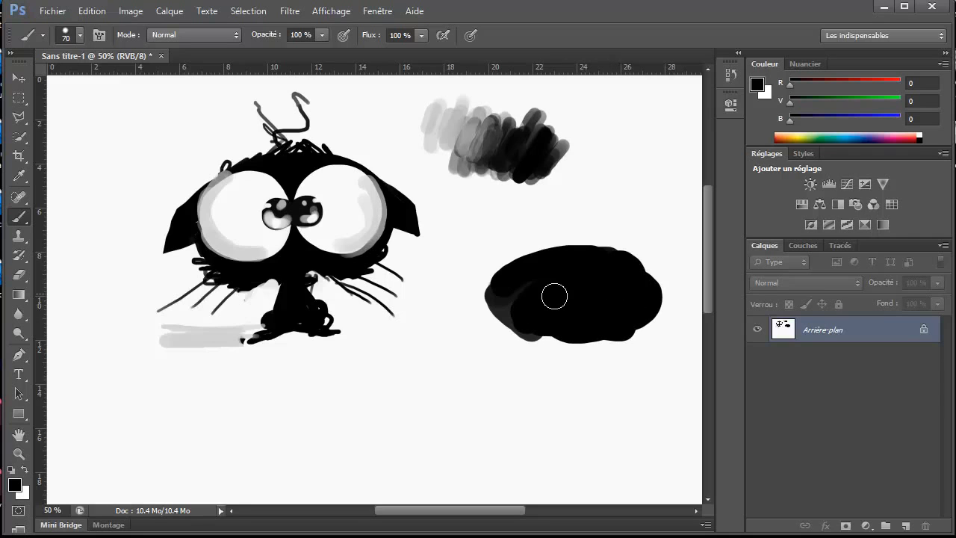
Sample the off-white background, carve away the black blob's sides, and cover the rest of it with a 90 px brush.
{"action": "left_click", "coordinate": [551, 293], "text": "alt"}
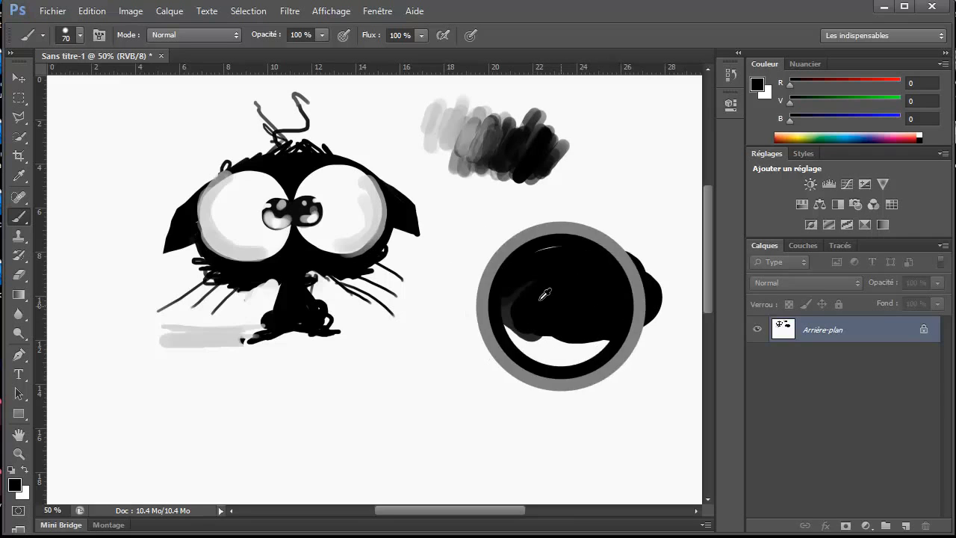
{"action": "left_click", "coordinate": [550, 225], "text": "alt"}
{"action": "left_click_drag", "start_coordinate": [554, 237], "coordinate": [479, 321]}
{"action": "left_click_drag", "start_coordinate": [617, 226], "coordinate": [648, 306]}
{"action": "key", "text": "bracketright"}
{"action": "key", "text": "bracketright"}
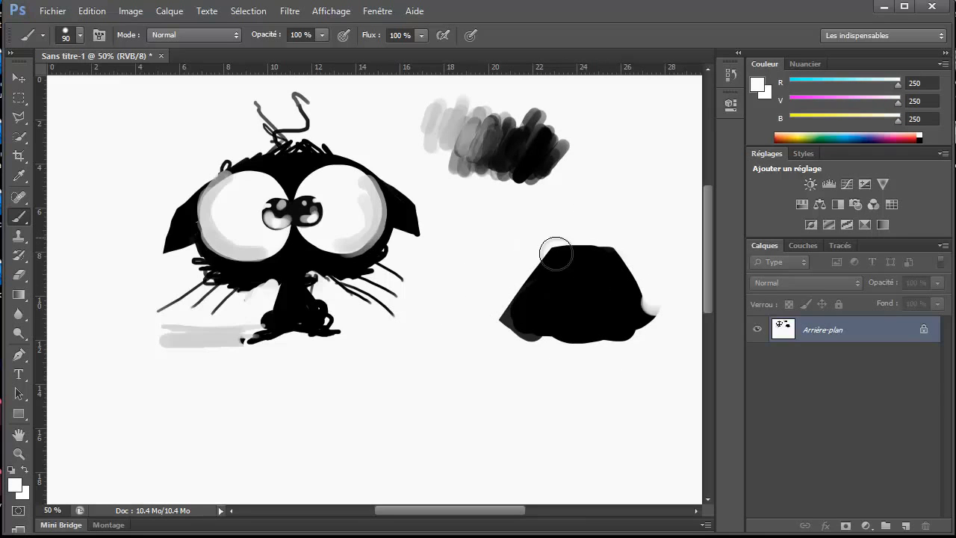
{"action": "mouse_move", "coordinate": [555, 254]}
{"action": "left_mouse_down"}
{"action": "mouse_move", "coordinate": [551, 294]}
{"action": "mouse_move", "coordinate": [591, 320]}
{"action": "mouse_move", "coordinate": [654, 295]}
{"action": "mouse_move", "coordinate": [588, 340]}
{"action": "left_mouse_up"}
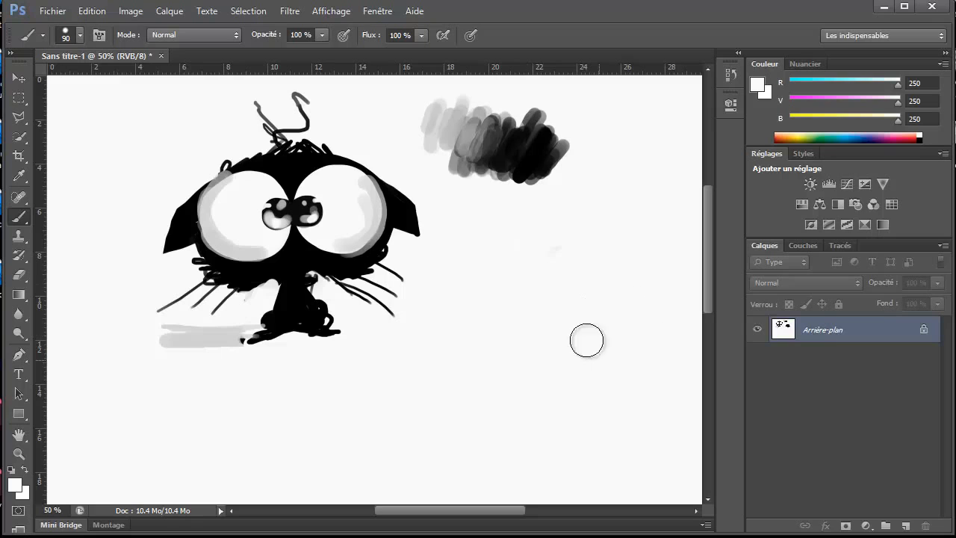
Sample black and outline a slanted four-sided head shape in the empty area beneath the grey swatch with a 10 px brush.
{"action": "left_click", "coordinate": [396, 215], "text": "alt"}
{"action": "key", "text": "bracketleft"}
{"action": "key", "text": "bracketleft"}
{"action": "key", "text": "bracketleft"}
{"action": "key", "text": "bracketleft"}
{"action": "key", "text": "bracketleft"}
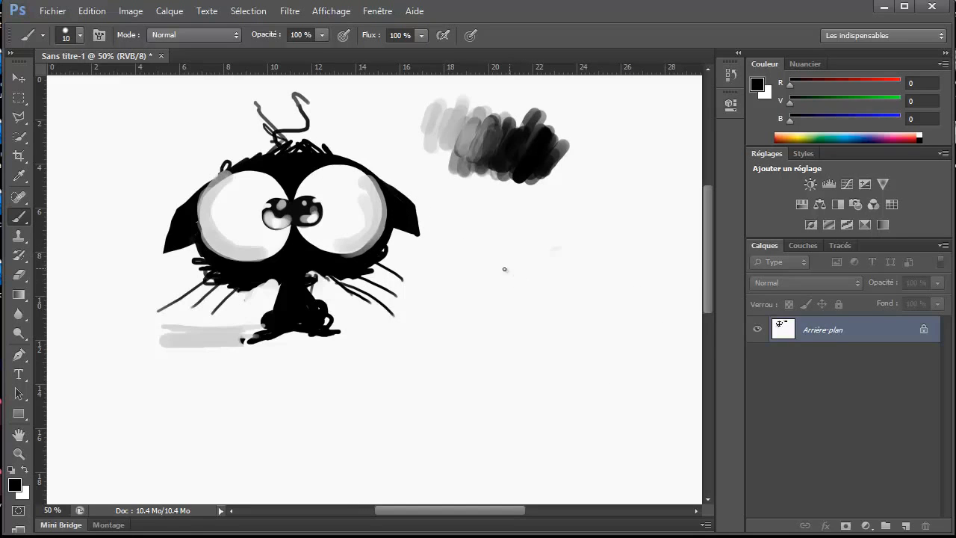
{"action": "mouse_move", "coordinate": [486, 261]}
{"action": "left_mouse_down"}
{"action": "mouse_move", "coordinate": [527, 251]}
{"action": "mouse_move", "coordinate": [593, 248]}
{"action": "left_mouse_up"}
{"action": "left_click_drag", "start_coordinate": [598, 242], "coordinate": [624, 294]}
{"action": "left_click_drag", "start_coordinate": [476, 315], "coordinate": [624, 293]}
With a 6 px brush, outline a triangular body beneath the four-sided head, and a separate oval head with a smaller triangle beneath it.
{"action": "key", "text": "bracketleft"}
{"action": "key", "text": "bracketleft"}
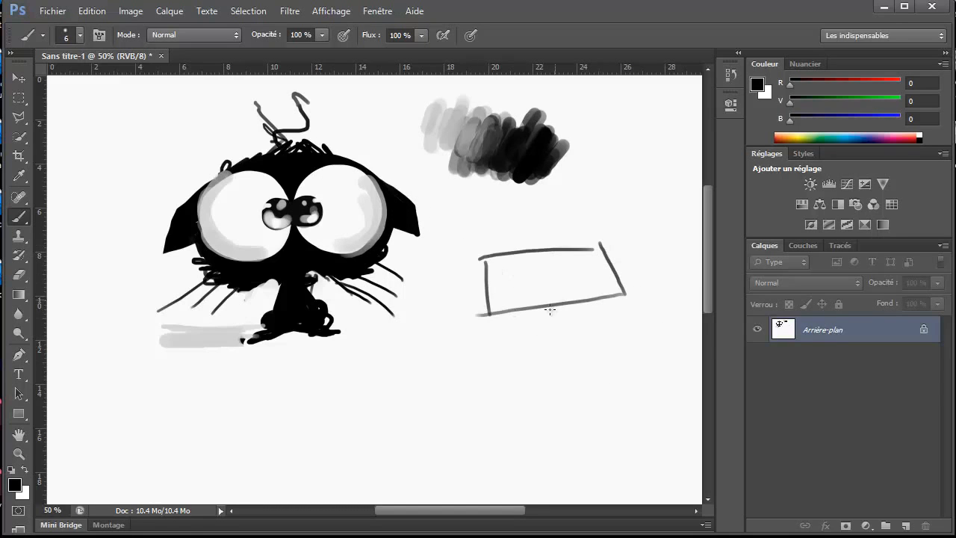
{"action": "left_click_drag", "start_coordinate": [550, 301], "coordinate": [527, 377]}
{"action": "mouse_move", "coordinate": [550, 301]}
{"action": "left_mouse_down"}
{"action": "mouse_move", "coordinate": [592, 360]}
{"action": "mouse_move", "coordinate": [515, 378]}
{"action": "left_mouse_up"}
{"action": "left_click_drag", "start_coordinate": [359, 391], "coordinate": [348, 390]}
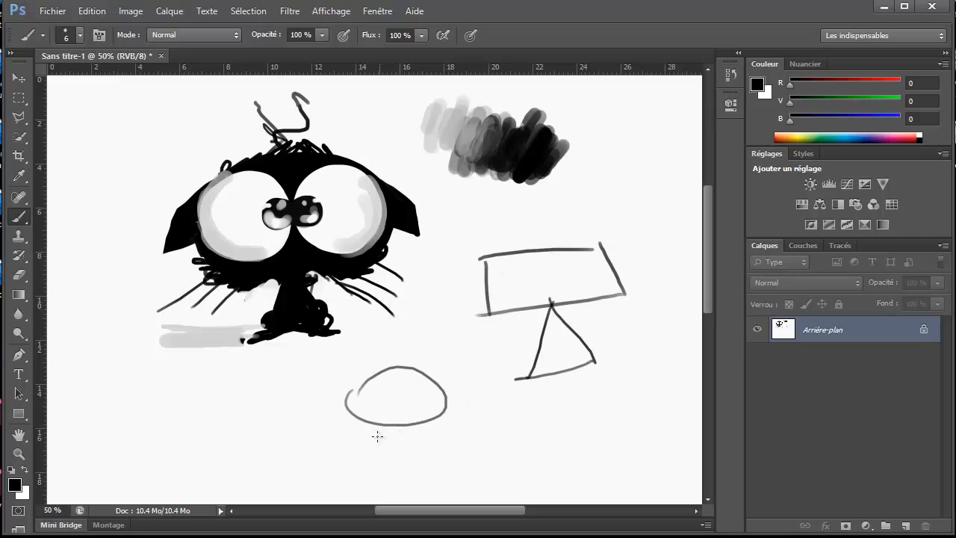
{"action": "left_click_drag", "start_coordinate": [404, 434], "coordinate": [427, 453]}
{"action": "left_click_drag", "start_coordinate": [427, 453], "coordinate": [358, 463]}
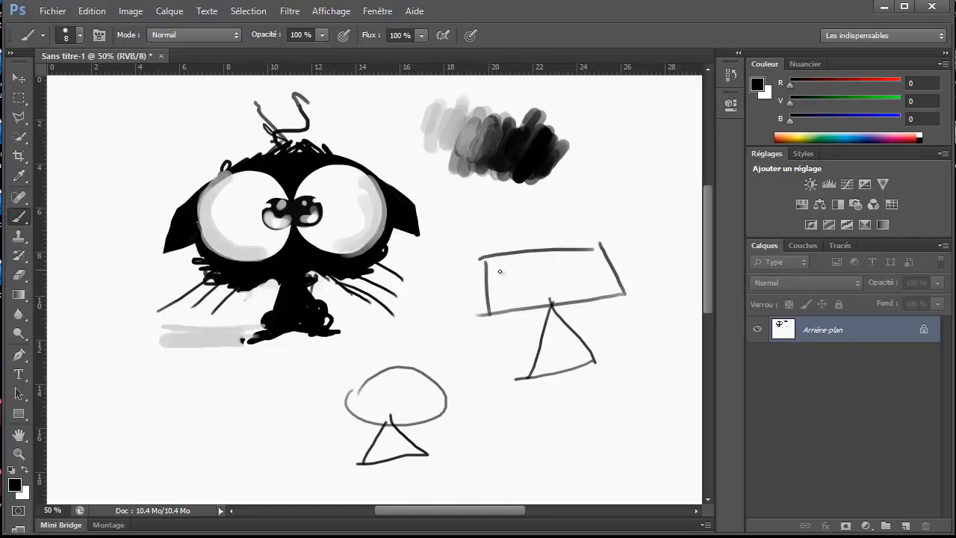
Fill the four-sided head and its triangular body with solid black using a 50 px brush.
{"action": "key", "text": "]"}
{"action": "key", "text": "]"}
{"action": "key", "text": "]"}
{"action": "mouse_move", "coordinate": [488, 261]}
{"action": "left_mouse_down"}
{"action": "mouse_move", "coordinate": [490, 308]}
{"action": "mouse_move", "coordinate": [611, 267]}
{"action": "mouse_move", "coordinate": [481, 315]}
{"action": "left_mouse_up"}
{"action": "mouse_move", "coordinate": [576, 291]}
{"action": "left_mouse_down"}
{"action": "mouse_move", "coordinate": [604, 270]}
{"action": "mouse_move", "coordinate": [602, 260]}
{"action": "mouse_move", "coordinate": [495, 277]}
{"action": "left_mouse_up"}
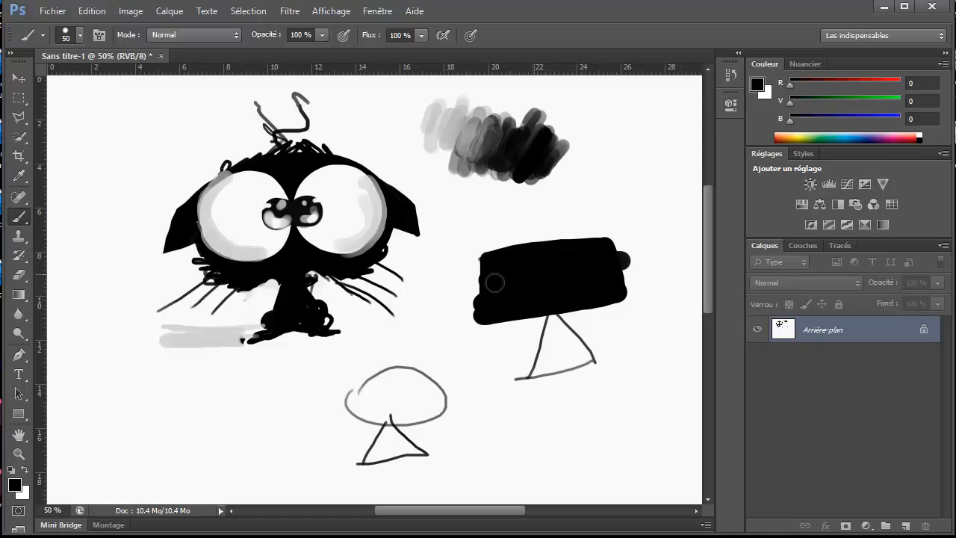
{"action": "mouse_move", "coordinate": [551, 320]}
{"action": "left_mouse_down"}
{"action": "mouse_move", "coordinate": [534, 373]}
{"action": "mouse_move", "coordinate": [551, 367]}
{"action": "left_mouse_up"}
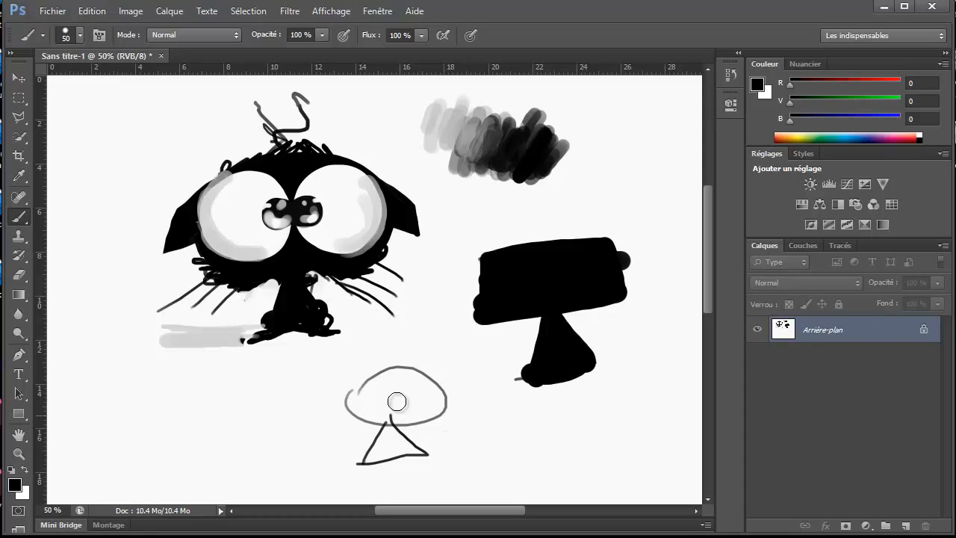
Fill the oval head with black and turn the small triangle beneath it into a short black stem.
{"action": "mouse_move", "coordinate": [394, 391]}
{"action": "left_mouse_down"}
{"action": "mouse_move", "coordinate": [349, 408]}
{"action": "mouse_move", "coordinate": [367, 420]}
{"action": "mouse_move", "coordinate": [427, 401]}
{"action": "mouse_move", "coordinate": [381, 407]}
{"action": "left_mouse_up"}
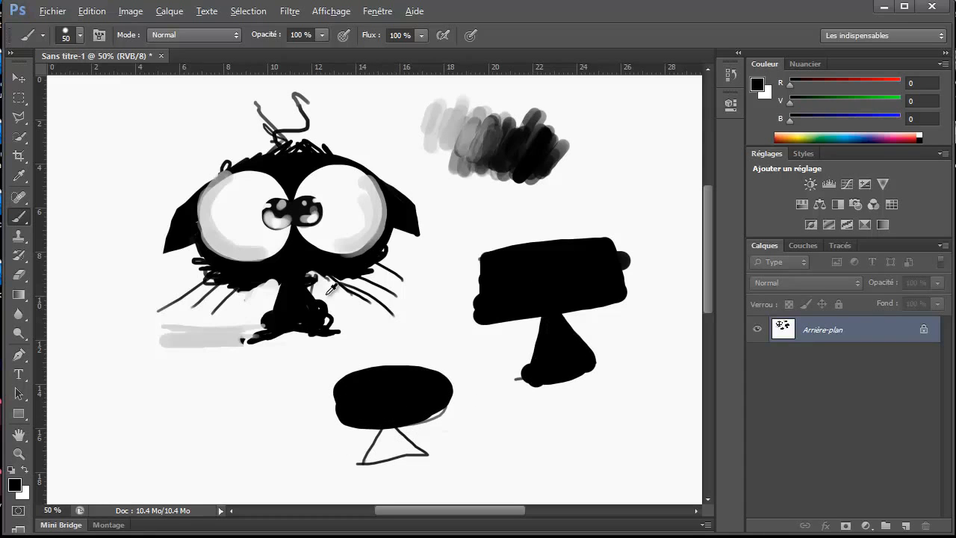
{"action": "left_click", "coordinate": [343, 448], "text": "alt"}
{"action": "key", "text": "]"}
{"action": "mouse_move", "coordinate": [373, 442]}
{"action": "left_mouse_down"}
{"action": "mouse_move", "coordinate": [342, 444]}
{"action": "mouse_move", "coordinate": [344, 455]}
{"action": "mouse_move", "coordinate": [403, 453]}
{"action": "mouse_move", "coordinate": [413, 389]}
{"action": "mouse_move", "coordinate": [389, 437]}
{"action": "left_mouse_up"}
Sample black and paint a curly strand hanging from the left end of the four-sided head with a 20 px brush.
{"action": "left_click", "coordinate": [403, 391], "text": "alt"}
{"action": "key", "text": "["}
{"action": "key", "text": "["}
{"action": "left_click", "coordinate": [617, 327], "text": "alt"}
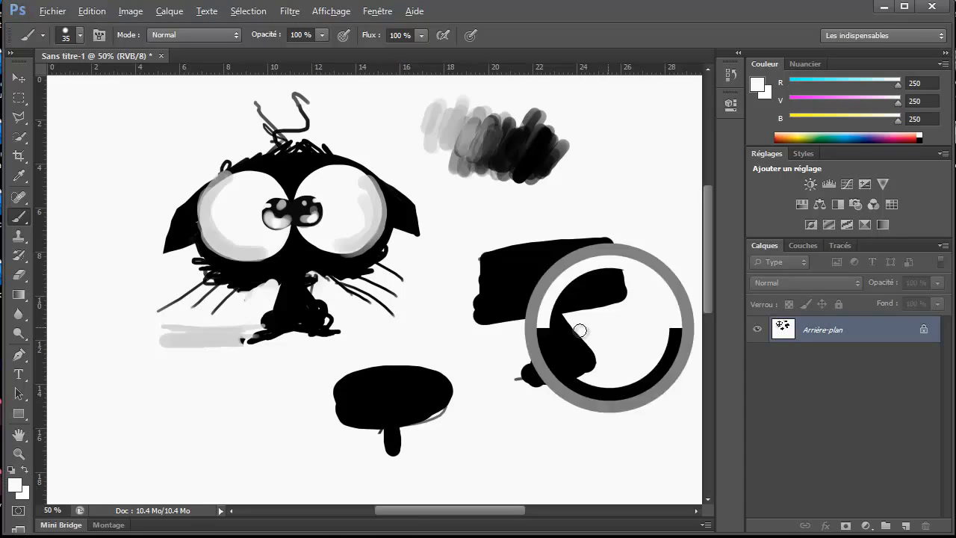
{"action": "key", "text": "]"}
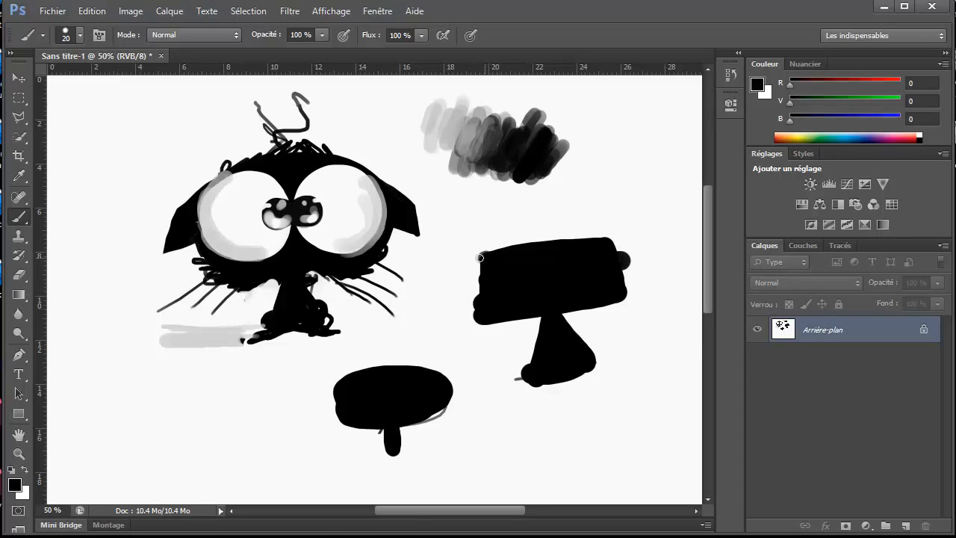
{"action": "mouse_move", "coordinate": [480, 263]}
{"action": "left_mouse_down"}
{"action": "mouse_move", "coordinate": [426, 322]}
{"action": "mouse_move", "coordinate": [423, 290]}
{"action": "left_mouse_up"}
{"action": "key", "text": "["}
{"action": "key", "text": "["}
Sample the off-white background and carve away the head's lower left and lower right corners so it tapers downwards.
{"action": "left_click", "coordinate": [462, 293], "text": "alt"}
{"action": "key", "text": "]"}
{"action": "key", "text": "]"}
{"action": "key", "text": "]"}
{"action": "key", "text": "]"}
{"action": "mouse_move", "coordinate": [470, 270]}
{"action": "left_mouse_down"}
{"action": "mouse_move", "coordinate": [514, 316]}
{"action": "mouse_move", "coordinate": [508, 334]}
{"action": "mouse_move", "coordinate": [484, 319]}
{"action": "left_mouse_up"}
{"action": "left_click_drag", "start_coordinate": [628, 264], "coordinate": [614, 300]}
Paint a black curly strand on the head's right end with a 25 px brush and clean its lower left edge in off-white at 50 px.
{"action": "left_click", "coordinate": [554, 287], "text": "alt"}
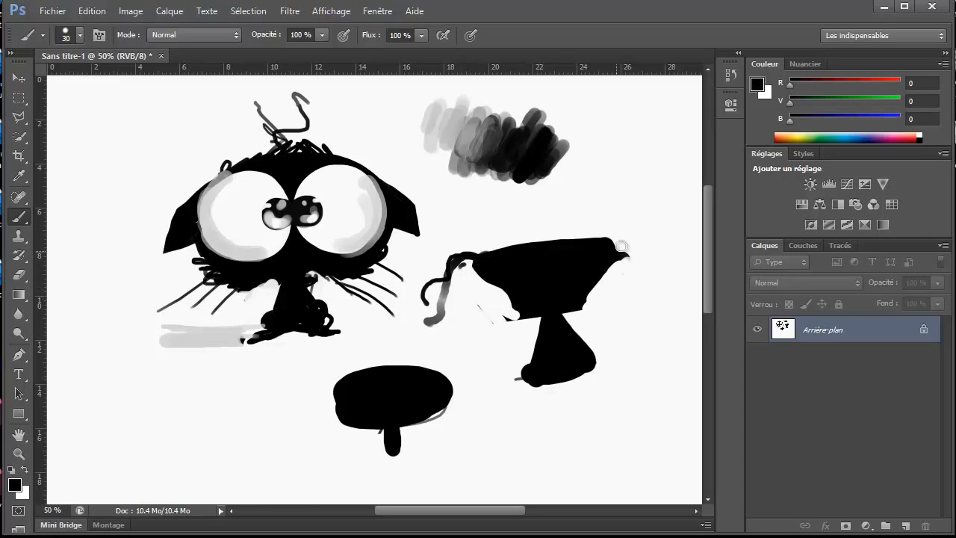
{"action": "mouse_move", "coordinate": [618, 249]}
{"action": "left_mouse_down"}
{"action": "mouse_move", "coordinate": [667, 297]}
{"action": "mouse_move", "coordinate": [661, 280]}
{"action": "left_mouse_up"}
{"action": "left_click", "coordinate": [480, 304], "text": "alt"}
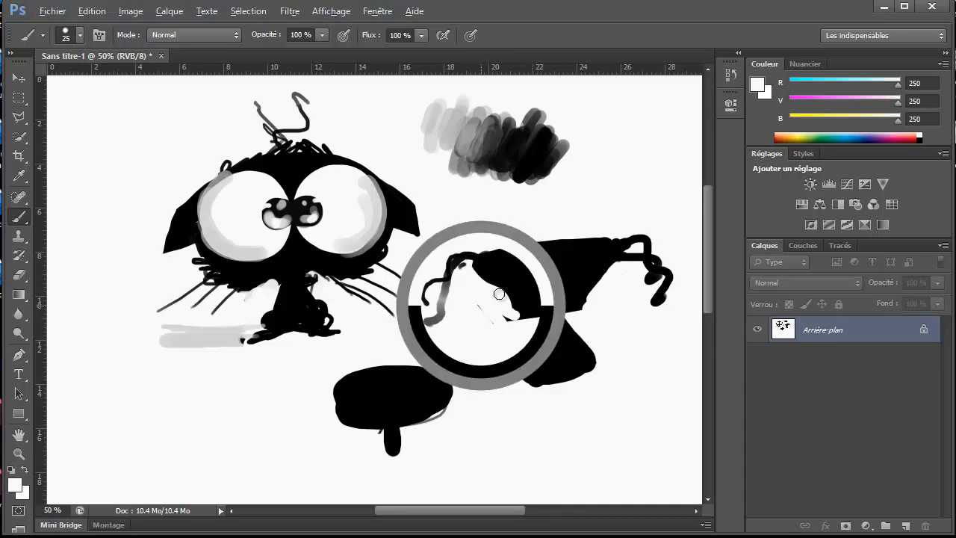
{"action": "key", "text": "]"}
{"action": "key", "text": "]"}
{"action": "key", "text": "]"}
{"action": "key", "text": "]"}
{"action": "key", "text": "]"}
{"action": "left_click_drag", "start_coordinate": [504, 316], "coordinate": [529, 318]}
Sample black and round out the head's top into a dome and fill its lower left side with a 60 px brush.
{"action": "left_click", "coordinate": [511, 265], "text": "alt"}
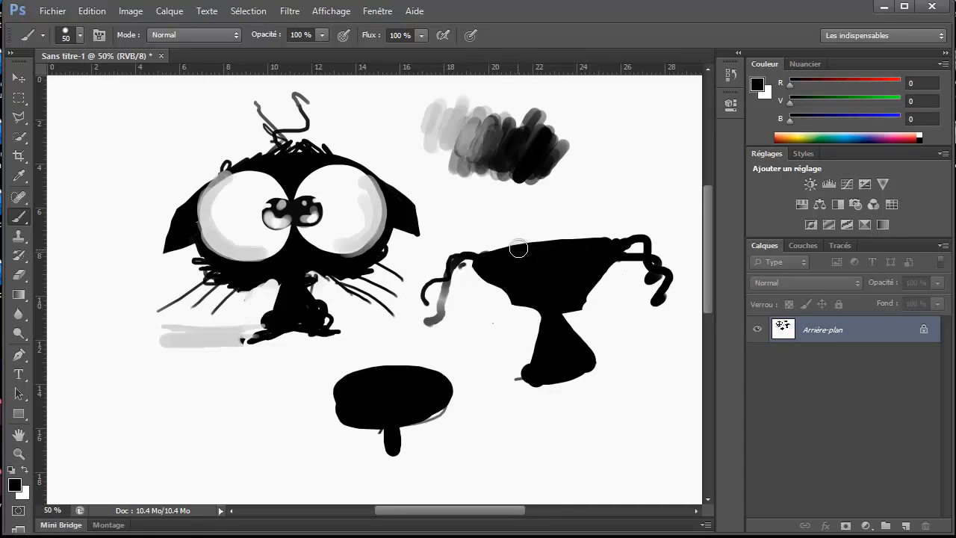
{"action": "left_click", "coordinate": [500, 227], "text": "alt"}
{"action": "key", "text": "]"}
{"action": "key", "text": "]"}
{"action": "left_click", "coordinate": [495, 256], "text": "alt"}
{"action": "mouse_move", "coordinate": [495, 256]}
{"action": "left_mouse_down"}
{"action": "mouse_move", "coordinate": [614, 238]}
{"action": "mouse_move", "coordinate": [571, 263]}
{"action": "mouse_move", "coordinate": [497, 272]}
{"action": "mouse_move", "coordinate": [578, 294]}
{"action": "mouse_move", "coordinate": [525, 301]}
{"action": "mouse_move", "coordinate": [608, 251]}
{"action": "mouse_move", "coordinate": [537, 289]}
{"action": "left_mouse_up"}
Paint a black stroke beside the triangular body, cover it in off-white and trim the body to a narrow column with a 60 px brush.
{"action": "left_click", "coordinate": [624, 333], "text": "alt"}
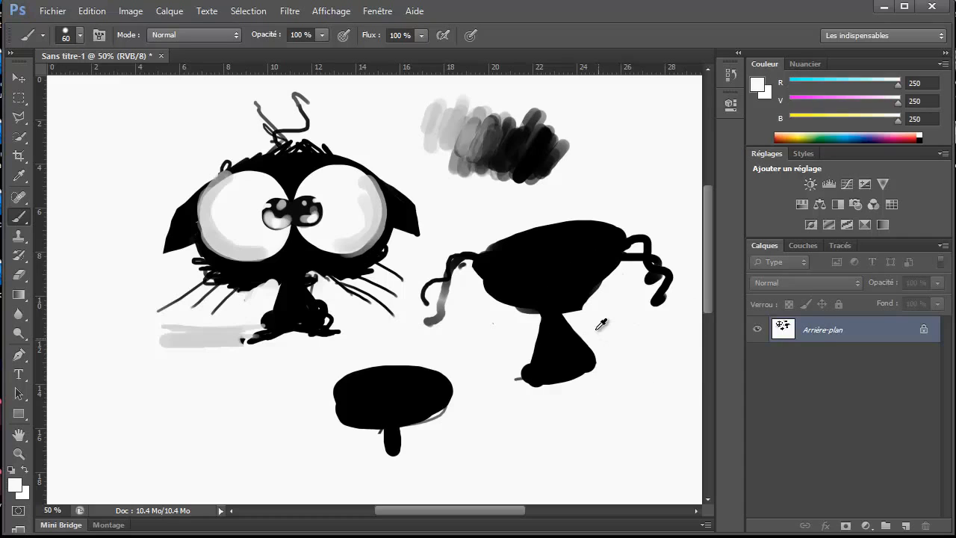
{"action": "left_click", "coordinate": [583, 341], "text": "alt"}
{"action": "left_click_drag", "start_coordinate": [596, 327], "coordinate": [615, 374]}
{"action": "left_click", "coordinate": [614, 316], "text": "alt"}
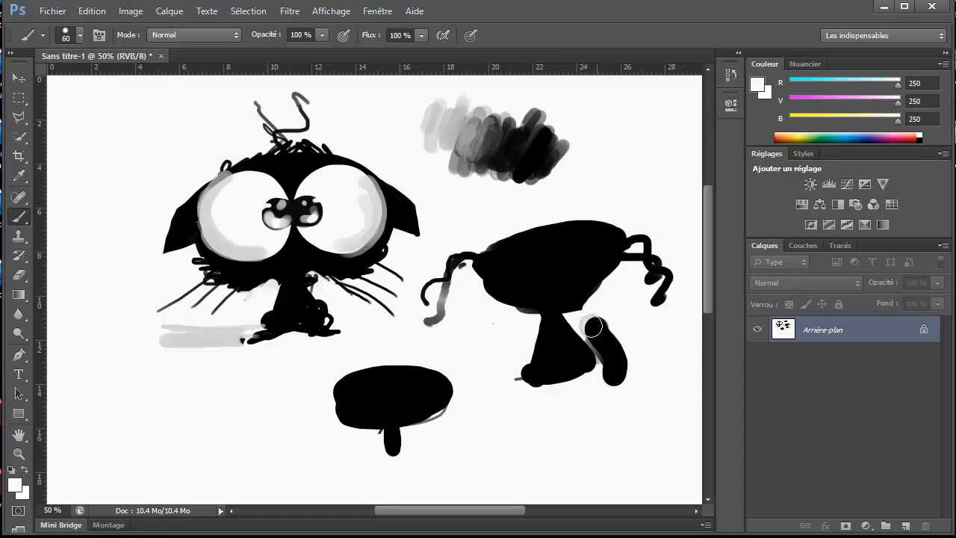
{"action": "mouse_move", "coordinate": [593, 327]}
{"action": "left_mouse_down"}
{"action": "mouse_move", "coordinate": [600, 345]}
{"action": "mouse_move", "coordinate": [578, 331]}
{"action": "mouse_move", "coordinate": [604, 395]}
{"action": "mouse_move", "coordinate": [572, 392]}
{"action": "mouse_move", "coordinate": [527, 338]}
{"action": "left_mouse_up"}
{"action": "left_click", "coordinate": [619, 309], "text": "alt"}
{"action": "key", "text": "bracketright"}
Cut an off-white notch into the lower end of the narrow body with a 45 px brush to separate two legs.
{"action": "left_click", "coordinate": [564, 365], "text": "alt"}
{"action": "key", "text": "bracketleft"}
{"action": "key", "text": "bracketleft"}
{"action": "key", "text": "bracketleft"}
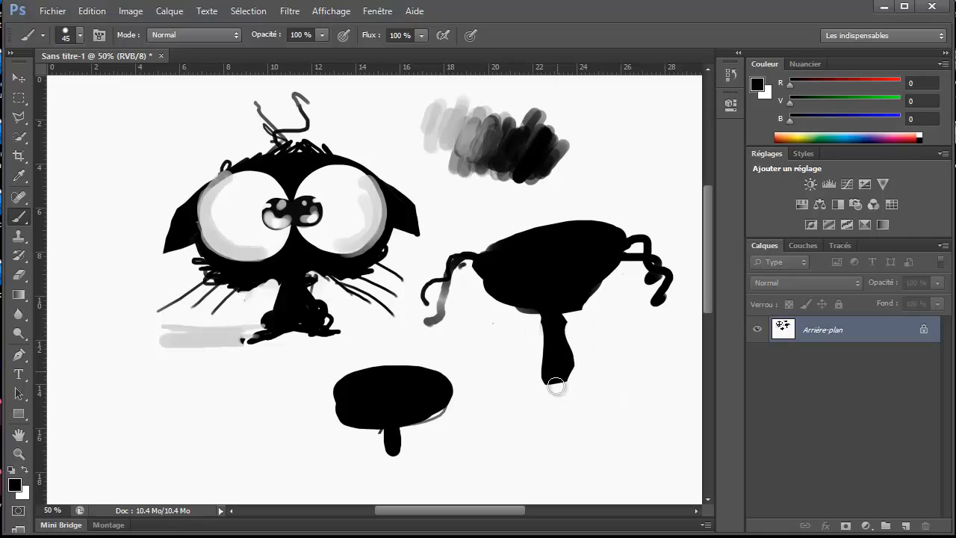
{"action": "left_click_drag", "start_coordinate": [556, 385], "coordinate": [555, 393]}
{"action": "left_click", "coordinate": [560, 408], "text": "alt"}
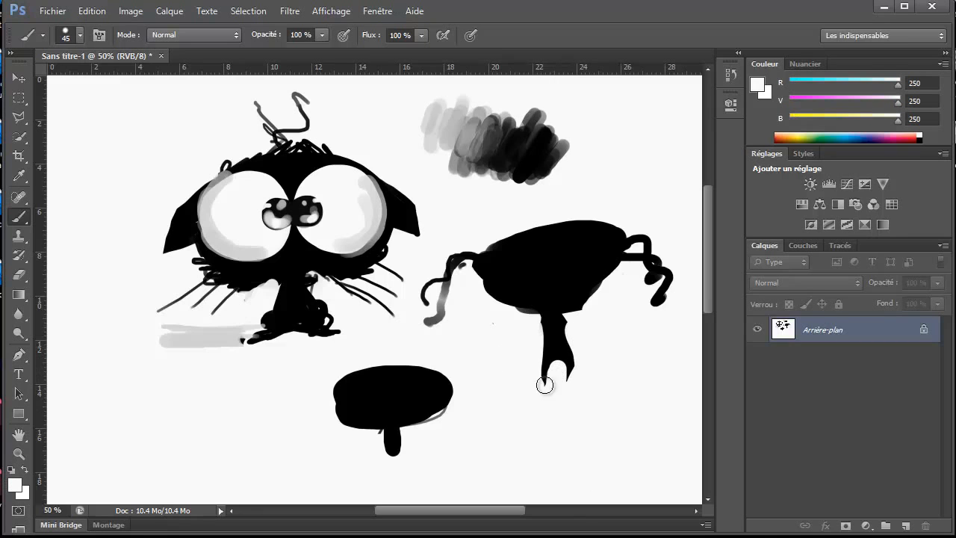
Sample black, thicken the two legs and paint a horizontal foot under each, finishing with a 20 px brush.
{"action": "left_click", "coordinate": [552, 326], "text": "alt"}
{"action": "key", "text": "bracketleft"}
{"action": "mouse_move", "coordinate": [539, 315]}
{"action": "left_mouse_down"}
{"action": "mouse_move", "coordinate": [547, 370]}
{"action": "mouse_move", "coordinate": [542, 315]}
{"action": "mouse_move", "coordinate": [531, 364]}
{"action": "mouse_move", "coordinate": [548, 386]}
{"action": "mouse_move", "coordinate": [546, 362]}
{"action": "mouse_move", "coordinate": [552, 375]}
{"action": "mouse_move", "coordinate": [593, 377]}
{"action": "left_mouse_up"}
{"action": "key", "text": "bracketleft"}
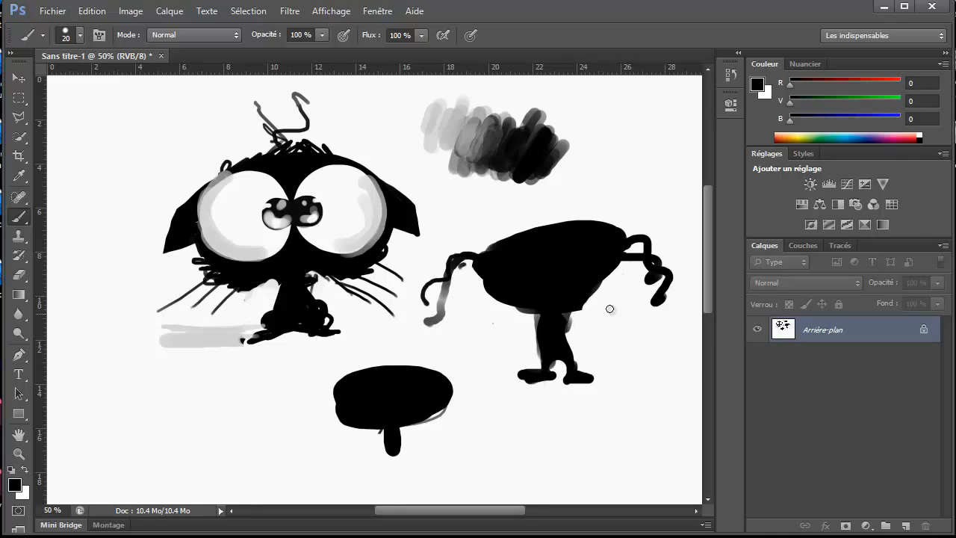
Switch to off-white and paint two large round eyes on the second creature's head with a 90 px brush.
{"action": "key", "text": "x"}
{"action": "key", "text": "bracketright"}
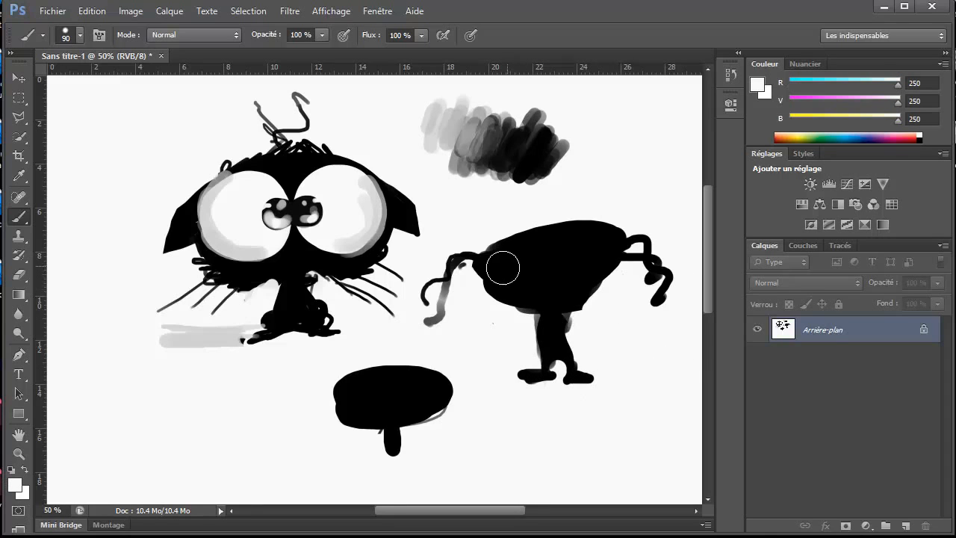
{"action": "left_click_drag", "start_coordinate": [502, 267], "coordinate": [523, 278]}
{"action": "mouse_move", "coordinate": [587, 256]}
{"action": "left_mouse_down"}
{"action": "mouse_move", "coordinate": [580, 262]}
{"action": "mouse_move", "coordinate": [590, 261]}
{"action": "left_mouse_up"}
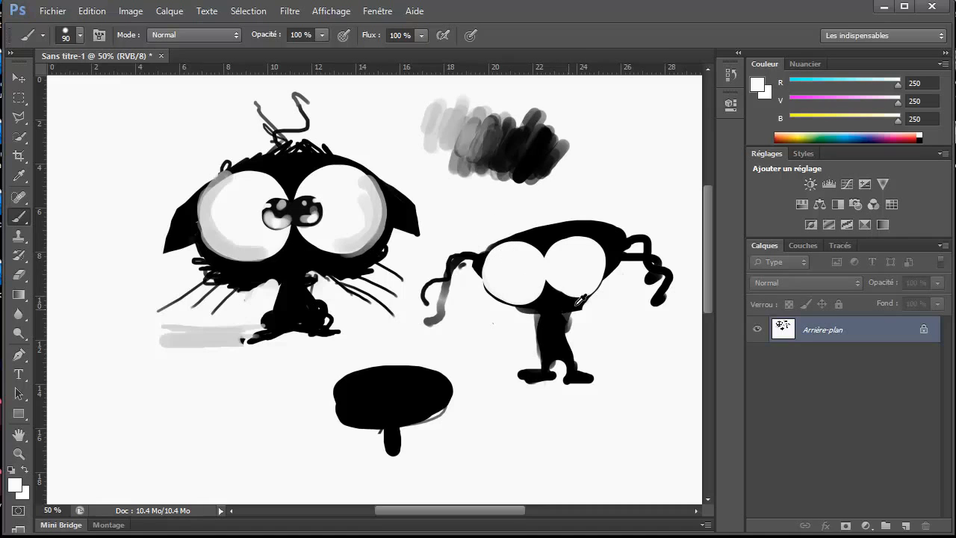
Remove the feet and trim the second creature's lower right face and body in off-white with a 30 px brush.
{"action": "key", "text": "bracketleft"}
{"action": "key", "text": "bracketleft"}
{"action": "key", "text": "bracketleft"}
{"action": "key", "text": "bracketleft"}
{"action": "key", "text": "bracketleft"}
{"action": "mouse_move", "coordinate": [590, 302]}
{"action": "left_mouse_down"}
{"action": "mouse_move", "coordinate": [560, 379]}
{"action": "mouse_move", "coordinate": [575, 375]}
{"action": "mouse_move", "coordinate": [577, 355]}
{"action": "mouse_move", "coordinate": [554, 378]}
{"action": "mouse_move", "coordinate": [511, 354]}
{"action": "mouse_move", "coordinate": [532, 367]}
{"action": "left_mouse_up"}
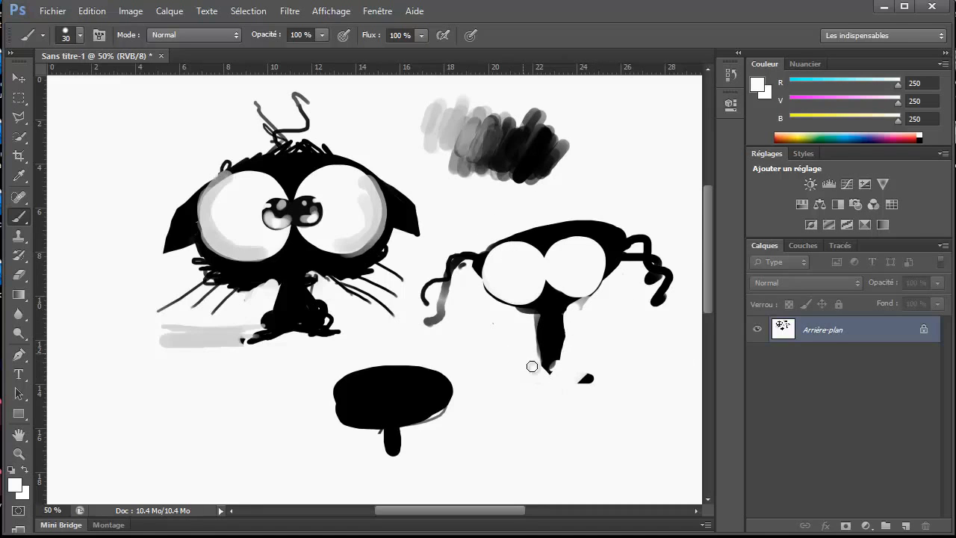
Sample black, paint small feet at the body's base with a 9 px brush and thicken the outline around the left eye.
{"action": "left_click", "coordinate": [554, 334], "text": "alt"}
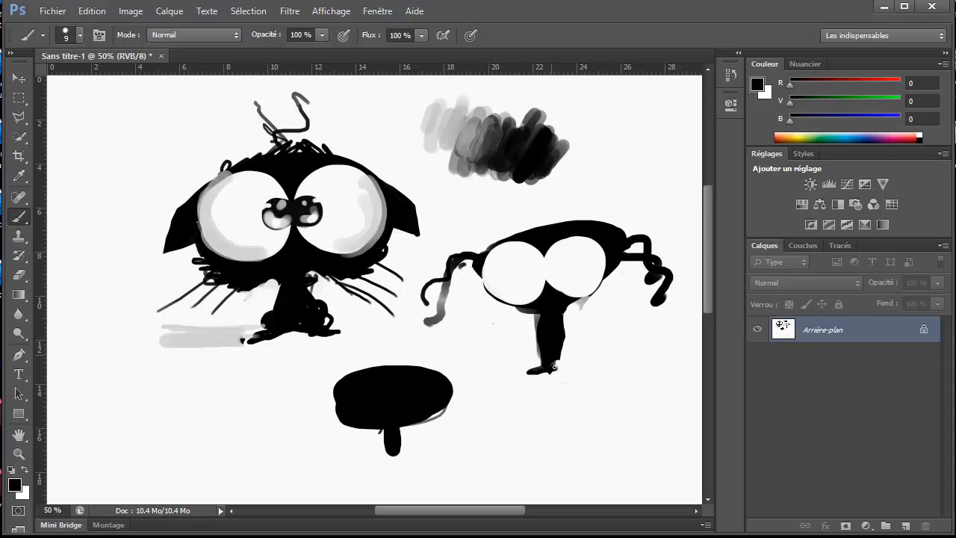
{"action": "left_click", "coordinate": [568, 303], "text": "alt"}
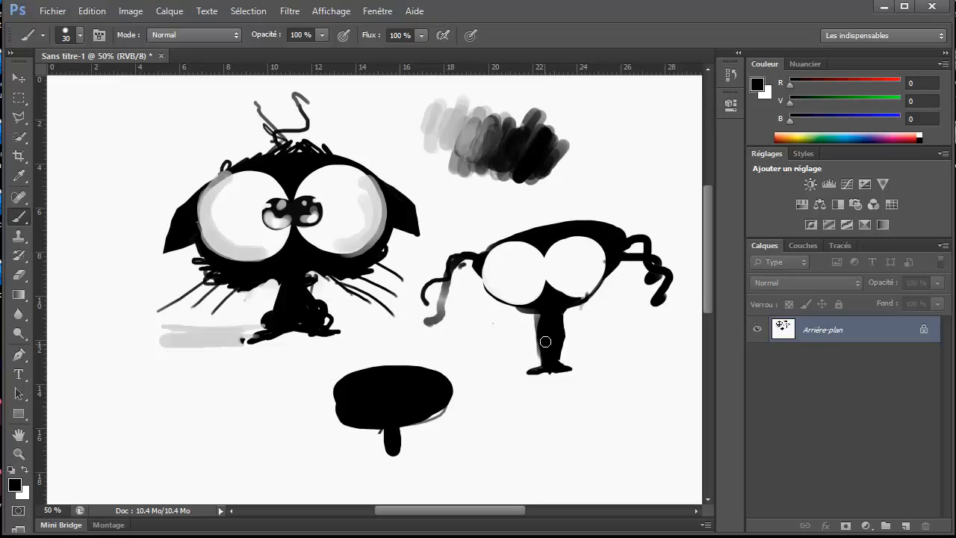
{"action": "key", "text": "bracketleft"}
{"action": "key", "text": "bracketleft"}
{"action": "key", "text": "bracketleft"}
{"action": "mouse_move", "coordinate": [478, 270]}
{"action": "left_mouse_down"}
{"action": "mouse_move", "coordinate": [538, 305]}
{"action": "mouse_move", "coordinate": [481, 268]}
{"action": "mouse_move", "coordinate": [540, 239]}
{"action": "mouse_move", "coordinate": [568, 265]}
{"action": "mouse_move", "coordinate": [512, 292]}
{"action": "left_mouse_up"}
Sample black and paint the pupils on the inner sides of the second creature's two eyes.
{"action": "left_click", "coordinate": [530, 264], "text": "alt"}
{"action": "key", "text": "bracketright"}
{"action": "left_click", "coordinate": [555, 236], "text": "alt"}
{"action": "mouse_move", "coordinate": [523, 258]}
{"action": "left_mouse_down"}
{"action": "mouse_move", "coordinate": [536, 275]}
{"action": "mouse_move", "coordinate": [571, 263]}
{"action": "left_mouse_up"}
Sample off-white and paint soft grey reflections and small bright highlights in both pupils, finishing with a 30 px brush.
{"action": "left_click", "coordinate": [627, 320], "text": "alt"}
{"action": "key", "text": "bracketleft"}
{"action": "mouse_move", "coordinate": [523, 291]}
{"action": "left_mouse_down"}
{"action": "mouse_move", "coordinate": [522, 269]}
{"action": "mouse_move", "coordinate": [552, 269]}
{"action": "left_mouse_up"}
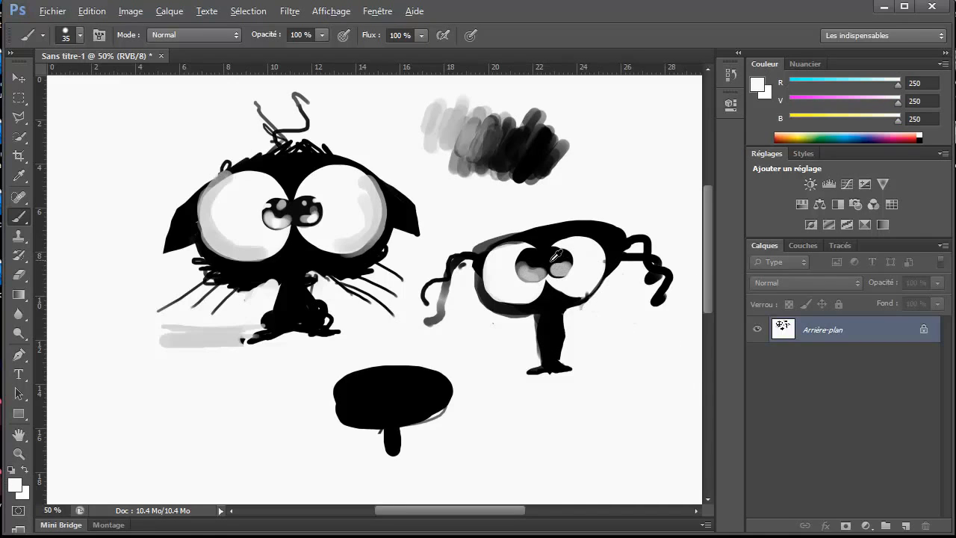
{"action": "key", "text": "bracketleft"}
{"action": "left_click", "coordinate": [538, 257]}
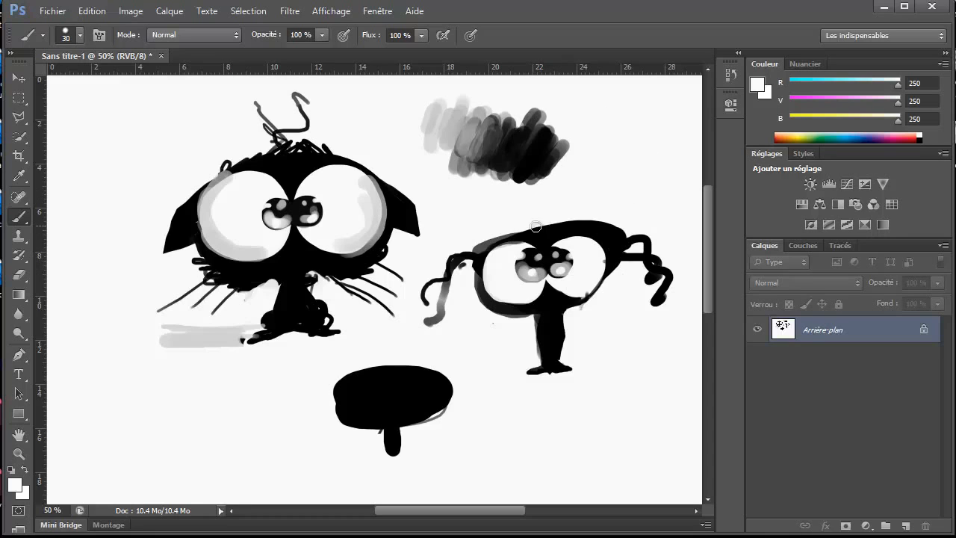
Trim the head's top edge in off-white, then reinforce its right outline in black and add looping zigzag curls on that side.
{"action": "mouse_move", "coordinate": [539, 225]}
{"action": "left_mouse_down"}
{"action": "mouse_move", "coordinate": [620, 220]}
{"action": "mouse_move", "coordinate": [556, 223]}
{"action": "mouse_move", "coordinate": [613, 224]}
{"action": "mouse_move", "coordinate": [625, 252]}
{"action": "left_mouse_up"}
{"action": "left_click", "coordinate": [615, 244], "text": "alt"}
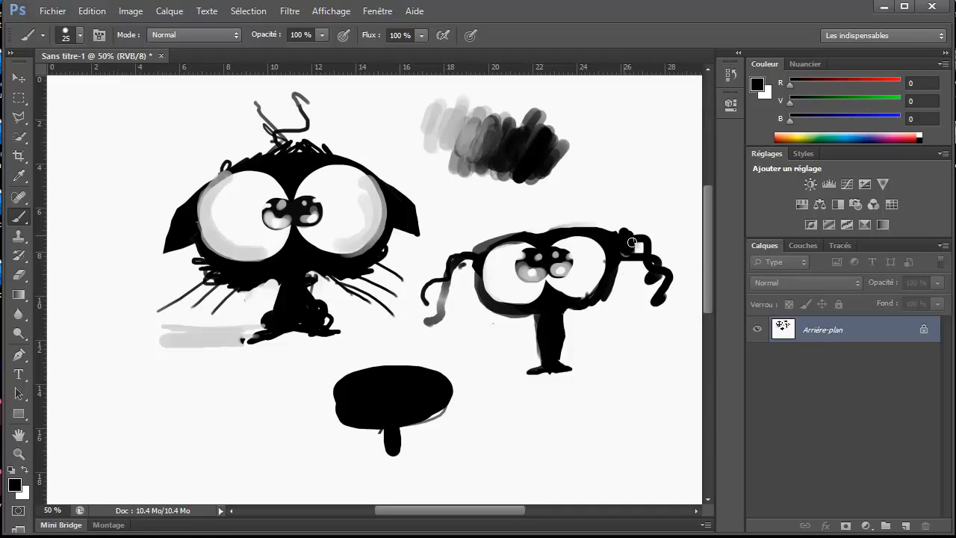
{"action": "key", "text": "bracketleft"}
{"action": "mouse_move", "coordinate": [632, 243]}
{"action": "left_mouse_down"}
{"action": "mouse_move", "coordinate": [673, 268]}
{"action": "mouse_move", "coordinate": [657, 239]}
{"action": "mouse_move", "coordinate": [643, 308]}
{"action": "mouse_move", "coordinate": [665, 306]}
{"action": "mouse_move", "coordinate": [661, 336]}
{"action": "left_mouse_up"}
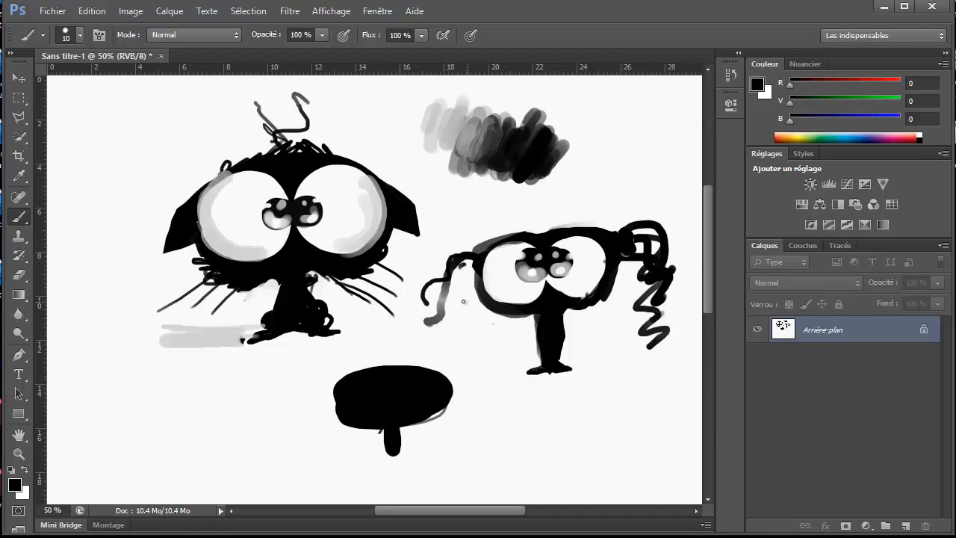
Draw black curls on the head's left side and a small coiled tuft on top, and clean the area beneath the left eye.
{"action": "left_click_drag", "start_coordinate": [446, 245], "coordinate": [452, 295]}
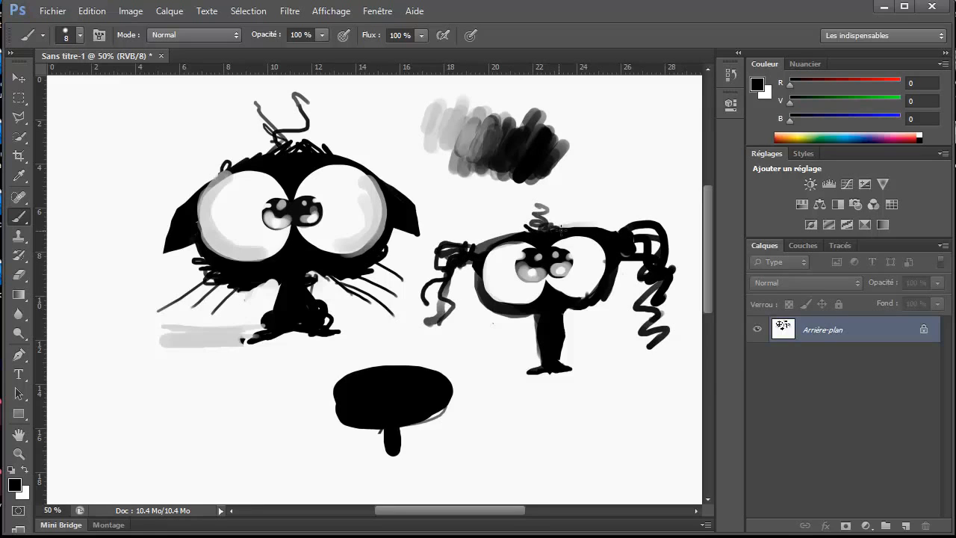
{"action": "left_click", "coordinate": [491, 299], "text": "alt"}
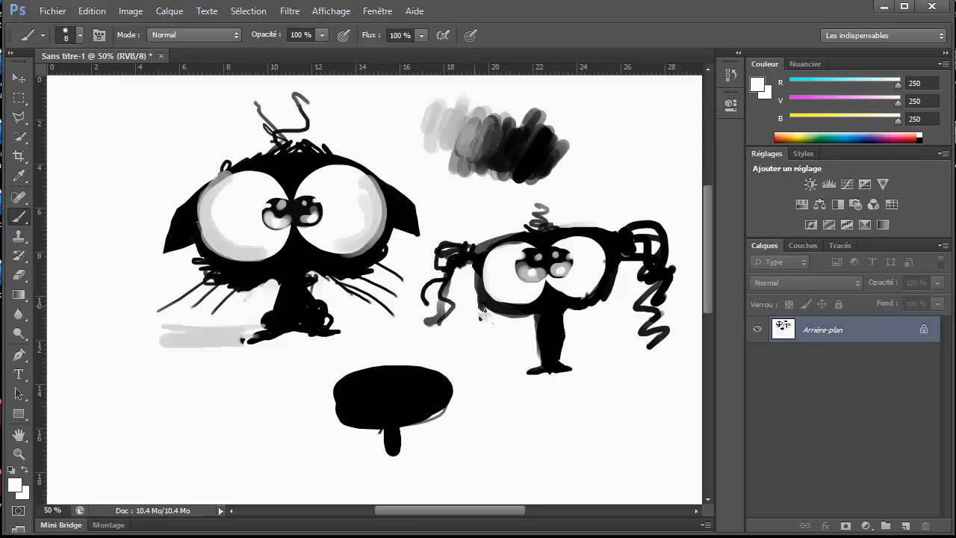
{"action": "left_click", "coordinate": [557, 321], "text": "alt"}
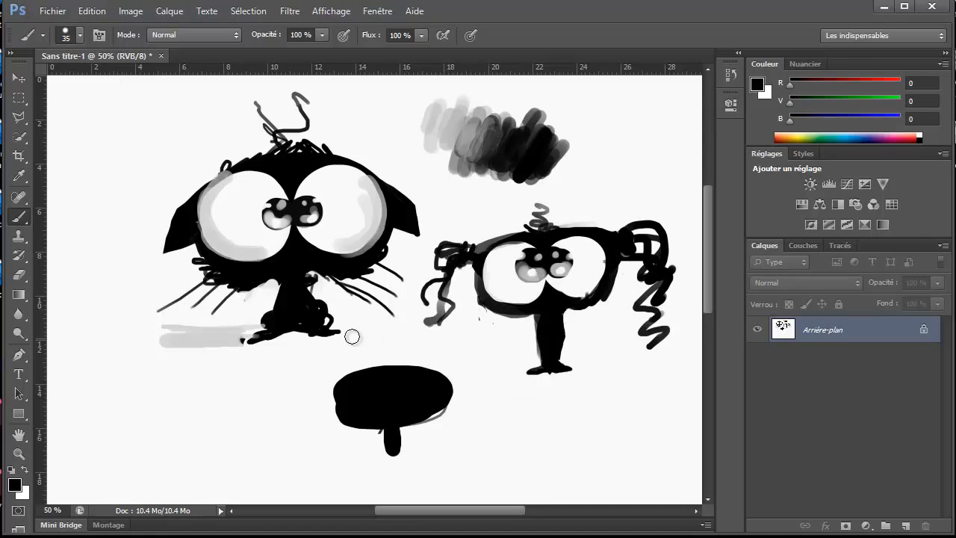
Sample off-white, enlarge the brush and cover the black oval and its stem completely.
{"action": "left_click", "coordinate": [457, 368], "text": "alt"}
{"action": "key", "text": "]"}
{"action": "key", "text": "]"}
{"action": "key", "text": "]"}
{"action": "key", "text": "]"}
{"action": "key", "text": "]"}
{"action": "key", "text": "]"}
{"action": "mouse_move", "coordinate": [431, 365]}
{"action": "left_mouse_down"}
{"action": "mouse_move", "coordinate": [364, 443]}
{"action": "mouse_move", "coordinate": [358, 375]}
{"action": "left_mouse_up"}
Sample black and paint a large rounded body blob over the thin body beneath the second creature's eyes.
{"action": "left_click", "coordinate": [552, 313], "text": "alt"}
{"action": "key", "text": "["}
{"action": "mouse_move", "coordinate": [532, 326]}
{"action": "left_mouse_down"}
{"action": "mouse_move", "coordinate": [529, 361]}
{"action": "mouse_move", "coordinate": [560, 319]}
{"action": "mouse_move", "coordinate": [576, 356]}
{"action": "mouse_move", "coordinate": [563, 331]}
{"action": "left_mouse_up"}
Sample off-white and carve the body blob into a flat-bottomed shape that widens downwards with a 45 px brush.
{"action": "key", "text": "["}
{"action": "key", "text": "["}
{"action": "left_click", "coordinate": [500, 339], "text": "alt"}
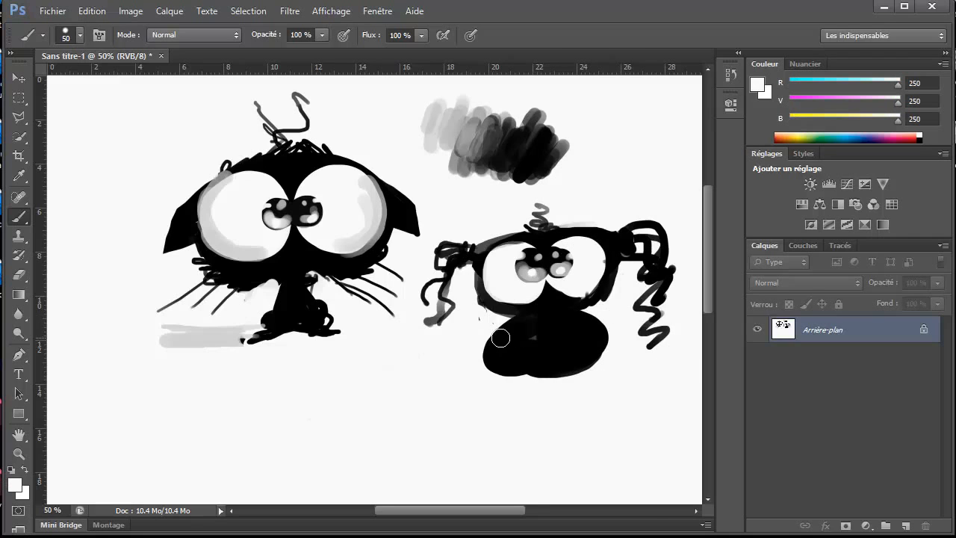
{"action": "key", "text": "["}
{"action": "mouse_move", "coordinate": [500, 339]}
{"action": "left_mouse_down"}
{"action": "mouse_move", "coordinate": [476, 356]}
{"action": "mouse_move", "coordinate": [561, 372]}
{"action": "mouse_move", "coordinate": [541, 375]}
{"action": "mouse_move", "coordinate": [607, 331]}
{"action": "mouse_move", "coordinate": [603, 314]}
{"action": "mouse_move", "coordinate": [587, 317]}
{"action": "mouse_move", "coordinate": [595, 349]}
{"action": "left_mouse_up"}
Reshape the second creature's body into a rounded bowl that narrows towards the base, alternating sampled black and off-white.
{"action": "left_click", "coordinate": [519, 342], "text": "alt"}
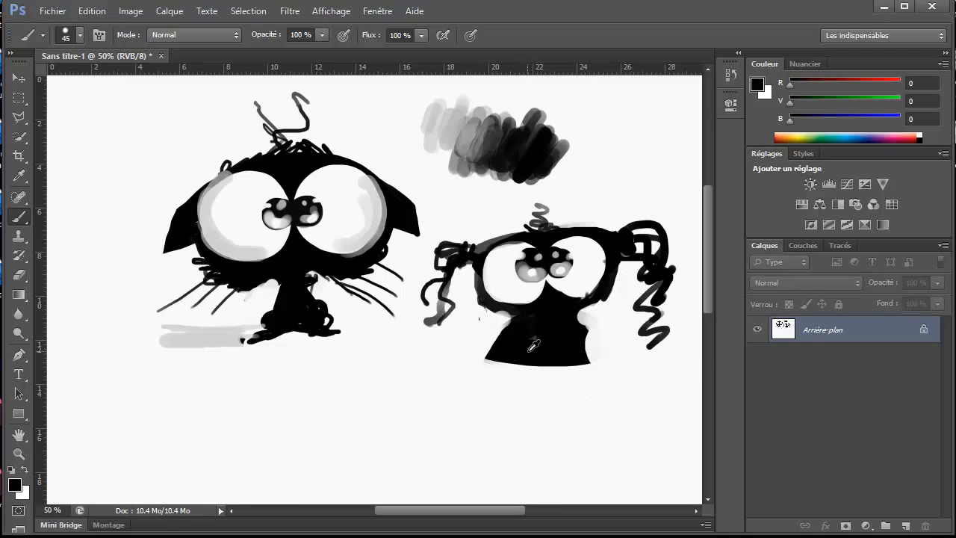
{"action": "mouse_move", "coordinate": [493, 324]}
{"action": "left_mouse_down"}
{"action": "mouse_move", "coordinate": [572, 311]}
{"action": "mouse_move", "coordinate": [592, 317]}
{"action": "mouse_move", "coordinate": [514, 348]}
{"action": "mouse_move", "coordinate": [522, 368]}
{"action": "mouse_move", "coordinate": [512, 362]}
{"action": "mouse_move", "coordinate": [582, 359]}
{"action": "left_mouse_up"}
{"action": "left_click", "coordinate": [459, 354], "text": "alt"}
{"action": "left_click", "coordinate": [546, 343], "text": "alt"}
Paint wide black feet beneath the rounded body and a slanted arm stroke on its left side with a 30 px brush.
{"action": "key", "text": "bracketleft"}
{"action": "key", "text": "bracketleft"}
{"action": "key", "text": "bracketleft"}
{"action": "left_click_drag", "start_coordinate": [490, 359], "coordinate": [593, 365]}
{"action": "left_click_drag", "start_coordinate": [467, 293], "coordinate": [498, 346]}
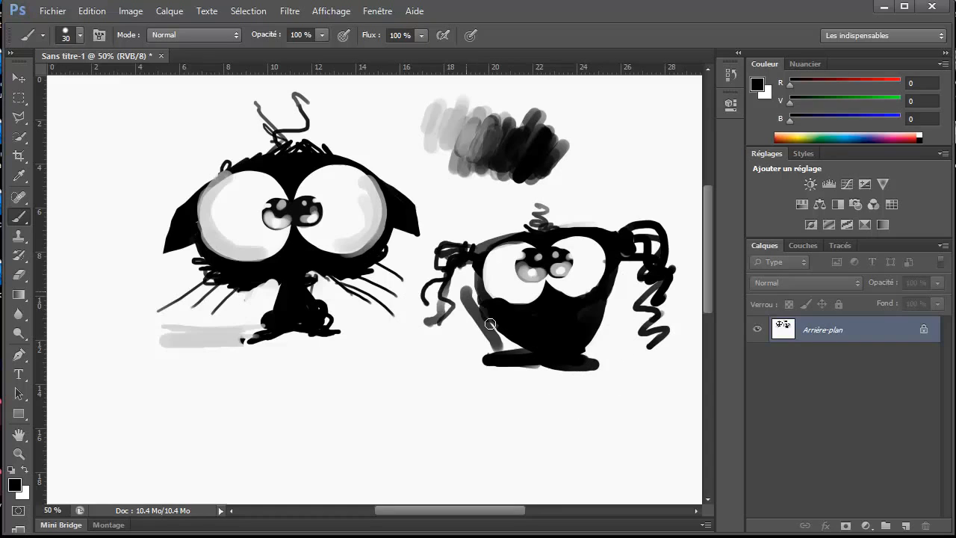
Sample off-white, cover the left arm stroke and trim the feet with a 35 px brush.
{"action": "left_click", "coordinate": [471, 281], "text": "alt"}
{"action": "key", "text": "bracketright"}
{"action": "mouse_move", "coordinate": [468, 293]}
{"action": "left_mouse_down"}
{"action": "mouse_move", "coordinate": [488, 337]}
{"action": "mouse_move", "coordinate": [512, 352]}
{"action": "mouse_move", "coordinate": [496, 372]}
{"action": "mouse_move", "coordinate": [610, 374]}
{"action": "left_mouse_up"}
{"action": "left_click", "coordinate": [459, 334], "text": "alt"}
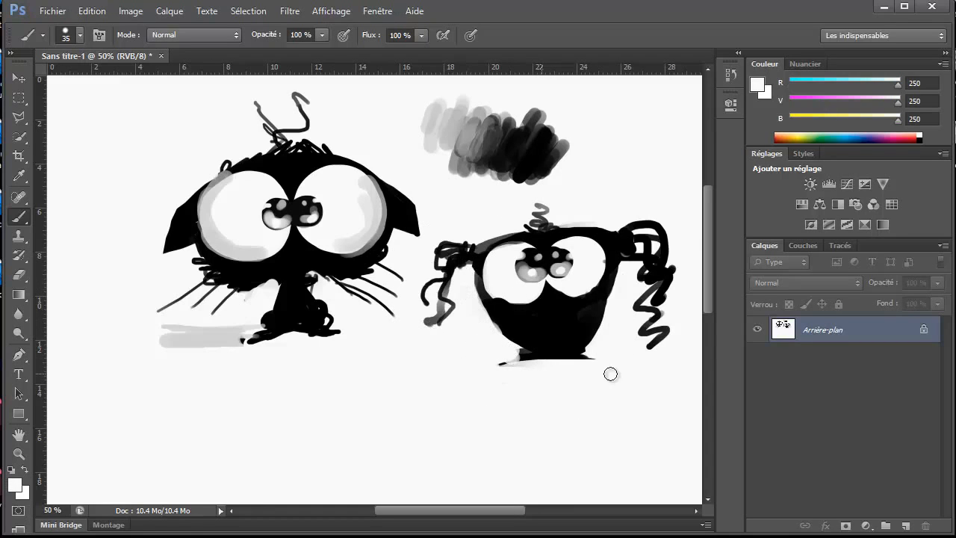
Erase the second creature's body and feet below the eyes by painting over them in off-white with a 60 px brush.
{"action": "left_click", "coordinate": [544, 339], "text": "alt"}
{"action": "key", "text": "bracketright"}
{"action": "left_click", "coordinate": [489, 344], "text": "alt"}
{"action": "key", "text": "bracketright"}
{"action": "key", "text": "bracketright"}
{"action": "mouse_move", "coordinate": [480, 321]}
{"action": "left_mouse_down"}
{"action": "mouse_move", "coordinate": [615, 318]}
{"action": "mouse_move", "coordinate": [503, 340]}
{"action": "left_mouse_up"}
{"action": "left_click", "coordinate": [573, 338], "text": "alt"}
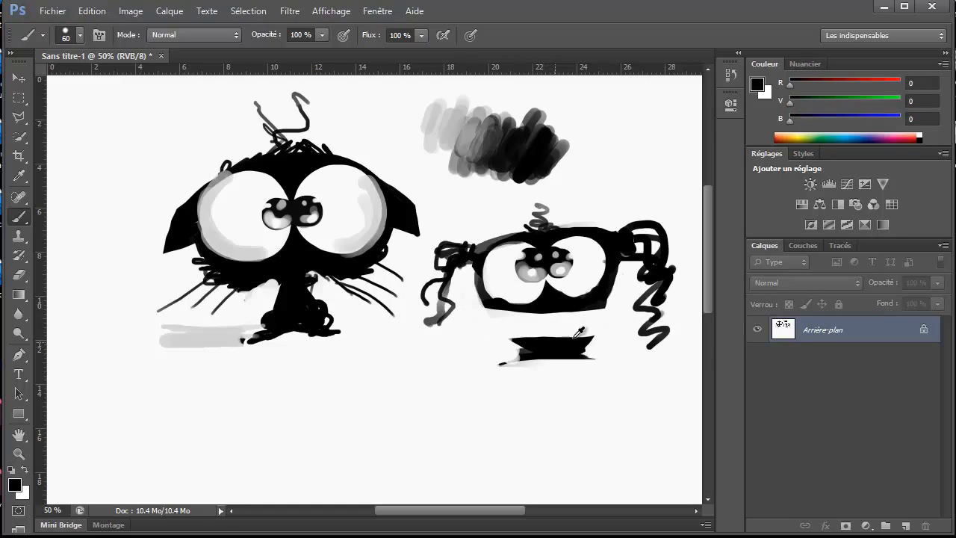
{"action": "left_click", "coordinate": [567, 327], "text": "alt"}
{"action": "left_click_drag", "start_coordinate": [563, 339], "coordinate": [591, 359]}
Sample black and paint two thin bent legs with flat feet beneath the second creature's body.
{"action": "left_click", "coordinate": [550, 304], "text": "alt"}
{"action": "key", "text": "bracketleft"}
{"action": "key", "text": "bracketleft"}
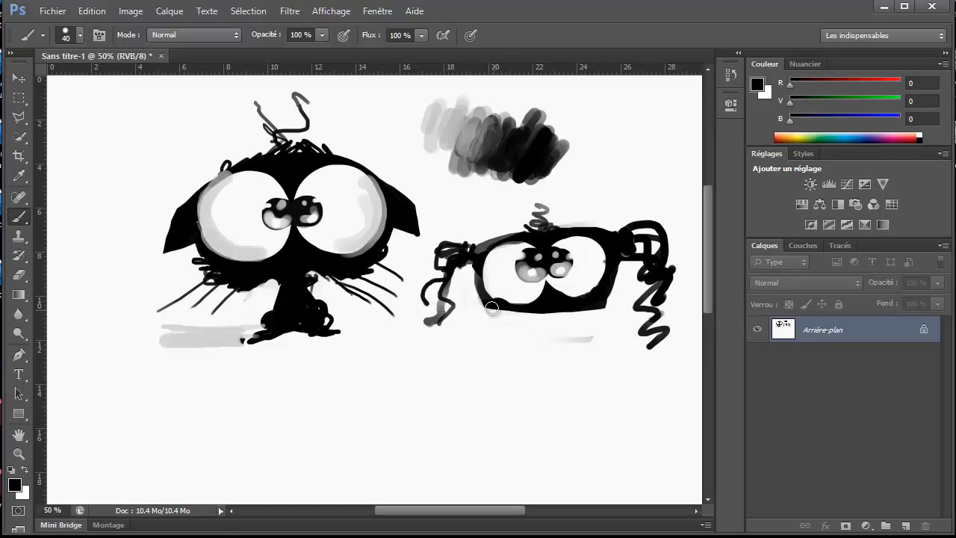
{"action": "mouse_move", "coordinate": [486, 311]}
{"action": "left_mouse_down"}
{"action": "mouse_move", "coordinate": [506, 357]}
{"action": "mouse_move", "coordinate": [474, 365]}
{"action": "left_mouse_up"}
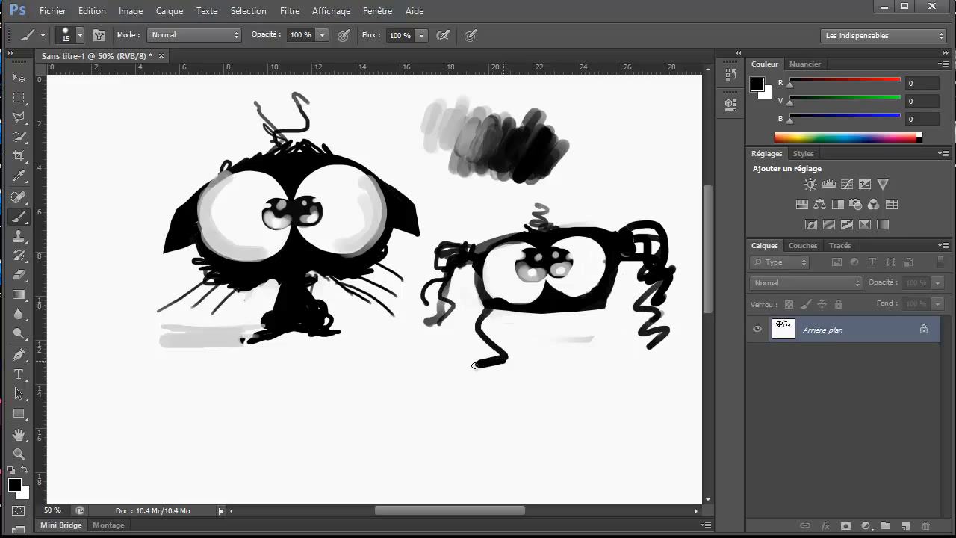
{"action": "left_click_drag", "start_coordinate": [619, 320], "coordinate": [577, 347]}
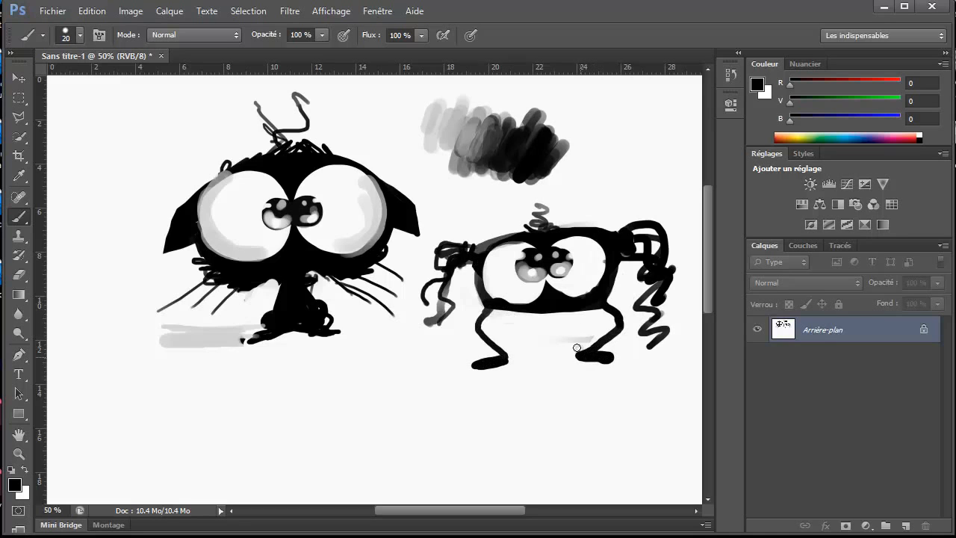
Thicken the lower edge of the second creature's body in black and touch up the left eye's lower edge in off-white with a 20 px brush.
{"action": "key", "text": "bracketright"}
{"action": "left_click_drag", "start_coordinate": [498, 307], "coordinate": [572, 314]}
{"action": "left_click_drag", "start_coordinate": [499, 312], "coordinate": [597, 311]}
{"action": "left_click", "coordinate": [509, 295], "text": "alt"}
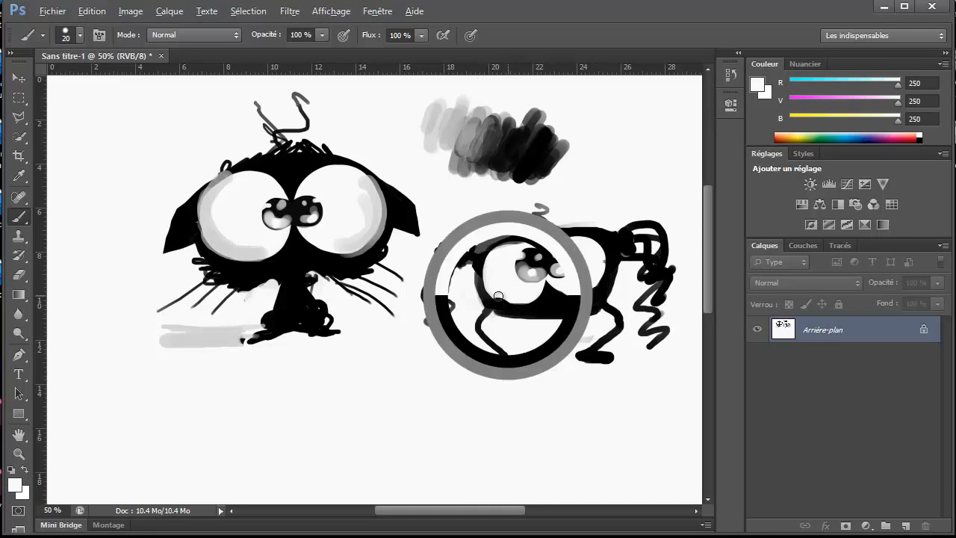
{"action": "left_click_drag", "start_coordinate": [495, 299], "coordinate": [521, 298]}
Sample the 189 grey from the swatch strokes and shade around the edges of the second creature's eyes.
{"action": "left_click", "coordinate": [452, 128], "text": "alt"}
{"action": "key", "text": "bracketleft"}
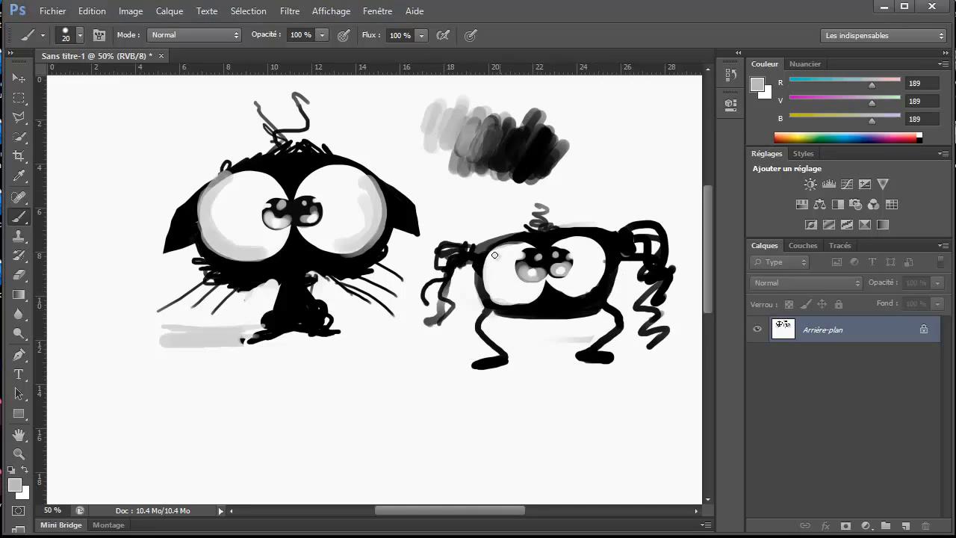
{"action": "mouse_move", "coordinate": [493, 290]}
{"action": "left_mouse_down"}
{"action": "mouse_move", "coordinate": [500, 255]}
{"action": "mouse_move", "coordinate": [508, 297]}
{"action": "mouse_move", "coordinate": [537, 300]}
{"action": "left_mouse_up"}
{"action": "left_click_drag", "start_coordinate": [526, 245], "coordinate": [495, 259]}
{"action": "mouse_move", "coordinate": [598, 254]}
{"action": "left_mouse_down"}
{"action": "mouse_move", "coordinate": [572, 299]}
{"action": "mouse_move", "coordinate": [554, 296]}
{"action": "left_mouse_up"}
Sample black and paint two large separate blobs side by side in the empty area below the creatures.
{"action": "key", "text": "ctrl+minus"}
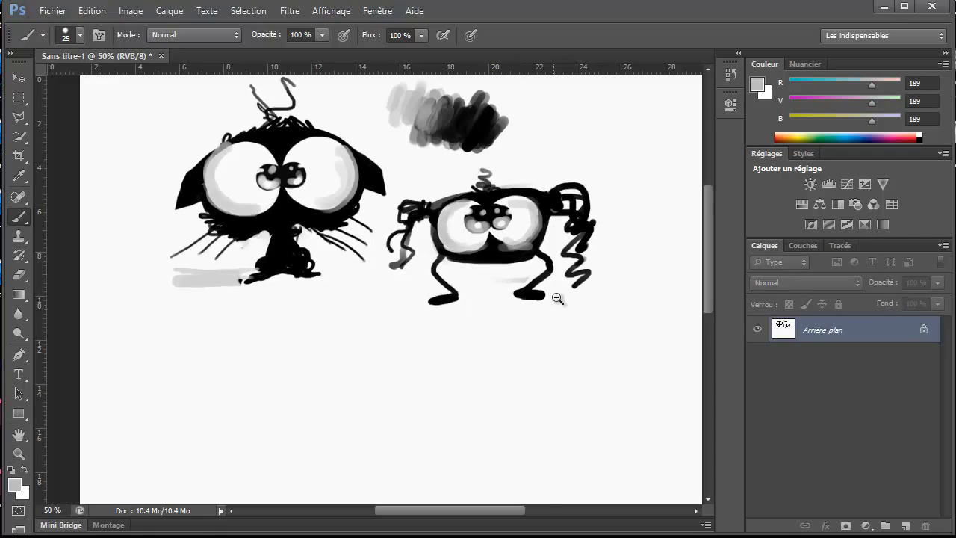
{"action": "left_click", "coordinate": [19, 453]}
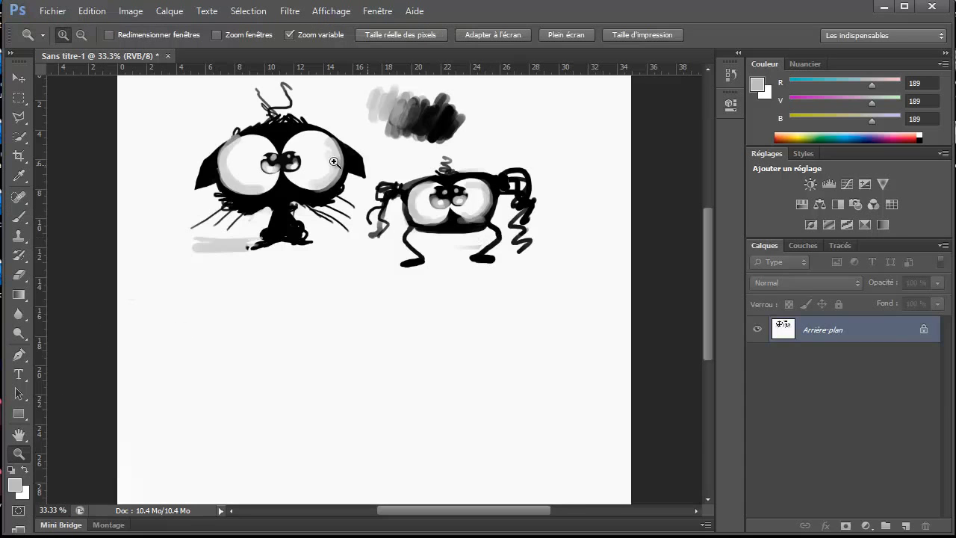
{"action": "mouse_move", "coordinate": [448, 254]}
{"action": "left_mouse_down"}
{"action": "mouse_move", "coordinate": [478, 258]}
{"action": "mouse_move", "coordinate": [241, 196]}
{"action": "mouse_move", "coordinate": [366, 197]}
{"action": "left_mouse_up"}
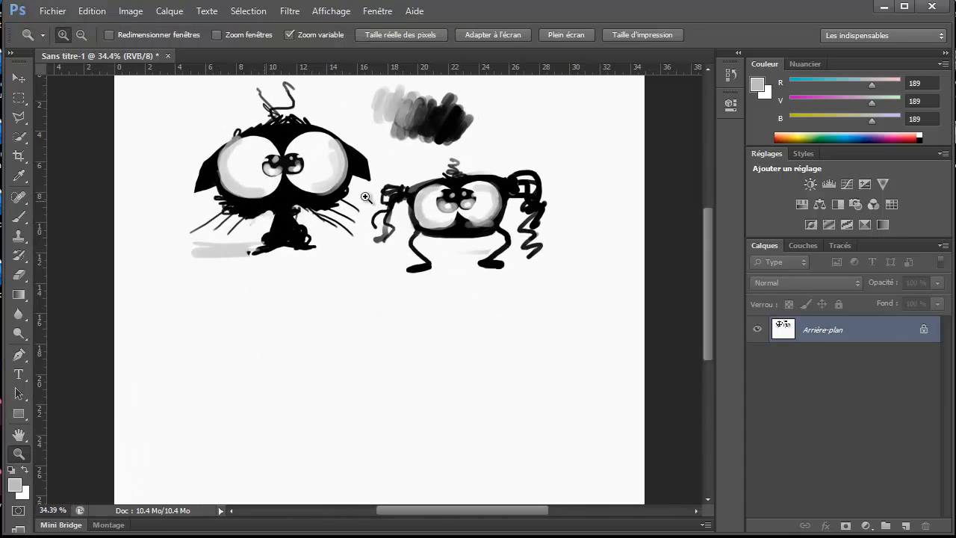
{"action": "left_click_drag", "start_coordinate": [494, 212], "coordinate": [478, 225]}
{"action": "key", "text": "b"}
{"action": "left_click", "coordinate": [447, 239], "text": "alt"}
{"action": "key", "text": "bracketleft"}
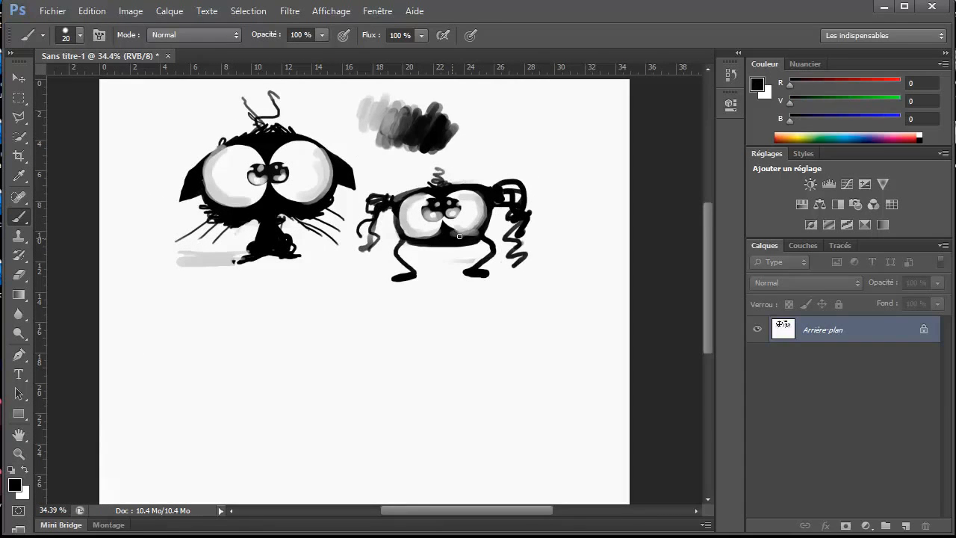
{"action": "scroll", "coordinate": [465, 298], "scroll_direction": "down", "scroll_amount": 3}
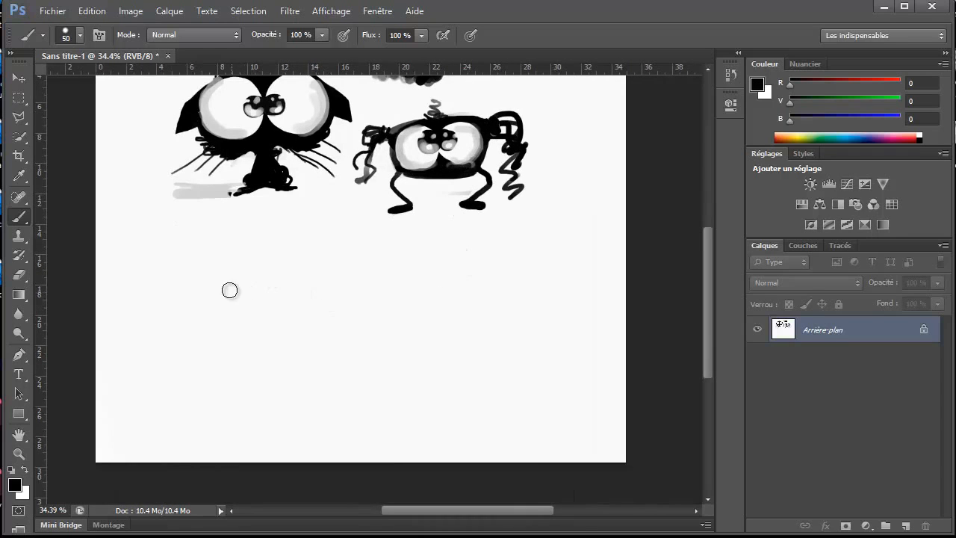
{"action": "key", "text": "bracketright"}
{"action": "key", "text": "bracketright"}
{"action": "key", "text": "bracketright"}
{"action": "key", "text": "bracketright"}
{"action": "key", "text": "bracketright"}
{"action": "key", "text": "bracketright"}
{"action": "mouse_move", "coordinate": [186, 299]}
{"action": "left_mouse_down"}
{"action": "mouse_move", "coordinate": [211, 316]}
{"action": "mouse_move", "coordinate": [253, 320]}
{"action": "mouse_move", "coordinate": [252, 336]}
{"action": "left_mouse_up"}
{"action": "key", "text": "bracketleft"}
{"action": "mouse_move", "coordinate": [373, 284]}
{"action": "left_mouse_down"}
{"action": "mouse_move", "coordinate": [388, 324]}
{"action": "mouse_move", "coordinate": [466, 299]}
{"action": "mouse_move", "coordinate": [486, 309]}
{"action": "left_mouse_up"}
Sample off-white and trim the left blob into a straight-edged block with a 100 px brush.
{"action": "left_click", "coordinate": [277, 253], "text": "alt"}
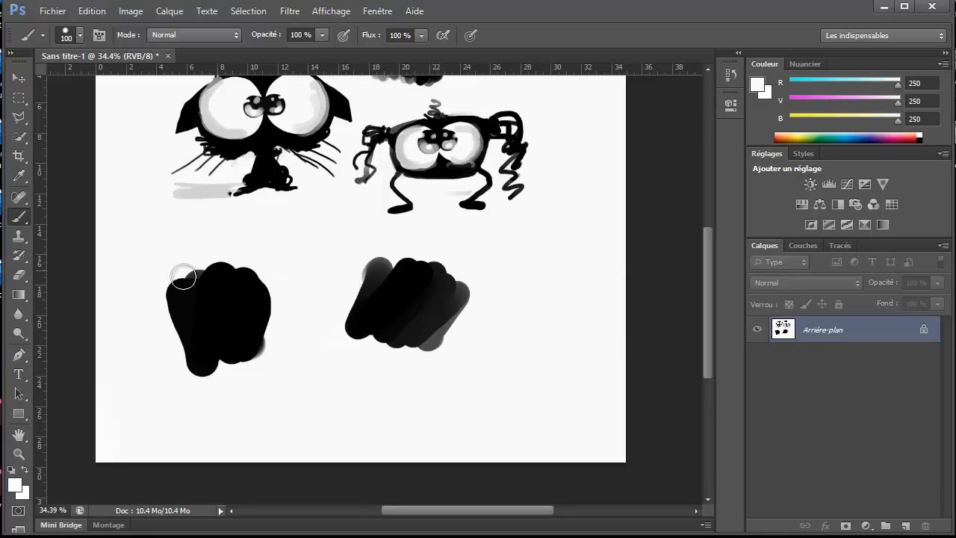
{"action": "mouse_move", "coordinate": [183, 277]}
{"action": "left_mouse_down"}
{"action": "mouse_move", "coordinate": [254, 276]}
{"action": "mouse_move", "coordinate": [171, 333]}
{"action": "mouse_move", "coordinate": [281, 354]}
{"action": "left_mouse_up"}
{"action": "left_click_drag", "start_coordinate": [254, 257], "coordinate": [269, 340]}
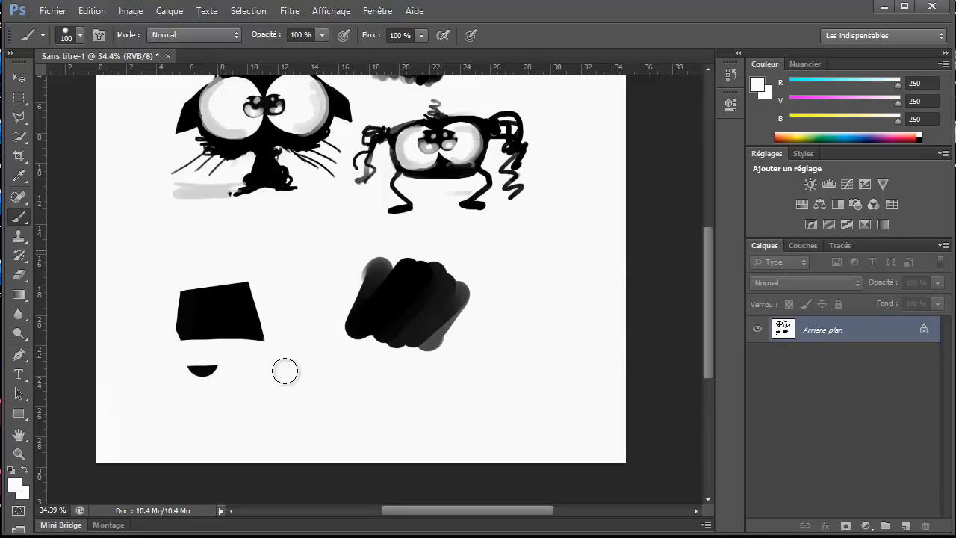
{"action": "left_click", "coordinate": [203, 369]}
Sample black and paint a short narrow body beneath the angular block with a 50 px brush.
{"action": "left_click", "coordinate": [222, 313], "text": "alt"}
{"action": "key", "text": "bracketleft"}
{"action": "key", "text": "bracketleft"}
{"action": "key", "text": "bracketleft"}
{"action": "key", "text": "bracketleft"}
{"action": "key", "text": "bracketleft"}
{"action": "key", "text": "bracketleft"}
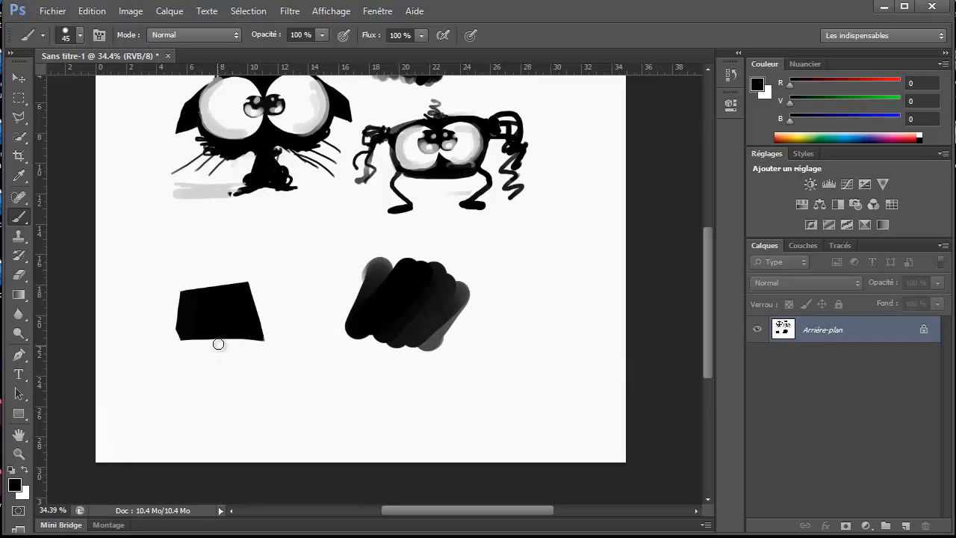
{"action": "key", "text": "bracketright"}
{"action": "mouse_move", "coordinate": [207, 344]}
{"action": "left_mouse_down"}
{"action": "mouse_move", "coordinate": [206, 373]}
{"action": "mouse_move", "coordinate": [230, 340]}
{"action": "left_mouse_up"}
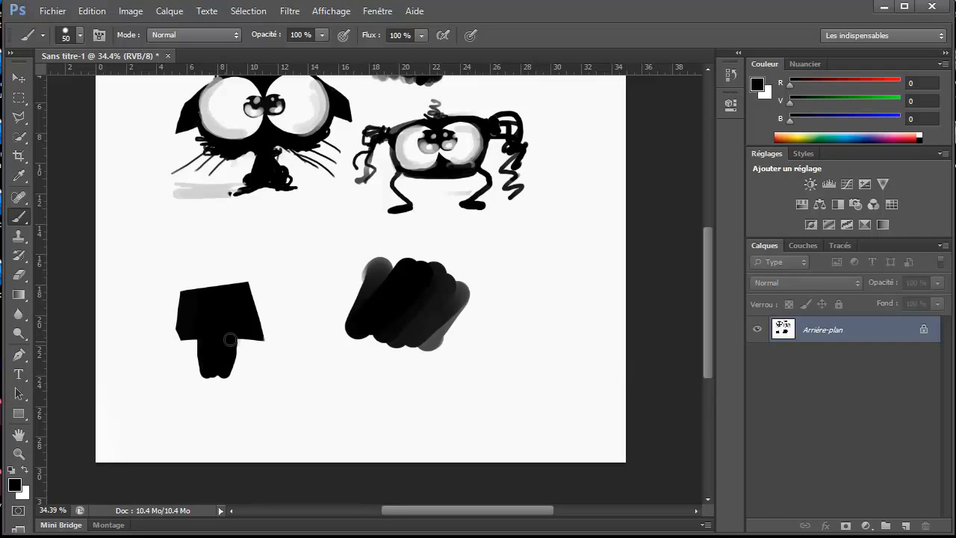
Build the right blob up into a large round head with a small rounded body beneath, using a 125 px black brush.
{"action": "key", "text": "bracketright"}
{"action": "key", "text": "bracketright"}
{"action": "key", "text": "bracketright"}
{"action": "mouse_move", "coordinate": [420, 268]}
{"action": "left_mouse_down"}
{"action": "mouse_move", "coordinate": [397, 337]}
{"action": "mouse_move", "coordinate": [430, 300]}
{"action": "left_mouse_up"}
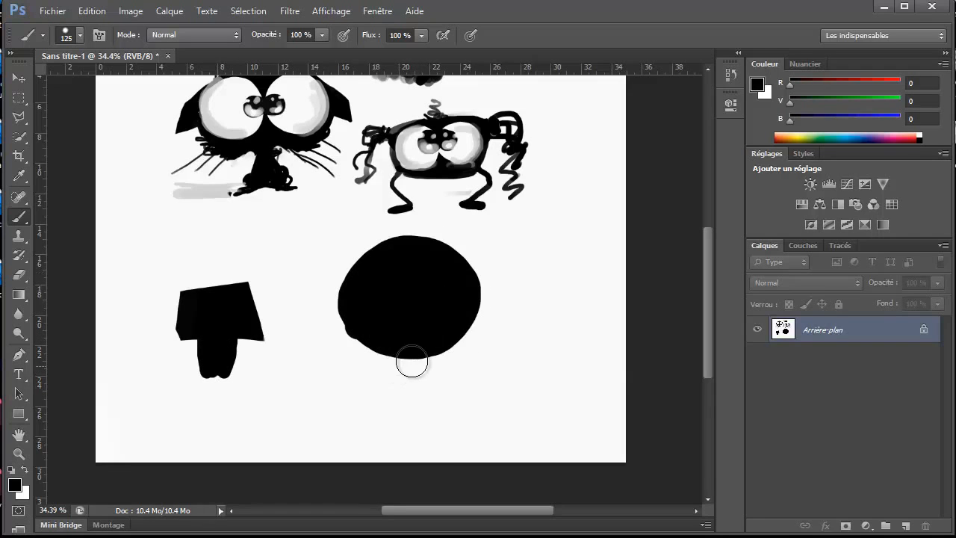
{"action": "left_click_drag", "start_coordinate": [411, 358], "coordinate": [405, 367]}
{"action": "scroll", "coordinate": [411, 356], "scroll_direction": "down", "scroll_amount": 1}
{"action": "left_click_drag", "start_coordinate": [412, 319], "coordinate": [424, 365]}
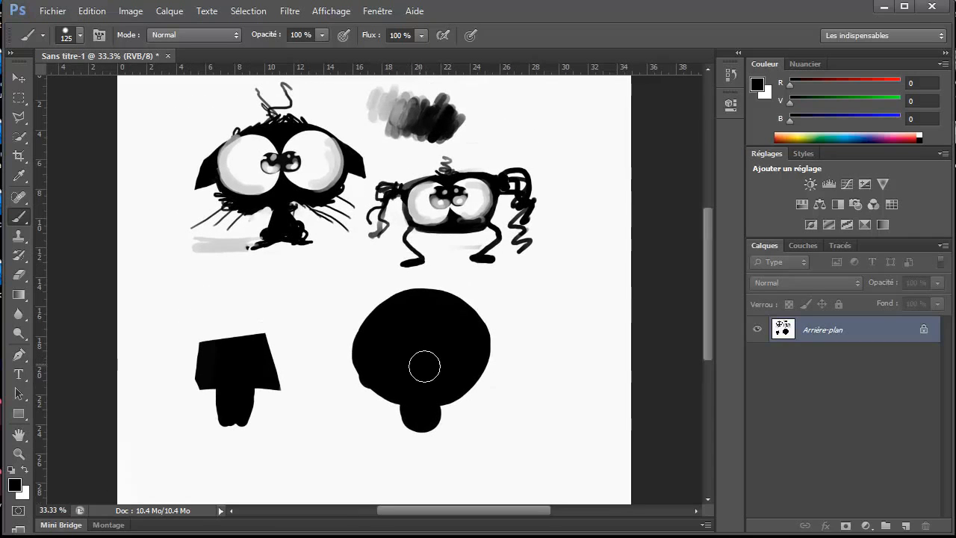
Paint a round black ear on each upper side of the large round head.
{"action": "key", "text": "bracketleft"}
{"action": "key", "text": "bracketleft"}
{"action": "key", "text": "bracketright"}
{"action": "key", "text": "bracketright"}
{"action": "left_click", "coordinate": [364, 310]}
{"action": "key", "text": "bracketright"}
{"action": "mouse_move", "coordinate": [475, 308]}
{"action": "left_mouse_down"}
{"action": "mouse_move", "coordinate": [470, 295]}
{"action": "mouse_move", "coordinate": [465, 304]}
{"action": "left_mouse_up"}
Paint thin whiskers on both sides of the round head and small feet under its body, using a 30 px brush for the feet.
{"action": "key", "text": "bracketleft"}
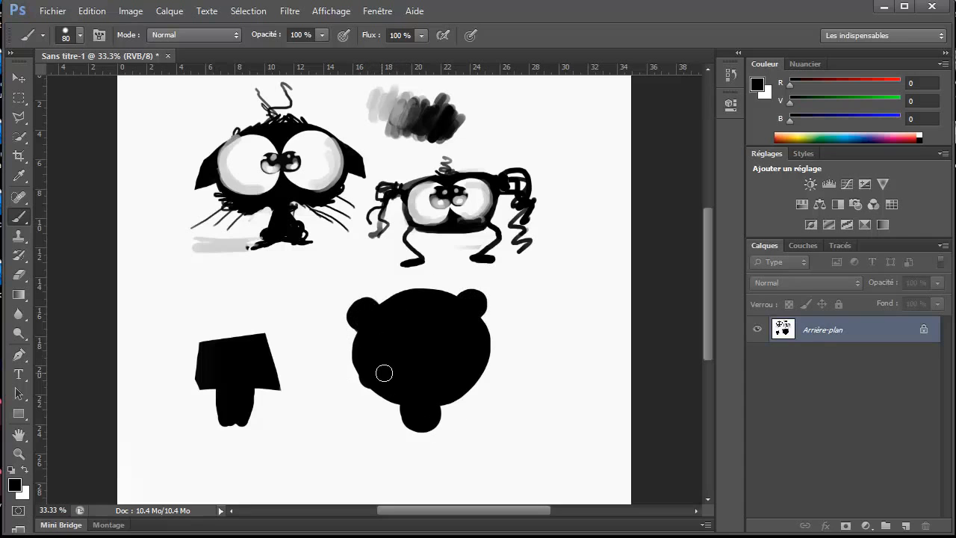
{"action": "key", "text": "bracketleft"}
{"action": "key", "text": "bracketleft"}
{"action": "key", "text": "bracketleft"}
{"action": "key", "text": "bracketleft"}
{"action": "left_click_drag", "start_coordinate": [331, 395], "coordinate": [379, 367]}
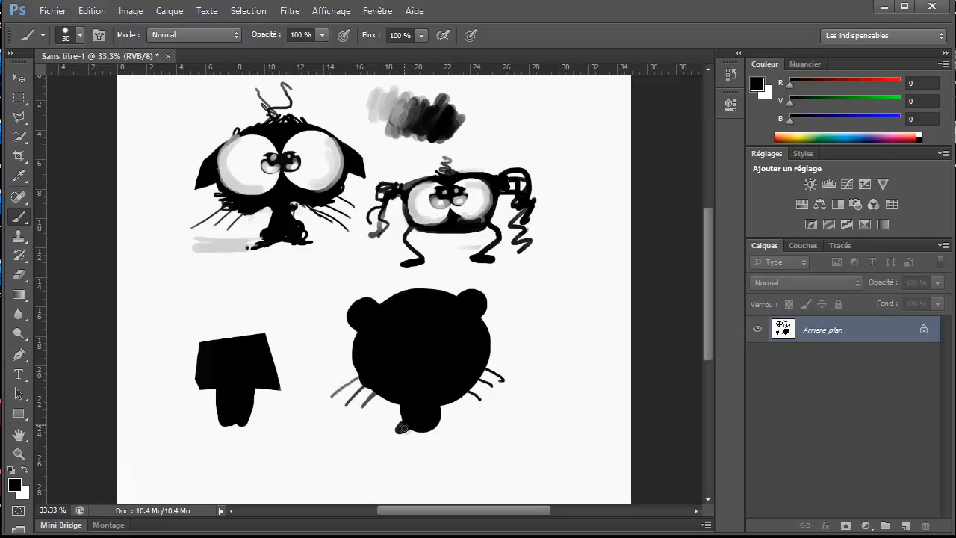
{"action": "mouse_move", "coordinate": [402, 428]}
{"action": "left_mouse_down"}
{"action": "mouse_move", "coordinate": [440, 433]}
{"action": "mouse_move", "coordinate": [435, 426]}
{"action": "left_mouse_up"}
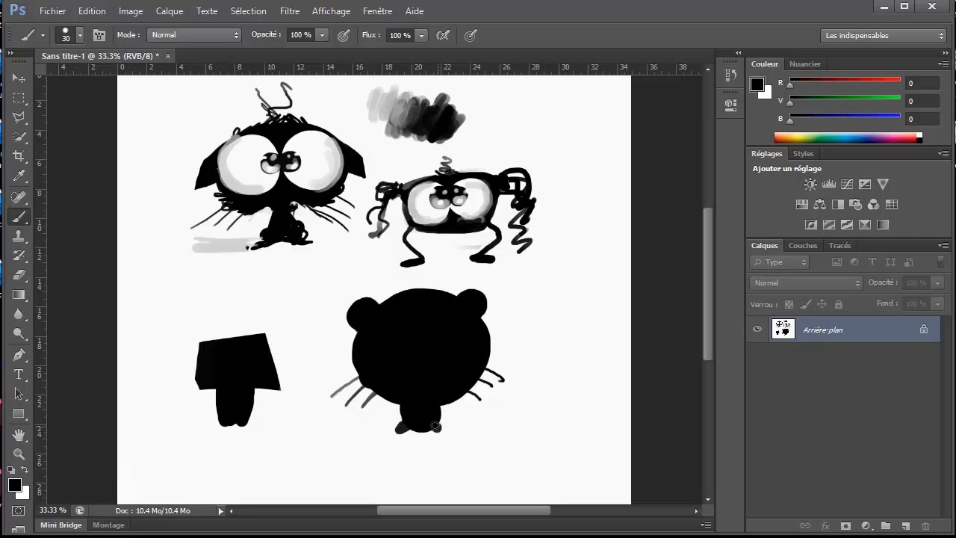
Sample off-white and paint two very large eyes on the round head, enlarging the brush to 300 px.
{"action": "left_click", "coordinate": [566, 301], "text": "alt"}
{"action": "key", "text": "bracketright"}
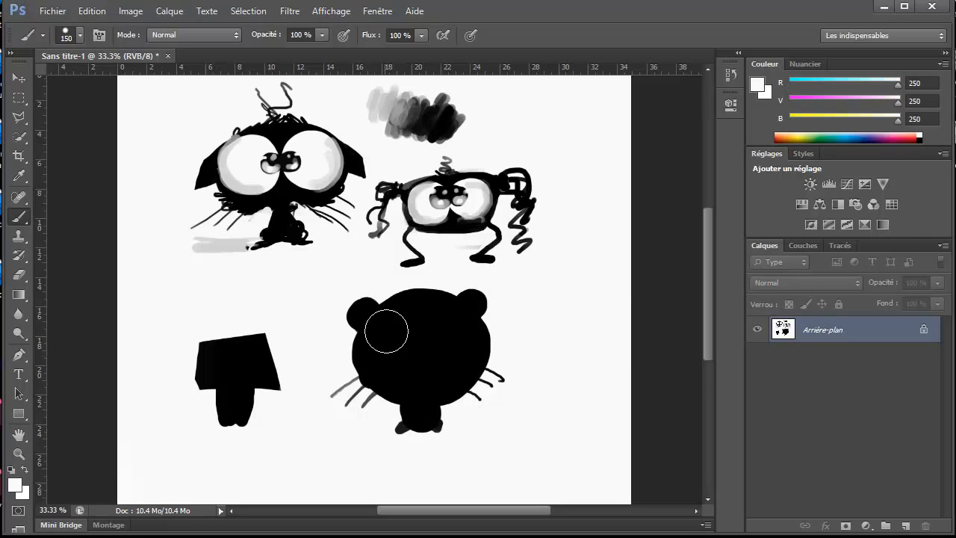
{"action": "left_click", "coordinate": [389, 326]}
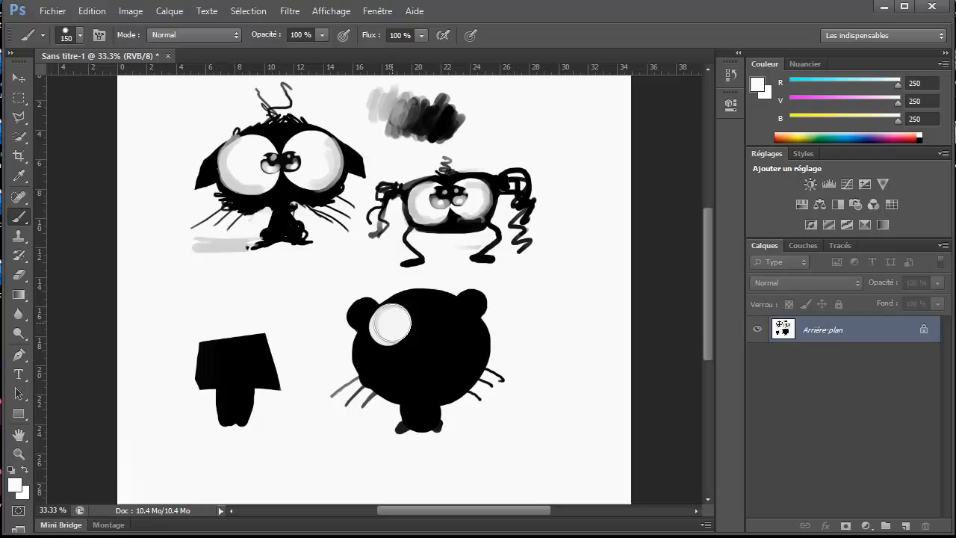
{"action": "left_click", "coordinate": [430, 321]}
{"action": "mouse_move", "coordinate": [445, 317]}
{"action": "left_mouse_down"}
{"action": "mouse_move", "coordinate": [404, 326]}
{"action": "mouse_move", "coordinate": [392, 355]}
{"action": "left_mouse_up"}
{"action": "left_click", "coordinate": [572, 307], "text": "alt"}
{"action": "key", "text": "bracketright"}
{"action": "key", "text": "bracketright"}
{"action": "key", "text": "bracketright"}
{"action": "left_click", "coordinate": [457, 348]}
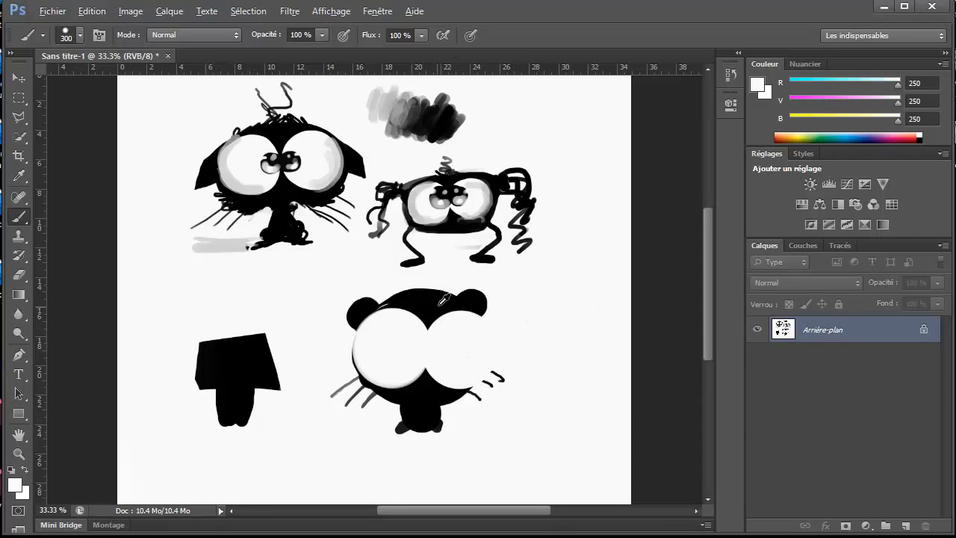
{"action": "key", "text": "d"}
{"action": "key", "text": "bracketright"}
{"action": "mouse_move", "coordinate": [409, 321]}
{"action": "left_mouse_down"}
{"action": "mouse_move", "coordinate": [466, 331]}
{"action": "mouse_move", "coordinate": [506, 324]}
{"action": "left_mouse_up"}
{"action": "key", "text": "ctrl+q"}
{"action": "left_click", "coordinate": [390, 198]}
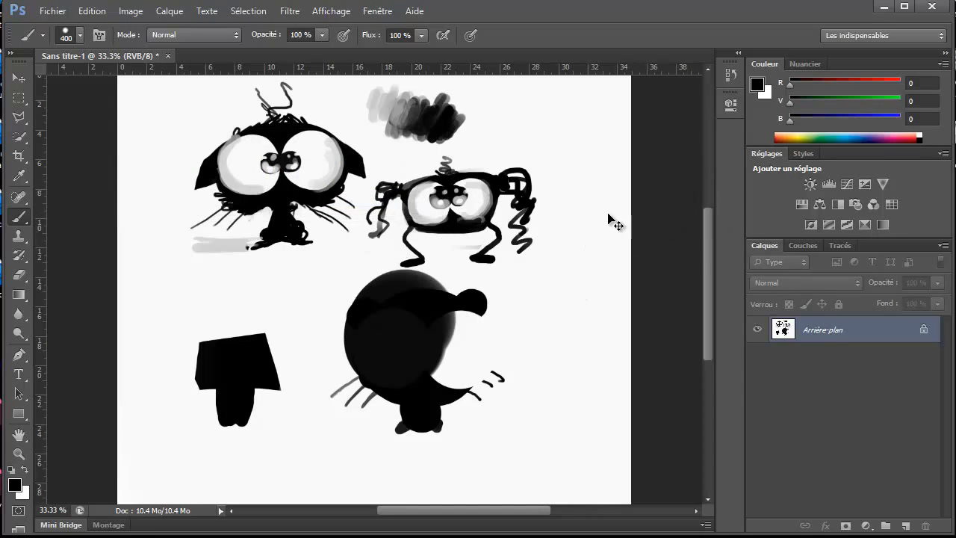
{"action": "key", "text": "ctrl+z"}
Cover the oversized eyes in black with a smaller brush to rebuild the round head.
{"action": "key", "text": "bracketleft"}
{"action": "key", "text": "bracketleft"}
{"action": "mouse_move", "coordinate": [433, 317]}
{"action": "left_mouse_down"}
{"action": "mouse_move", "coordinate": [392, 340]}
{"action": "mouse_move", "coordinate": [404, 365]}
{"action": "mouse_move", "coordinate": [438, 363]}
{"action": "mouse_move", "coordinate": [470, 335]}
{"action": "mouse_move", "coordinate": [518, 344]}
{"action": "left_mouse_up"}
Sample off-white and paint two smaller round eyes on the rebuilt head.
{"action": "left_click", "coordinate": [523, 345], "text": "alt"}
{"action": "key", "text": "bracketleft"}
{"action": "left_click_drag", "start_coordinate": [382, 355], "coordinate": [390, 351]}
{"action": "left_click_drag", "start_coordinate": [446, 351], "coordinate": [457, 346]}
Sample black and dab a round pupil near the inner edge of each eye with a 100 px brush.
{"action": "left_click", "coordinate": [417, 353], "text": "alt"}
{"action": "key", "text": "bracketleft"}
{"action": "key", "text": "bracketleft"}
{"action": "key", "text": "bracketleft"}
{"action": "left_click", "coordinate": [410, 351]}
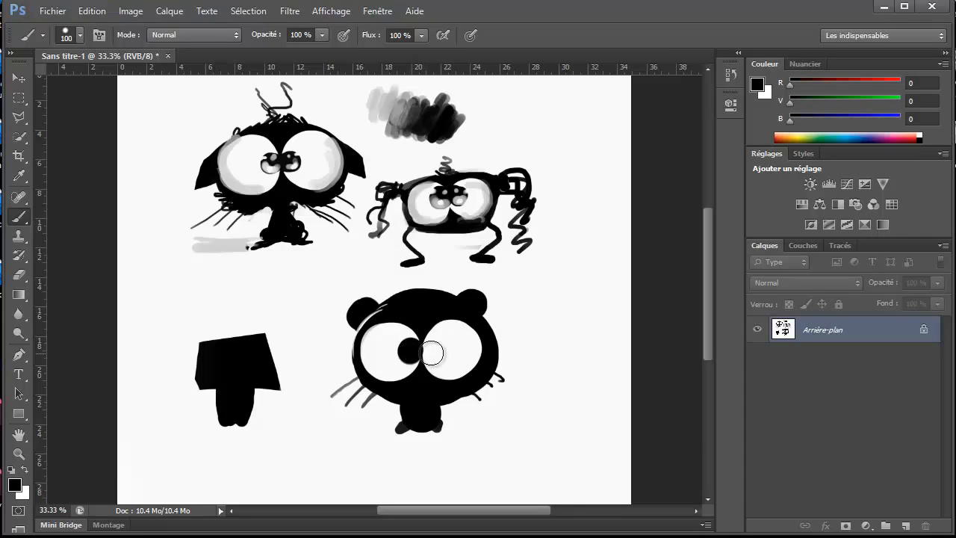
{"action": "left_click", "coordinate": [436, 349]}
Draw a small off-white mouth with a 9 px brush and cover the light streaks on the head's upper-left edge in black.
{"action": "left_click", "coordinate": [472, 345], "text": "alt"}
{"action": "key", "text": "bracketleft"}
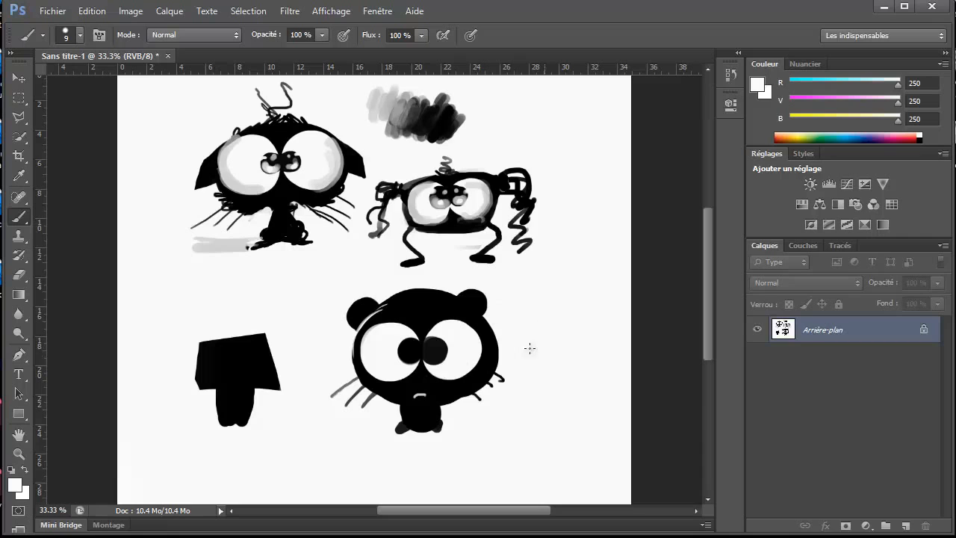
{"action": "left_click", "coordinate": [397, 312], "text": "alt"}
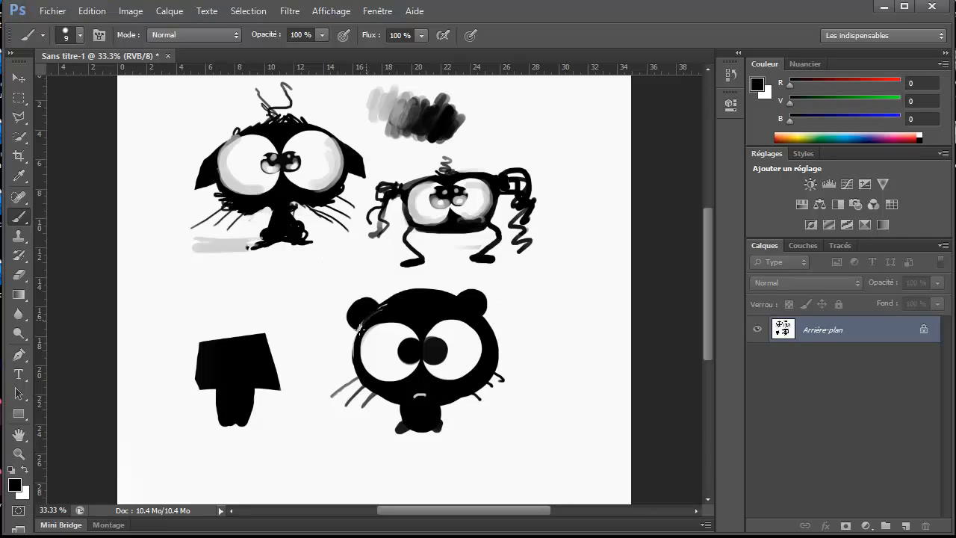
{"action": "key", "text": "bracketright"}
{"action": "key", "text": "bracketright"}
{"action": "key", "text": "bracketright"}
{"action": "key", "text": "bracketright"}
Extend the mouth into a downturned off-white curve and paint short black hair tufts on top of the round head.
{"action": "left_click", "coordinate": [465, 370], "text": "alt"}
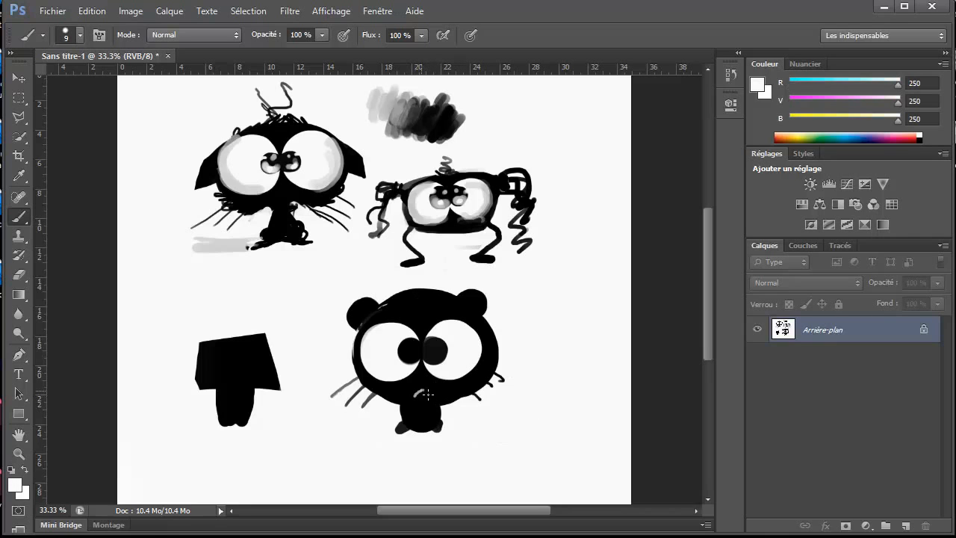
{"action": "left_click_drag", "start_coordinate": [428, 395], "coordinate": [430, 396]}
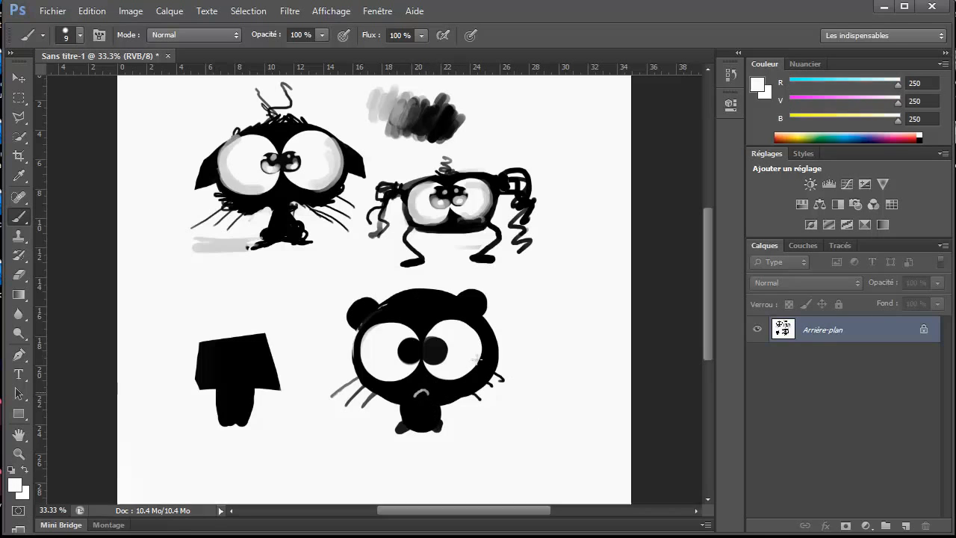
{"action": "key", "text": "bracketleft"}
{"action": "left_click", "coordinate": [412, 295], "text": "alt"}
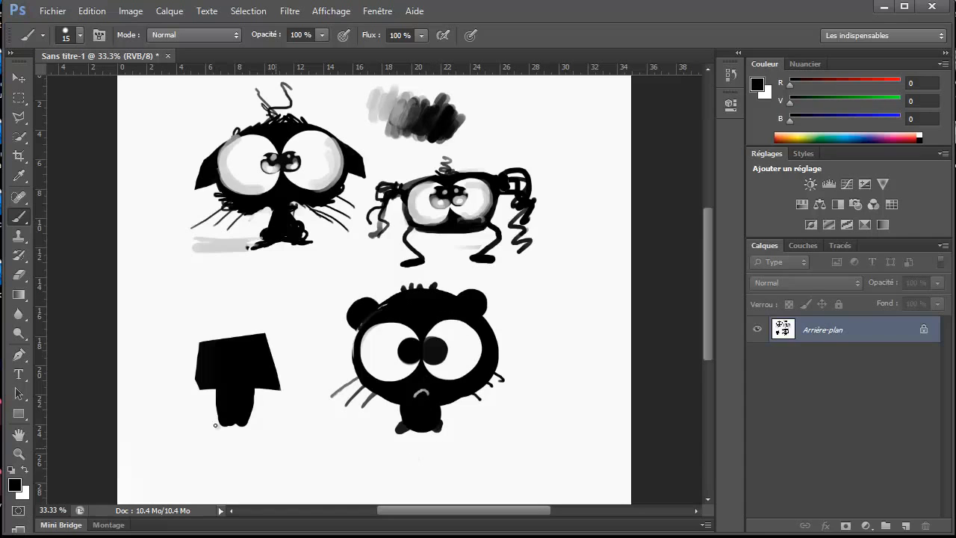
Sample the 213 grey from the first creature's eye and shade the round-headed creature's left pupil with a 35 px brush.
{"action": "left_click", "coordinate": [245, 169], "text": "alt"}
{"action": "key", "text": "bracketright"}
{"action": "key", "text": "bracketright"}
{"action": "key", "text": "bracketright"}
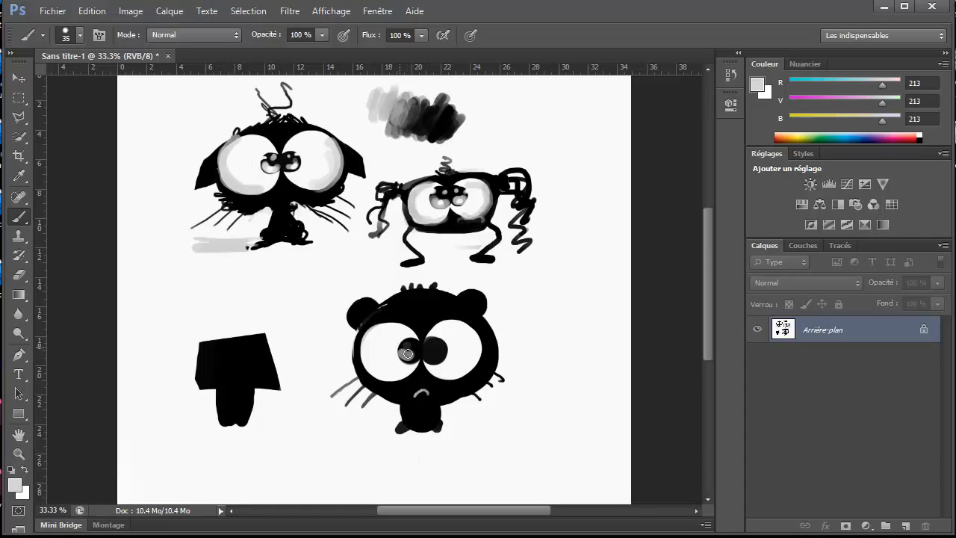
Sample off-white and add small reflections to both pupils with a 25 px brush.
{"action": "left_click", "coordinate": [461, 364], "text": "alt"}
{"action": "key", "text": "bracketleft"}
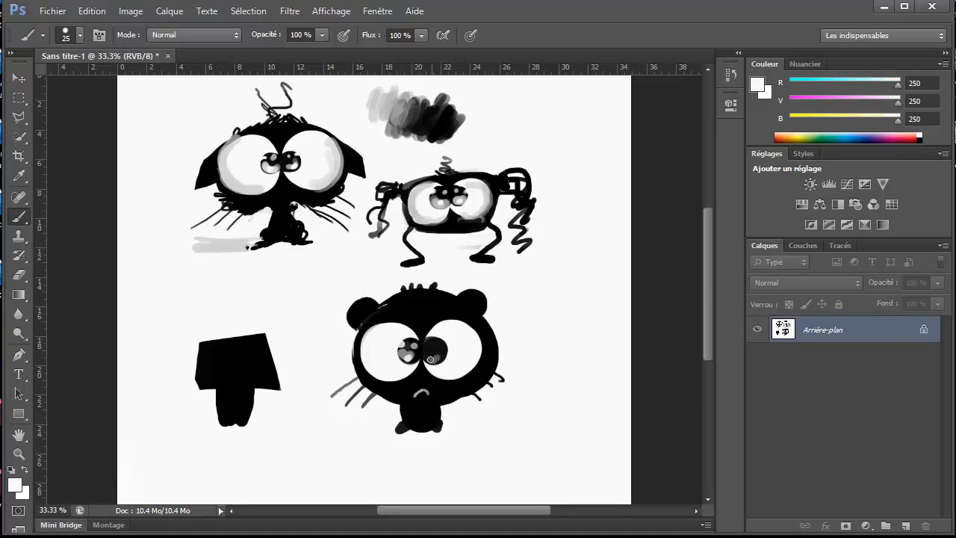
{"action": "left_click_drag", "start_coordinate": [442, 346], "coordinate": [446, 345]}
{"action": "left_click", "coordinate": [428, 345]}
Restore the default black and paint a solid disc to the right of the round-headed creature with a 250 px brush.
{"action": "key", "text": "d"}
{"action": "key", "text": "bracketright"}
{"action": "key", "text": "bracketright"}
{"action": "key", "text": "bracketright"}
{"action": "key", "text": "bracketright"}
{"action": "key", "text": "bracketright"}
{"action": "key", "text": "bracketright"}
{"action": "key", "text": "bracketright"}
{"action": "key", "text": "bracketright"}
{"action": "key", "text": "bracketright"}
{"action": "key", "text": "bracketright"}
{"action": "key", "text": "bracketright"}
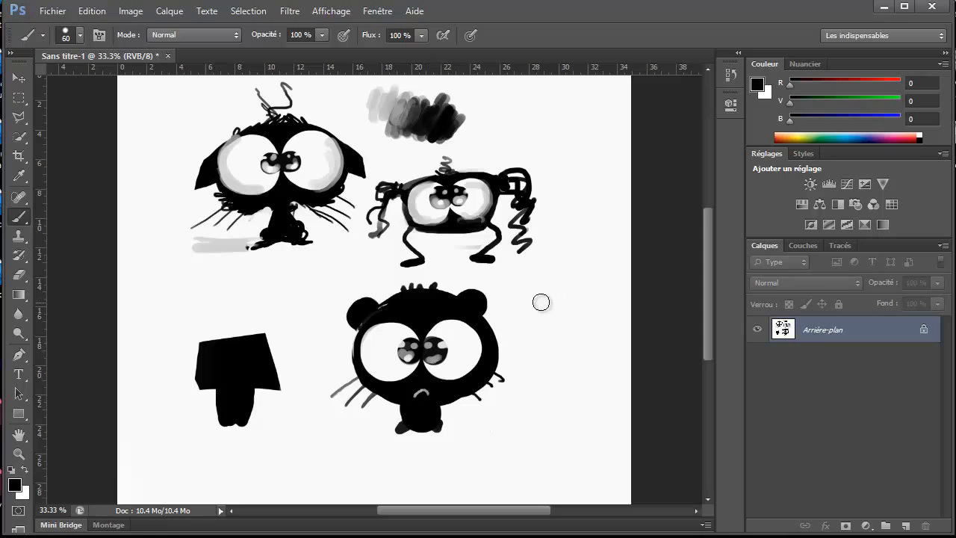
{"action": "left_click", "coordinate": [562, 299]}
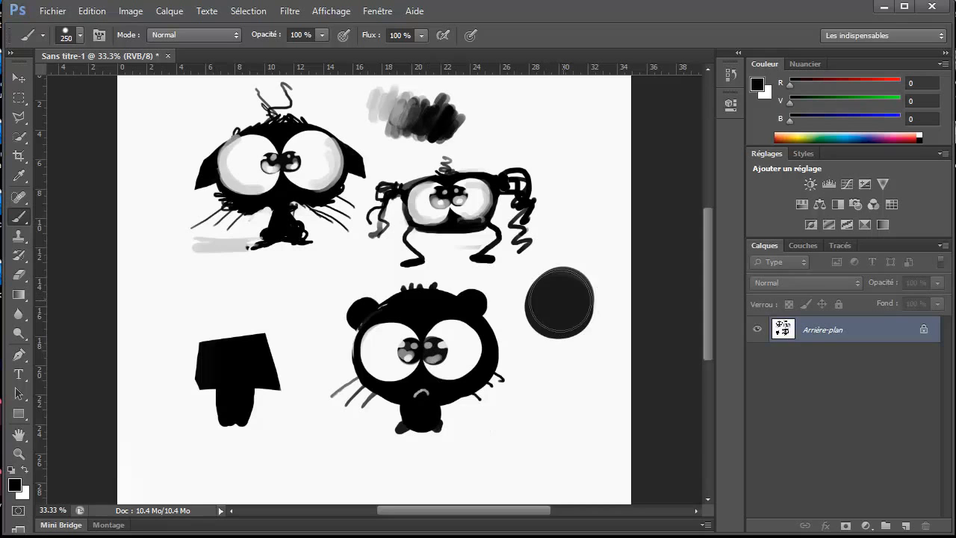
Turn the black disc into a glossy eye by shading its lower part with grey sampled from the swatch and adding off-white reflections.
{"action": "key", "text": "bracketleft"}
{"action": "key", "text": "bracketleft"}
{"action": "key", "text": "bracketleft"}
{"action": "key", "text": "bracketleft"}
{"action": "key", "text": "bracketleft"}
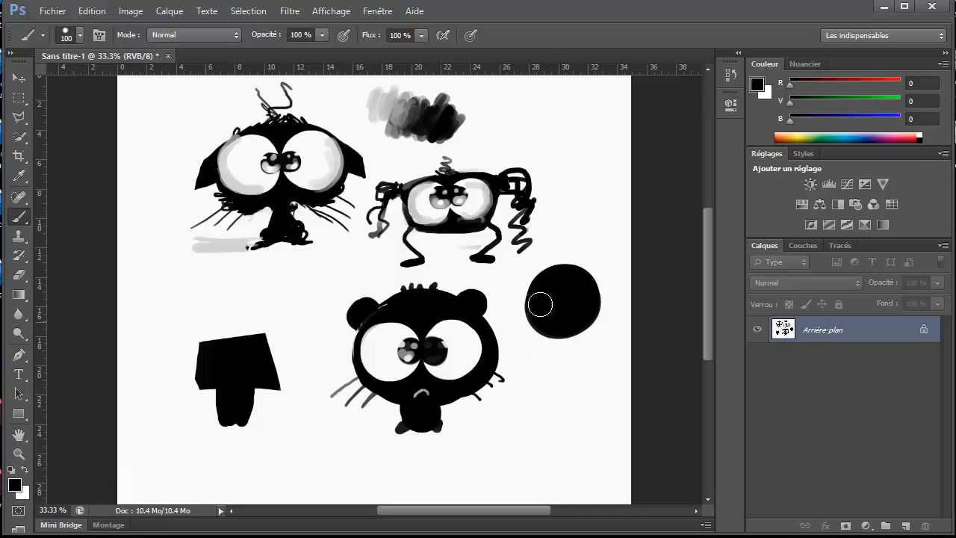
{"action": "left_click", "coordinate": [583, 220], "text": "alt"}
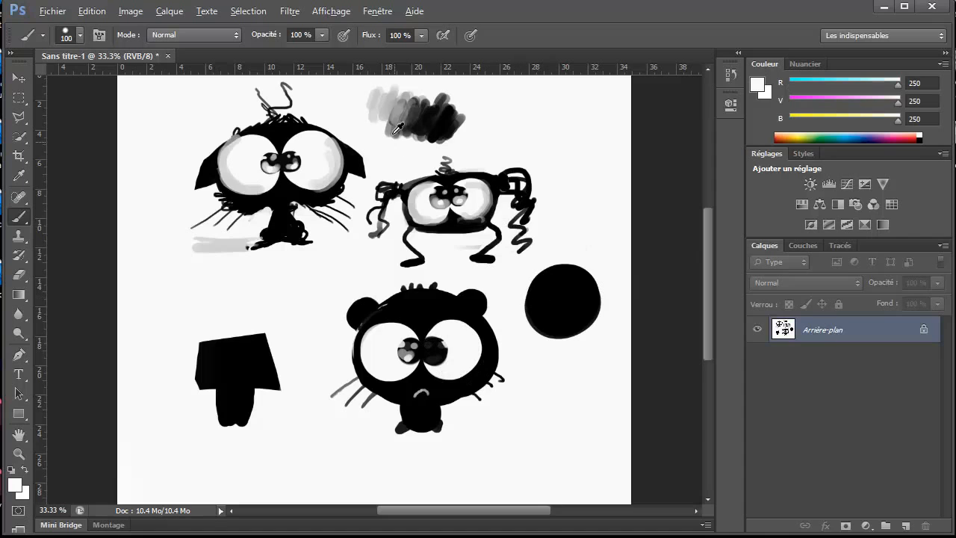
{"action": "left_click", "coordinate": [401, 102], "text": "alt"}
{"action": "mouse_move", "coordinate": [545, 311]}
{"action": "left_mouse_down"}
{"action": "mouse_move", "coordinate": [574, 315]}
{"action": "mouse_move", "coordinate": [545, 314]}
{"action": "mouse_move", "coordinate": [571, 300]}
{"action": "mouse_move", "coordinate": [583, 313]}
{"action": "mouse_move", "coordinate": [568, 286]}
{"action": "mouse_move", "coordinate": [582, 296]}
{"action": "mouse_move", "coordinate": [559, 312]}
{"action": "mouse_move", "coordinate": [588, 322]}
{"action": "mouse_move", "coordinate": [545, 320]}
{"action": "mouse_move", "coordinate": [552, 312]}
{"action": "mouse_move", "coordinate": [564, 328]}
{"action": "mouse_move", "coordinate": [570, 317]}
{"action": "mouse_move", "coordinate": [542, 309]}
{"action": "mouse_move", "coordinate": [551, 288]}
{"action": "left_mouse_up"}
{"action": "left_click", "coordinate": [553, 372], "text": "alt"}
{"action": "key", "text": "["}
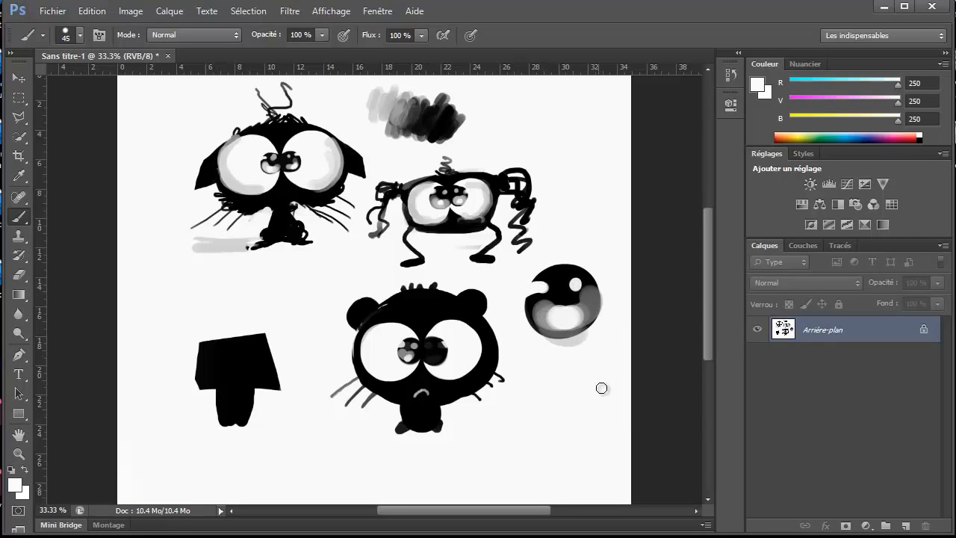
Sample black from the glossy eye and paint a second solid disc directly below it with a 150 px brush.
{"action": "left_click", "coordinate": [564, 292], "text": "alt"}
{"action": "key", "text": "]"}
{"action": "key", "text": "]"}
{"action": "key", "text": "]"}
{"action": "key", "text": "]"}
{"action": "key", "text": "]"}
{"action": "key", "text": "]"}
{"action": "key", "text": "]"}
{"action": "key", "text": "]"}
{"action": "key", "text": "]"}
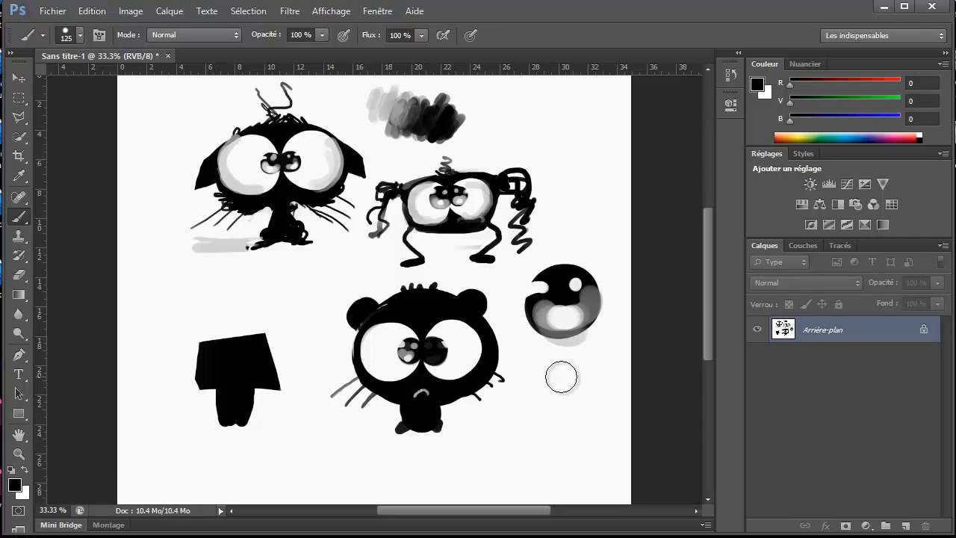
{"action": "key", "text": "]"}
{"action": "mouse_move", "coordinate": [562, 382]}
{"action": "left_mouse_down"}
{"action": "mouse_move", "coordinate": [572, 407]}
{"action": "mouse_move", "coordinate": [578, 403]}
{"action": "mouse_move", "coordinate": [556, 388]}
{"action": "mouse_move", "coordinate": [576, 400]}
{"action": "mouse_move", "coordinate": [554, 407]}
{"action": "mouse_move", "coordinate": [570, 396]}
{"action": "left_mouse_up"}
Sample the 151 grey from the glossy eye and shade the lower part of the second disc with a smaller brush.
{"action": "left_click", "coordinate": [542, 324], "text": "alt"}
{"action": "key", "text": "bracketleft"}
{"action": "key", "text": "bracketleft"}
{"action": "key", "text": "bracketleft"}
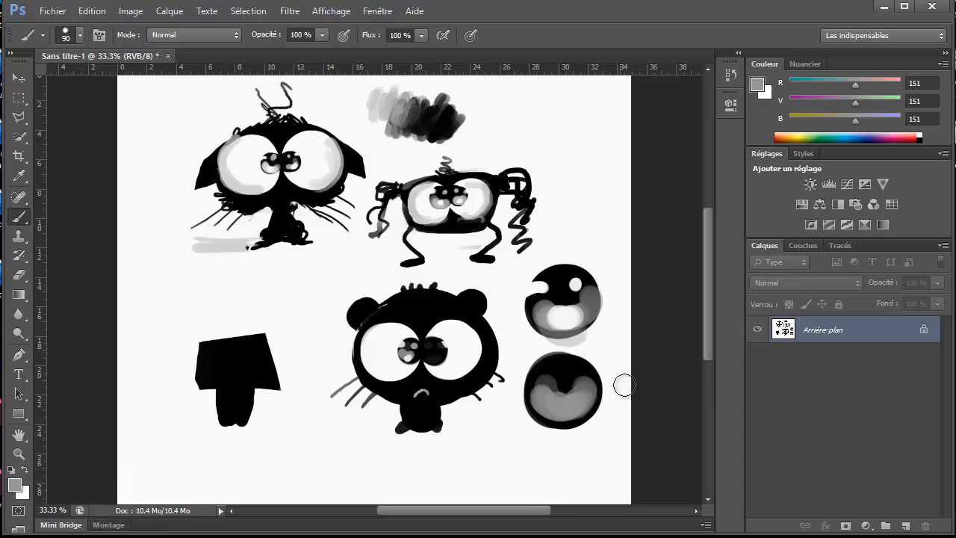
Sample black from the second disc and paint a third solid disc beneath it with a larger brush.
{"action": "left_click", "coordinate": [563, 369], "text": "alt"}
{"action": "key", "text": "bracketright"}
{"action": "key", "text": "bracketright"}
{"action": "key", "text": "bracketright"}
{"action": "key", "text": "bracketright"}
{"action": "mouse_move", "coordinate": [563, 468]}
{"action": "left_mouse_down"}
{"action": "mouse_move", "coordinate": [560, 497]}
{"action": "mouse_move", "coordinate": [565, 465]}
{"action": "mouse_move", "coordinate": [587, 460]}
{"action": "left_mouse_up"}
Paint two large black discs on the upper corners of the angular black shape with a 200 px brush.
{"action": "key", "text": "bracketleft"}
{"action": "key", "text": "bracketleft"}
{"action": "key", "text": "bracketleft"}
{"action": "key", "text": "bracketleft"}
{"action": "key", "text": "bracketleft"}
{"action": "key", "text": "bracketleft"}
{"action": "key", "text": "bracketleft"}
{"action": "key", "text": "bracketleft"}
{"action": "key", "text": "bracketleft"}
{"action": "key", "text": "bracketleft"}
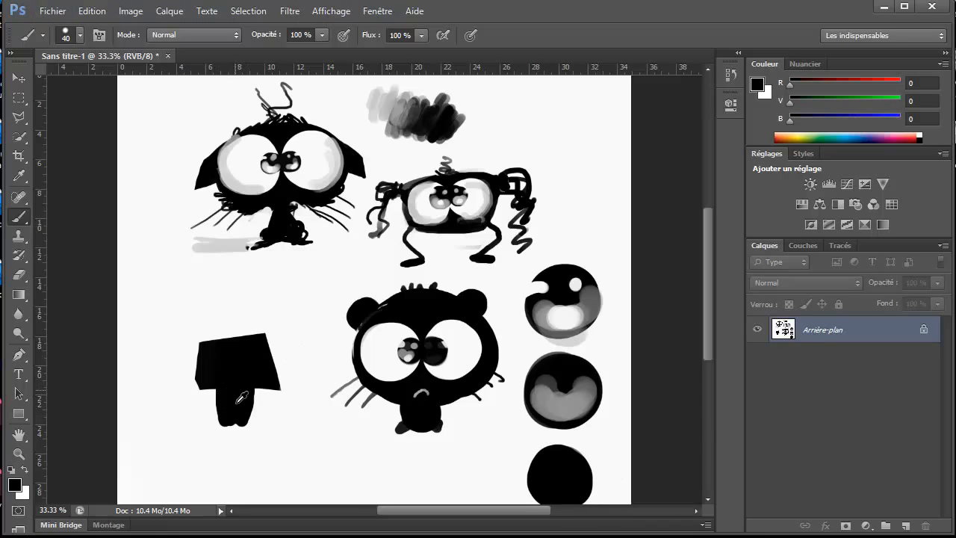
{"action": "key", "text": "bracketright"}
{"action": "key", "text": "bracketright"}
{"action": "left_click", "coordinate": [239, 167], "text": "alt"}
{"action": "key", "text": "bracketright"}
{"action": "key", "text": "bracketright"}
{"action": "key", "text": "bracketright"}
{"action": "key", "text": "bracketright"}
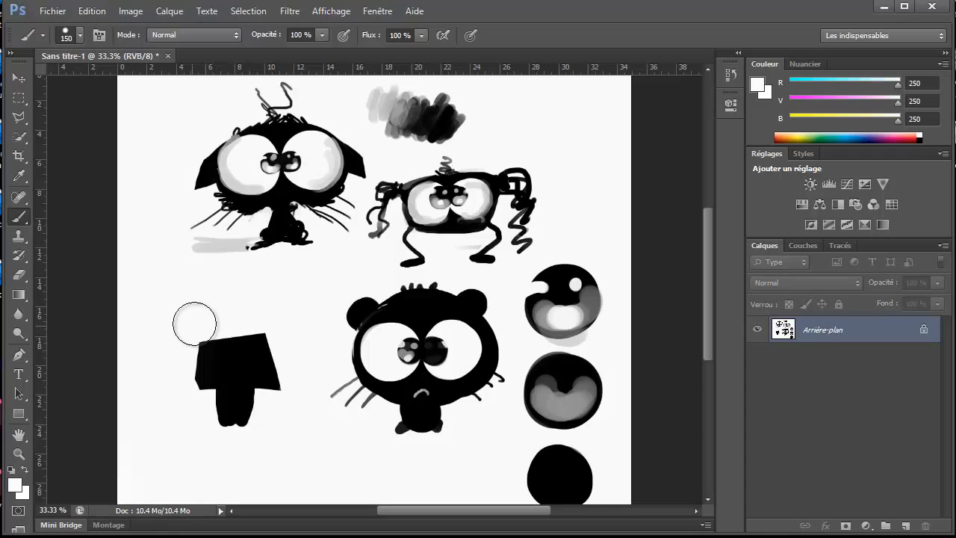
{"action": "left_click", "coordinate": [186, 319]}
{"action": "left_click_drag", "start_coordinate": [195, 331], "coordinate": [183, 321]}
{"action": "left_click_drag", "start_coordinate": [273, 319], "coordinate": [295, 313]}
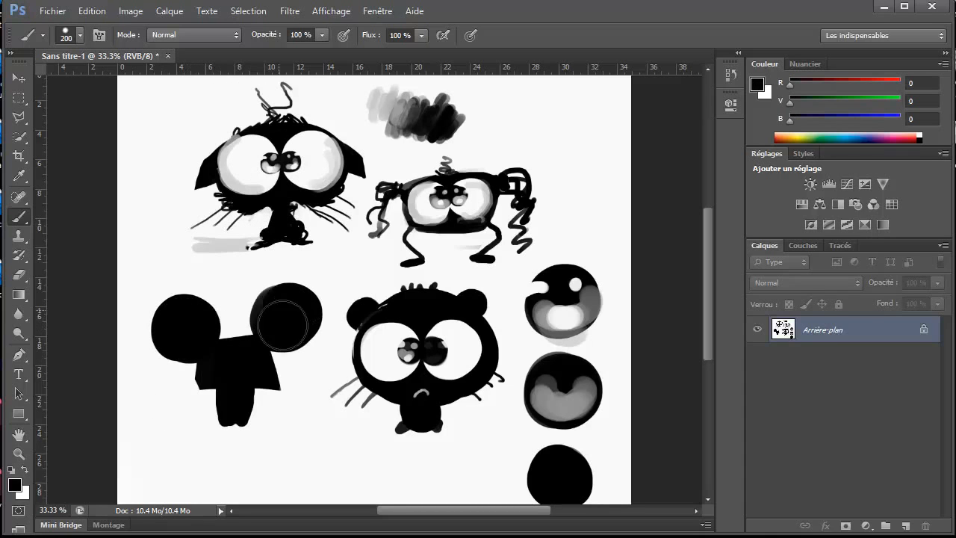
Fill the inside of both large discs with off-white, leaving a thin black rim around each eye.
{"action": "left_click", "coordinate": [153, 334], "text": "alt"}
{"action": "left_click_drag", "start_coordinate": [153, 334], "coordinate": [198, 327]}
{"action": "mouse_move", "coordinate": [287, 317]}
{"action": "left_mouse_down"}
{"action": "mouse_move", "coordinate": [301, 316]}
{"action": "mouse_move", "coordinate": [293, 317]}
{"action": "left_mouse_up"}
Restore the default black and paint a round pupil at the outer edge of each large eye with a smaller brush.
{"action": "key", "text": "d"}
{"action": "key", "text": "bracketleft"}
{"action": "key", "text": "bracketleft"}
{"action": "key", "text": "bracketleft"}
{"action": "key", "text": "bracketleft"}
{"action": "key", "text": "bracketleft"}
{"action": "key", "text": "bracketleft"}
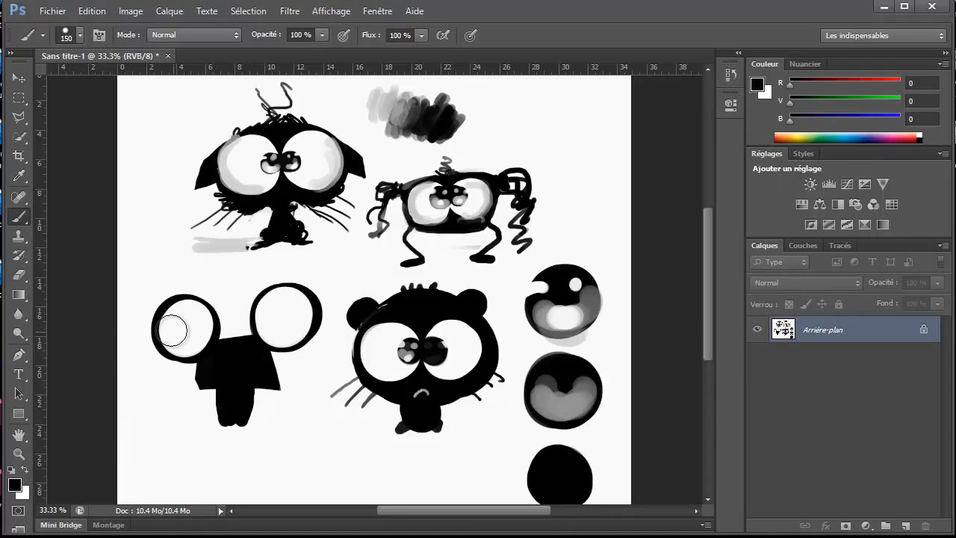
{"action": "left_click_drag", "start_coordinate": [162, 327], "coordinate": [169, 329]}
{"action": "left_click_drag", "start_coordinate": [284, 312], "coordinate": [300, 311]}
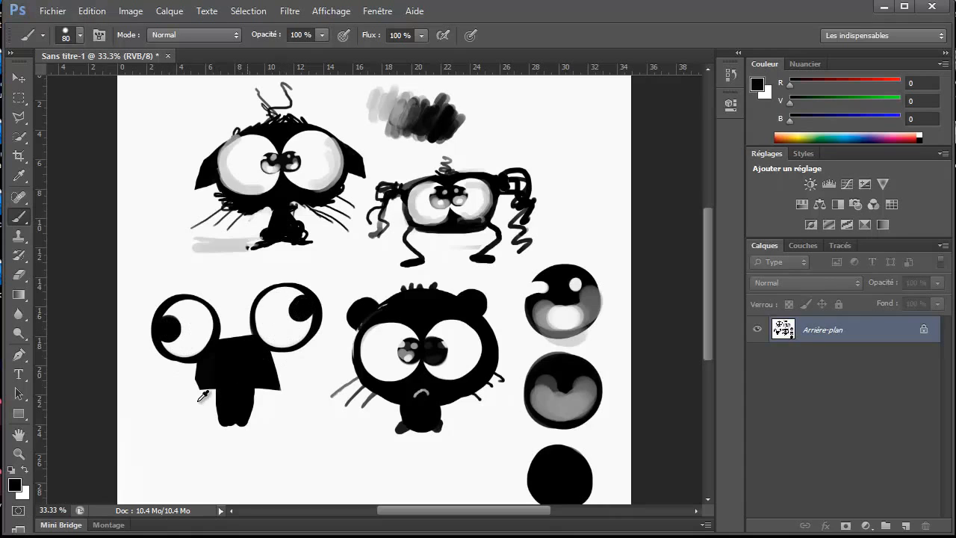
Sample off-white and carve both sides of the angular body into a narrow curved neck below the eyes.
{"action": "key", "text": "bracketright"}
{"action": "left_click", "coordinate": [180, 392], "text": "alt"}
{"action": "left_click_drag", "start_coordinate": [198, 379], "coordinate": [210, 428]}
{"action": "mouse_move", "coordinate": [288, 374]}
{"action": "left_mouse_down"}
{"action": "mouse_move", "coordinate": [260, 424]}
{"action": "mouse_move", "coordinate": [265, 392]}
{"action": "left_mouse_up"}
Restore the default black and paint a flat foot line under the body and a short eyebrow above each eye with a 30 px brush.
{"action": "key", "text": "bracketleft"}
{"action": "key", "text": "bracketleft"}
{"action": "key", "text": "d"}
{"action": "key", "text": "bracketleft"}
{"action": "key", "text": "bracketleft"}
{"action": "key", "text": "bracketleft"}
{"action": "key", "text": "bracketleft"}
{"action": "mouse_move", "coordinate": [232, 426]}
{"action": "left_mouse_down"}
{"action": "mouse_move", "coordinate": [205, 426]}
{"action": "mouse_move", "coordinate": [278, 425]}
{"action": "left_mouse_up"}
{"action": "left_click_drag", "start_coordinate": [161, 282], "coordinate": [186, 280]}
{"action": "left_click_drag", "start_coordinate": [274, 274], "coordinate": [297, 272]}
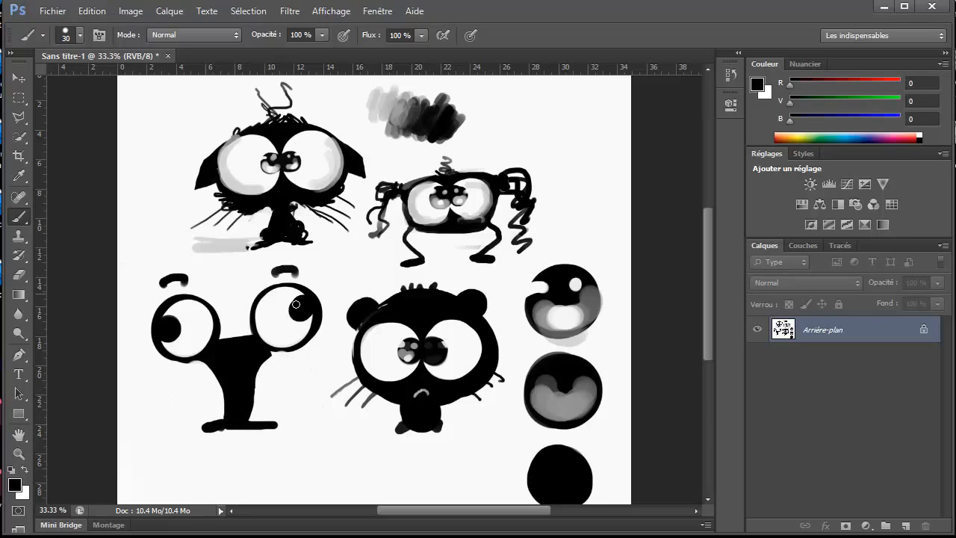
Shade the round-headed creature's right pupil with 139 grey sampled from the glossy eye and add an off-white reflection, using a 25 px brush.
{"action": "left_click", "coordinate": [326, 317], "text": "alt"}
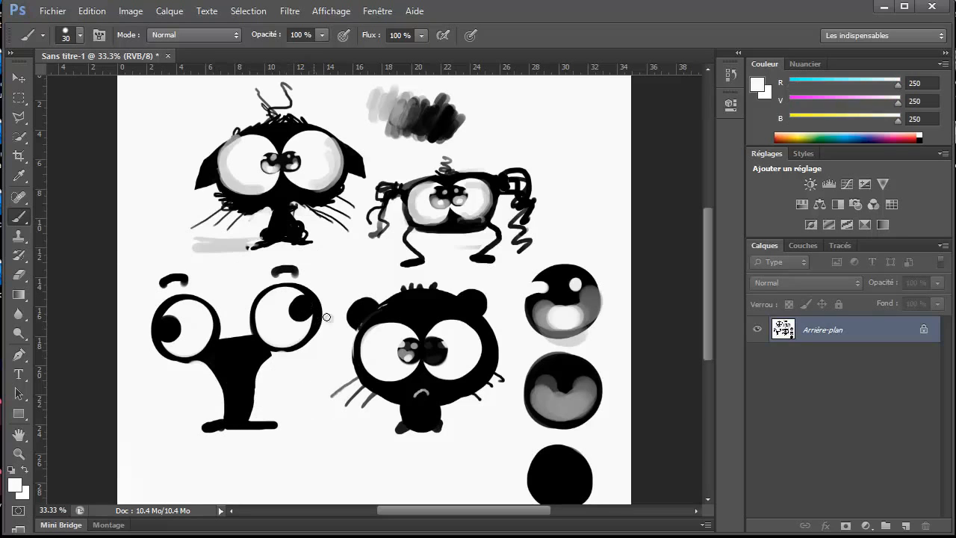
{"action": "left_click", "coordinate": [547, 310], "text": "alt"}
{"action": "key", "text": "bracketleft"}
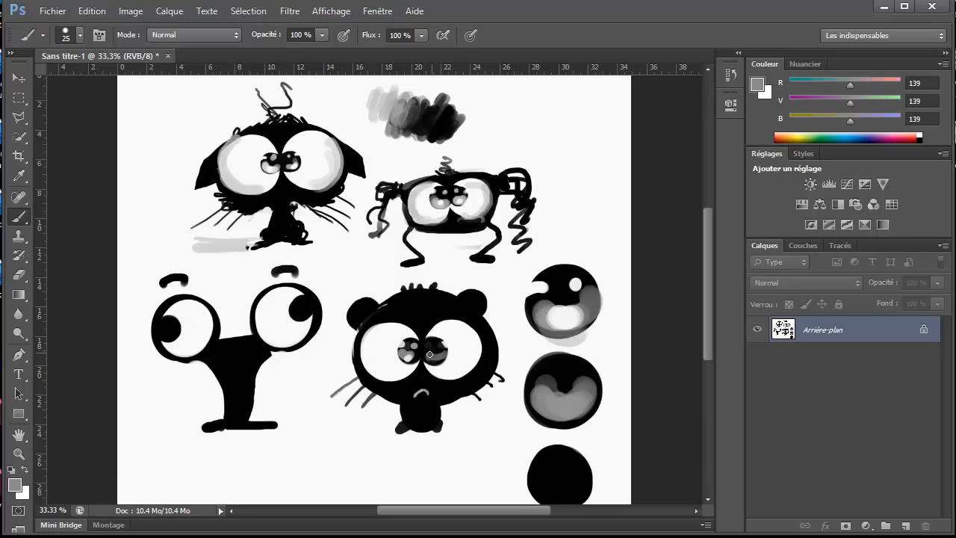
{"action": "left_click", "coordinate": [457, 341], "text": "alt"}
{"action": "left_click", "coordinate": [432, 345]}
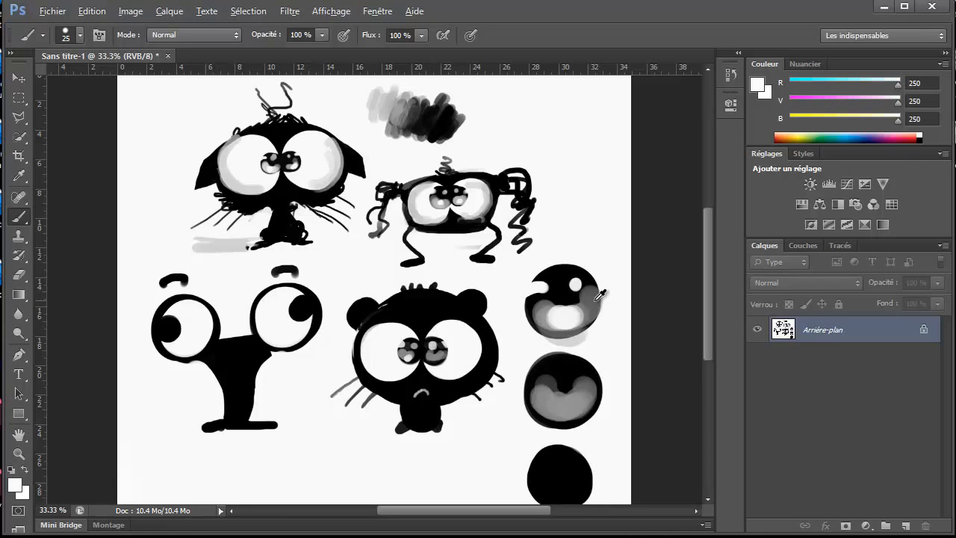
Shade the Y-shaped creature's right pupil with sampled grey and add small off-white reflections with a 15 px brush.
{"action": "key", "text": "ctrl+minus"}
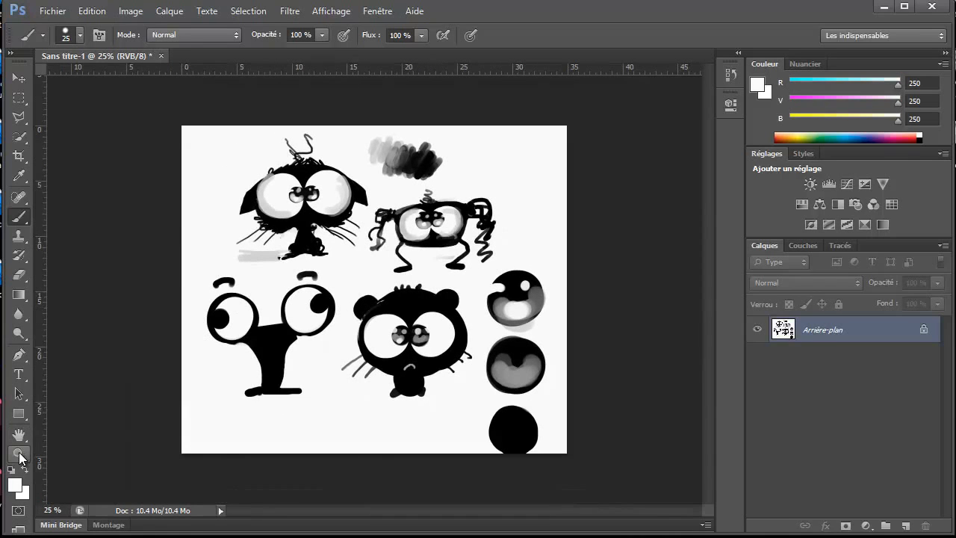
{"action": "left_click", "coordinate": [19, 454]}
{"action": "left_click", "coordinate": [289, 308]}
{"action": "left_click", "coordinate": [290, 308]}
{"action": "key", "text": "b"}
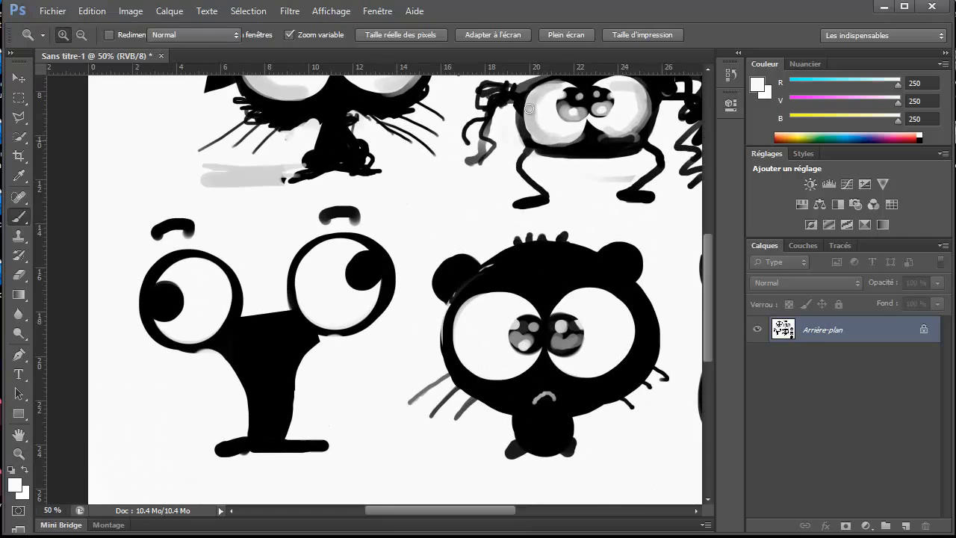
{"action": "left_click", "coordinate": [283, 173], "text": "alt"}
{"action": "mouse_move", "coordinate": [353, 275]}
{"action": "left_mouse_down"}
{"action": "mouse_move", "coordinate": [364, 278]}
{"action": "mouse_move", "coordinate": [351, 275]}
{"action": "left_mouse_up"}
{"action": "left_click", "coordinate": [345, 270], "text": "alt"}
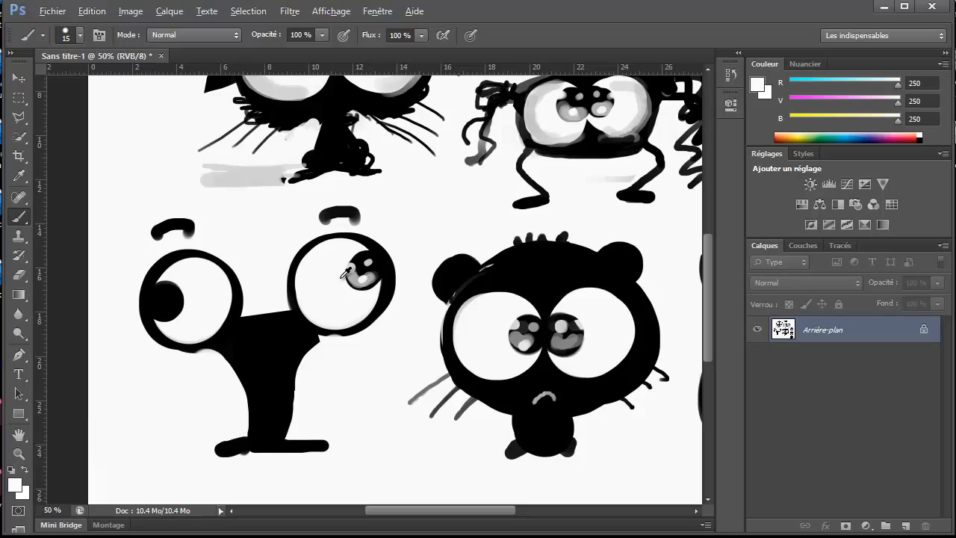
Shade the Y-shaped creature's left pupil with the sampled 176 grey and add off-white reflections with the 15 px brush.
{"action": "left_click", "coordinate": [352, 270], "text": "alt"}
{"action": "left_click_drag", "start_coordinate": [160, 315], "coordinate": [181, 301]}
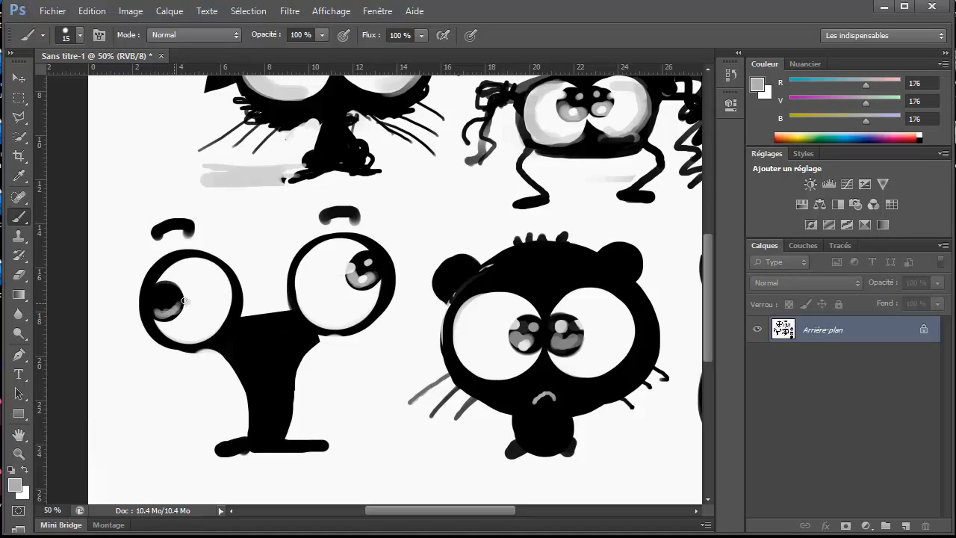
{"action": "left_click", "coordinate": [176, 294], "text": "alt"}
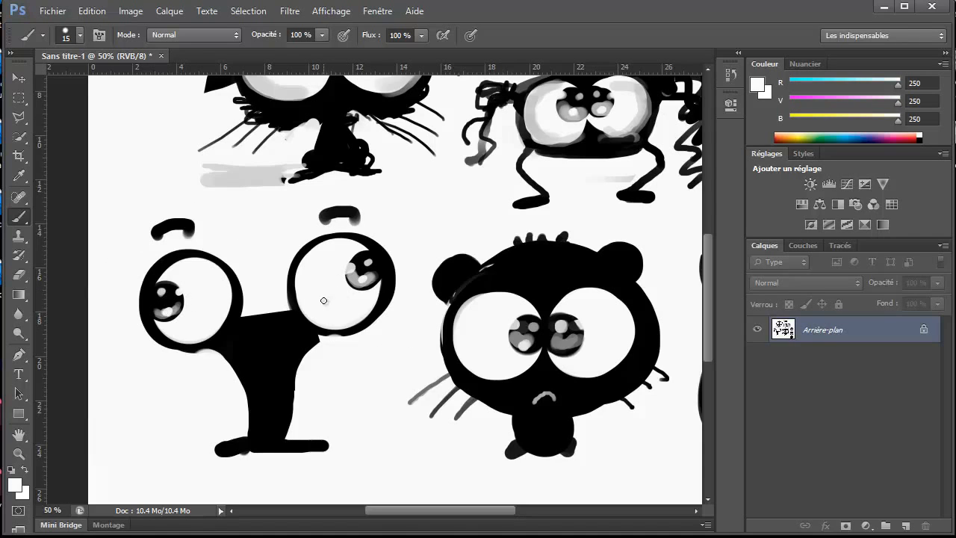
Reshape the top of the body between the two eyes with 30 px off-white strokes and 35 px black strokes.
{"action": "key", "text": "bracketright"}
{"action": "mouse_move", "coordinate": [249, 310]}
{"action": "left_mouse_down"}
{"action": "mouse_move", "coordinate": [254, 319]}
{"action": "mouse_move", "coordinate": [279, 312]}
{"action": "left_mouse_up"}
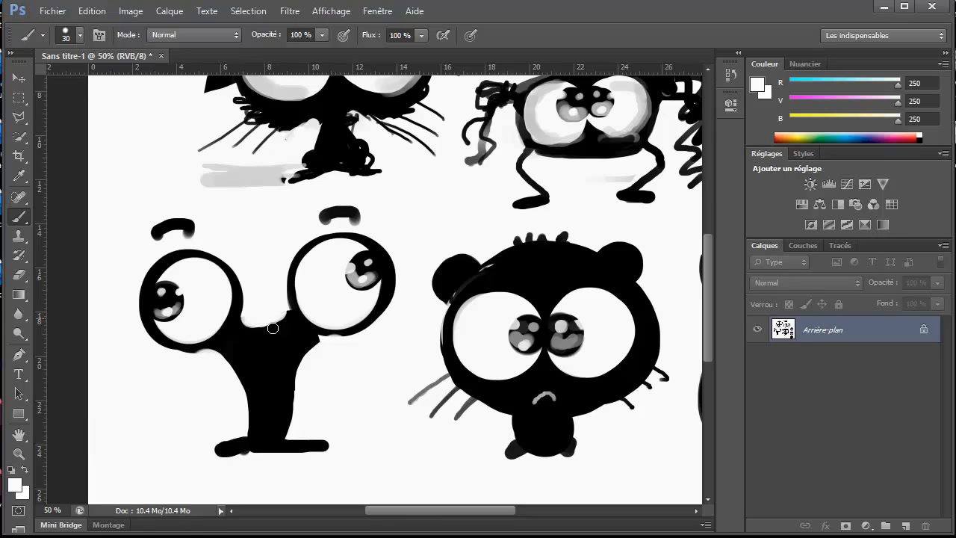
{"action": "left_click", "coordinate": [268, 338], "text": "alt"}
{"action": "key", "text": "bracketright"}
{"action": "mouse_move", "coordinate": [250, 320]}
{"action": "left_mouse_down"}
{"action": "mouse_move", "coordinate": [285, 323]}
{"action": "mouse_move", "coordinate": [288, 313]}
{"action": "mouse_move", "coordinate": [248, 325]}
{"action": "left_mouse_up"}
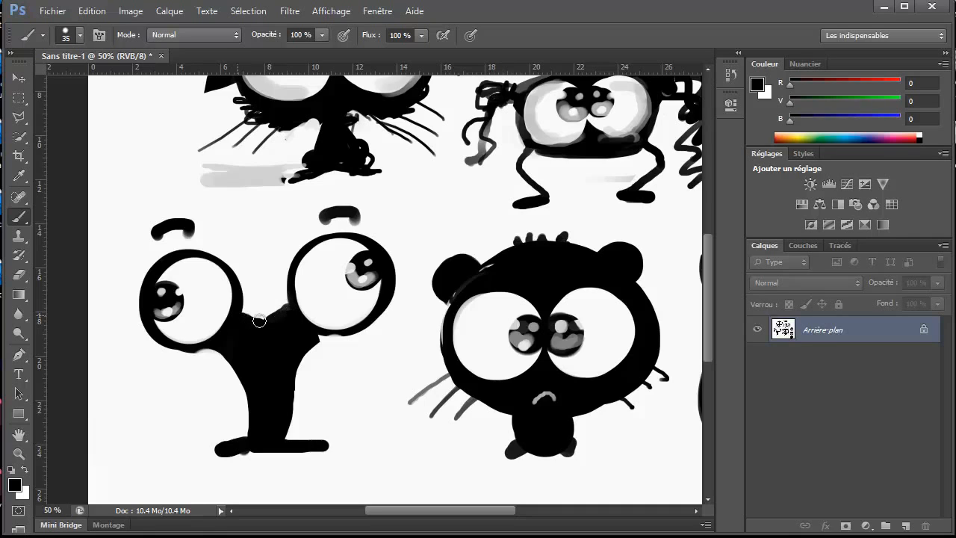
Trim the right side of the Y-shaped body with off-white and flare its base with black, using a 35 px brush.
{"action": "left_click", "coordinate": [326, 362], "text": "alt"}
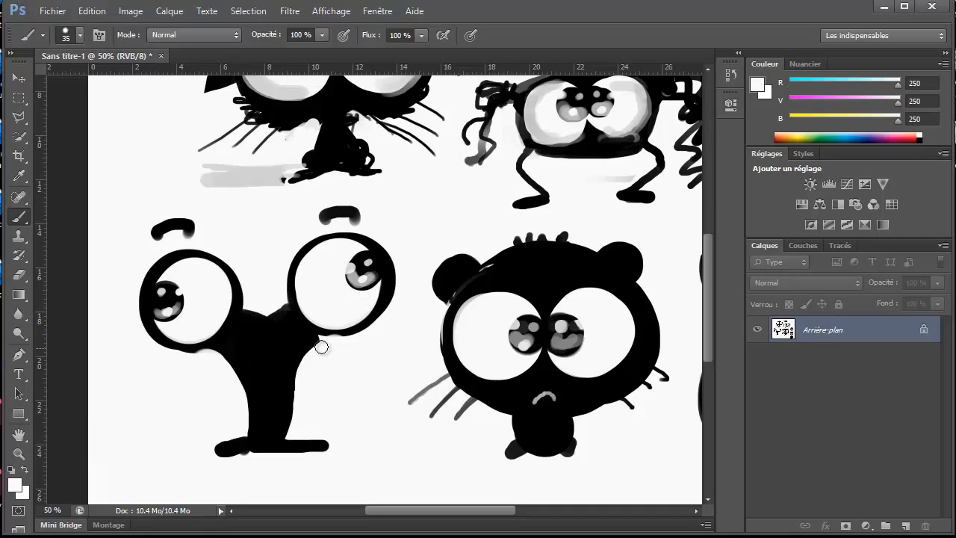
{"action": "left_click_drag", "start_coordinate": [316, 356], "coordinate": [303, 422]}
{"action": "left_click_drag", "start_coordinate": [300, 384], "coordinate": [291, 424]}
{"action": "left_click", "coordinate": [267, 420], "text": "alt"}
{"action": "mouse_move", "coordinate": [277, 391]}
{"action": "left_mouse_down"}
{"action": "mouse_move", "coordinate": [289, 433]}
{"action": "mouse_move", "coordinate": [278, 379]}
{"action": "left_mouse_up"}
{"action": "mouse_move", "coordinate": [255, 412]}
{"action": "left_mouse_down"}
{"action": "mouse_move", "coordinate": [256, 394]}
{"action": "mouse_move", "coordinate": [237, 388]}
{"action": "mouse_move", "coordinate": [223, 446]}
{"action": "mouse_move", "coordinate": [241, 480]}
{"action": "left_mouse_up"}
Remove the flat foot line with a 40 px off-white brush and paint two tapered black feet with a 25 px brush.
{"action": "key", "text": "bracketright"}
{"action": "left_click", "coordinate": [228, 405], "text": "alt"}
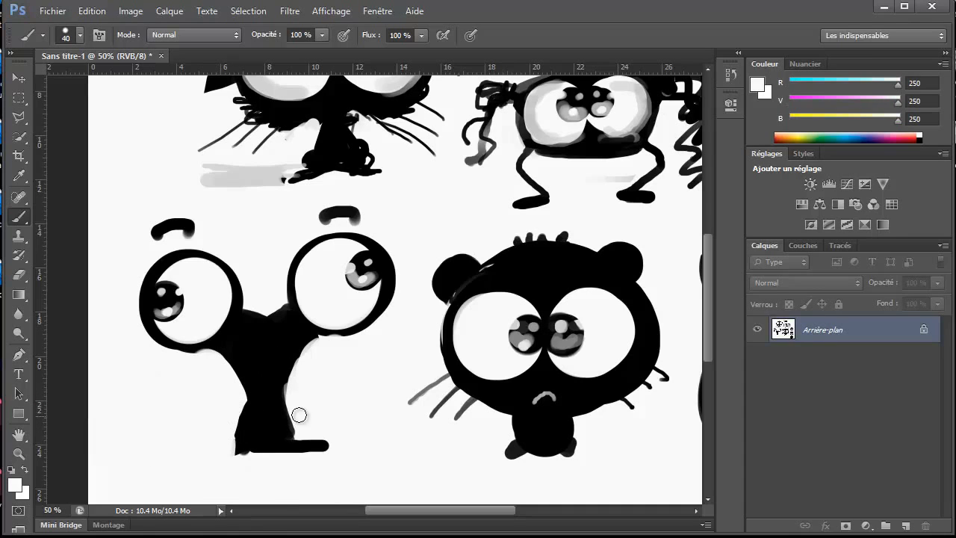
{"action": "mouse_move", "coordinate": [300, 416]}
{"action": "left_mouse_down"}
{"action": "mouse_move", "coordinate": [307, 463]}
{"action": "mouse_move", "coordinate": [347, 426]}
{"action": "mouse_move", "coordinate": [315, 449]}
{"action": "left_mouse_up"}
{"action": "left_click", "coordinate": [283, 428], "text": "alt"}
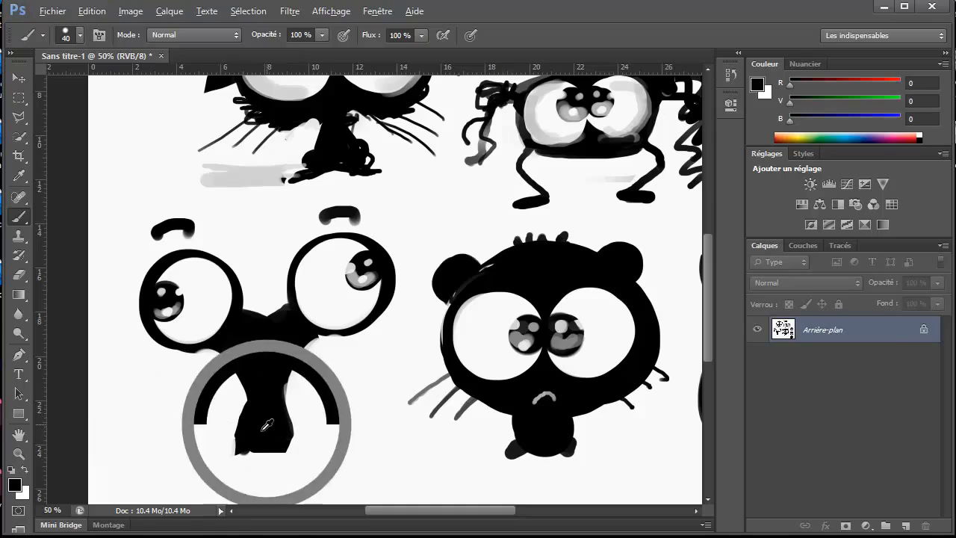
{"action": "key", "text": "bracketleft"}
{"action": "key", "text": "bracketleft"}
{"action": "key", "text": "bracketleft"}
{"action": "mouse_move", "coordinate": [242, 439]}
{"action": "left_mouse_down"}
{"action": "mouse_move", "coordinate": [316, 442]}
{"action": "mouse_move", "coordinate": [272, 445]}
{"action": "mouse_move", "coordinate": [307, 456]}
{"action": "left_mouse_up"}
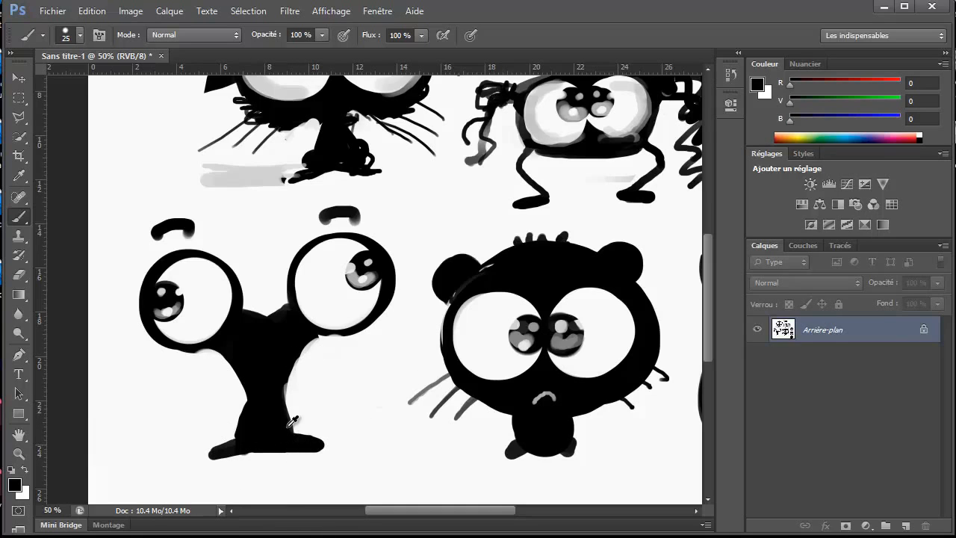
Paint thin bent black arms on both sides of the Y-shaped body and separate its legs with an off-white notch.
{"action": "left_click_drag", "start_coordinate": [480, 157], "coordinate": [416, 271]}
{"action": "key", "text": "ctrl+r"}
{"action": "key", "text": "z"}
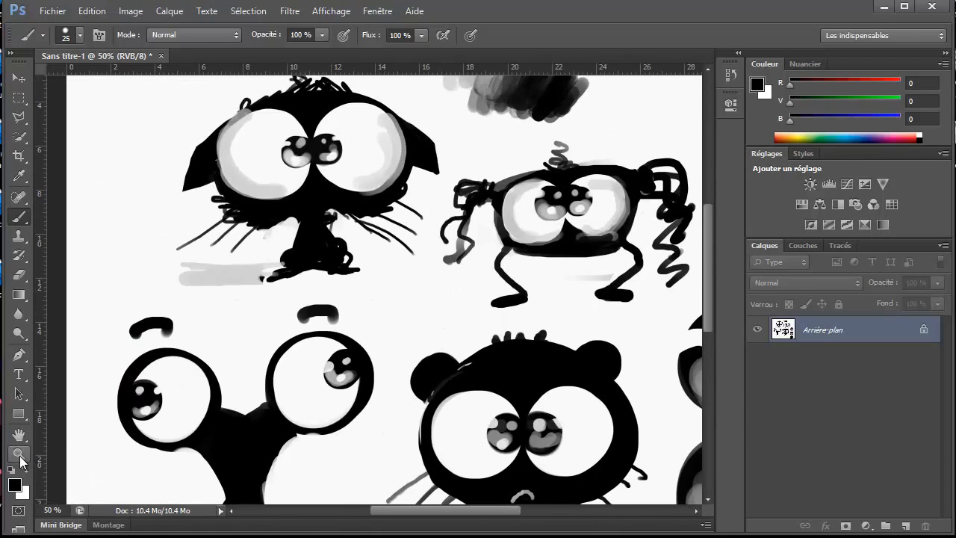
{"action": "left_click_drag", "start_coordinate": [475, 277], "coordinate": [454, 306]}
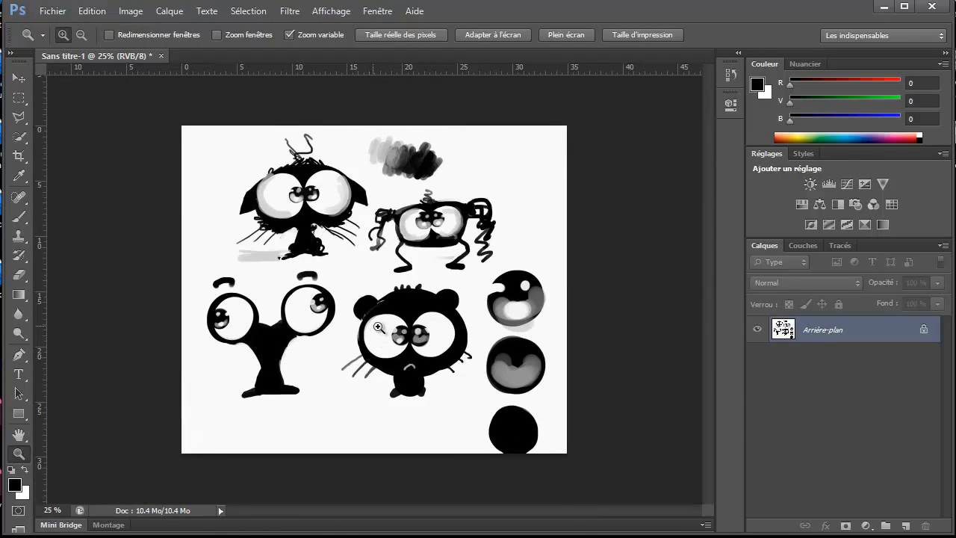
{"action": "left_click", "coordinate": [367, 347]}
{"action": "key", "text": "b"}
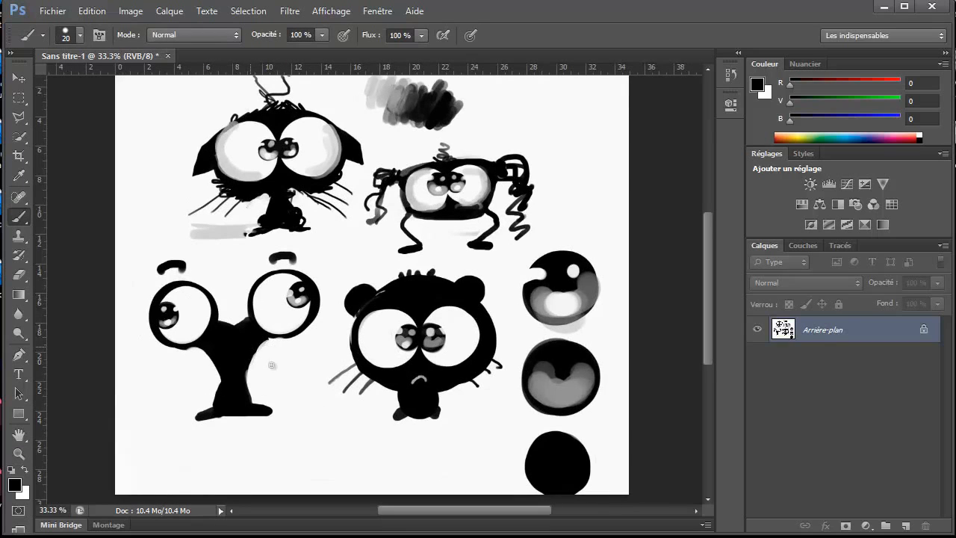
{"action": "left_click_drag", "start_coordinate": [257, 348], "coordinate": [262, 393]}
{"action": "mouse_move", "coordinate": [208, 355]}
{"action": "left_mouse_down"}
{"action": "mouse_move", "coordinate": [198, 389]}
{"action": "mouse_move", "coordinate": [235, 417]}
{"action": "left_mouse_up"}
{"action": "left_click", "coordinate": [234, 427], "text": "alt"}
{"action": "key", "text": "bracketright"}
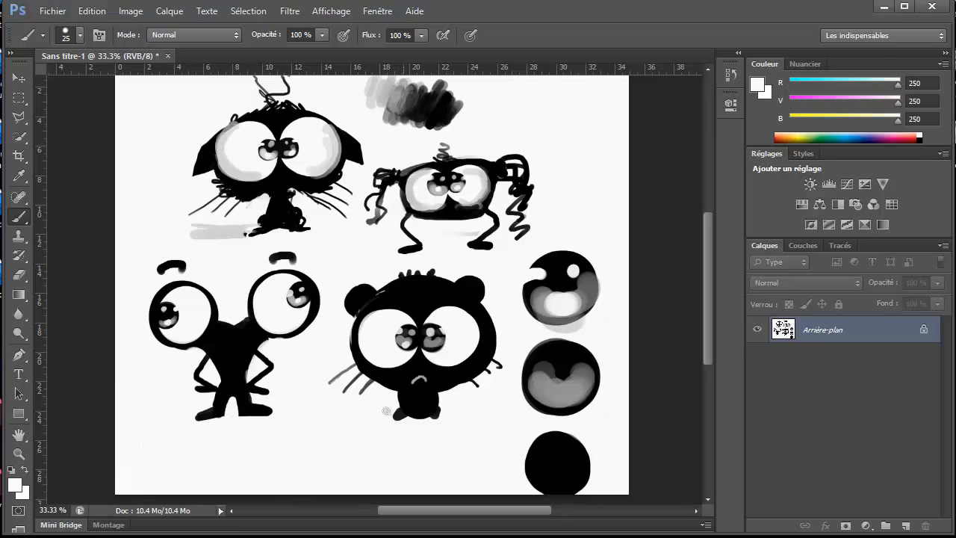
Sample black and paint rough fur around the left eye and between the eyes, plus thin hanging strands below both eyes.
{"action": "left_click_drag", "start_coordinate": [498, 319], "coordinate": [459, 344]}
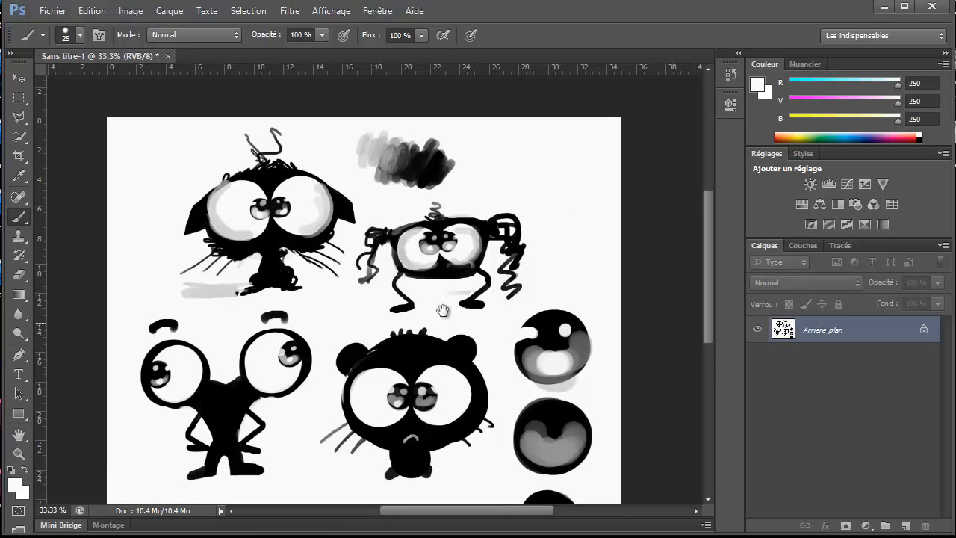
{"action": "left_click_drag", "start_coordinate": [444, 311], "coordinate": [440, 229]}
{"action": "left_click", "coordinate": [453, 262], "text": "alt"}
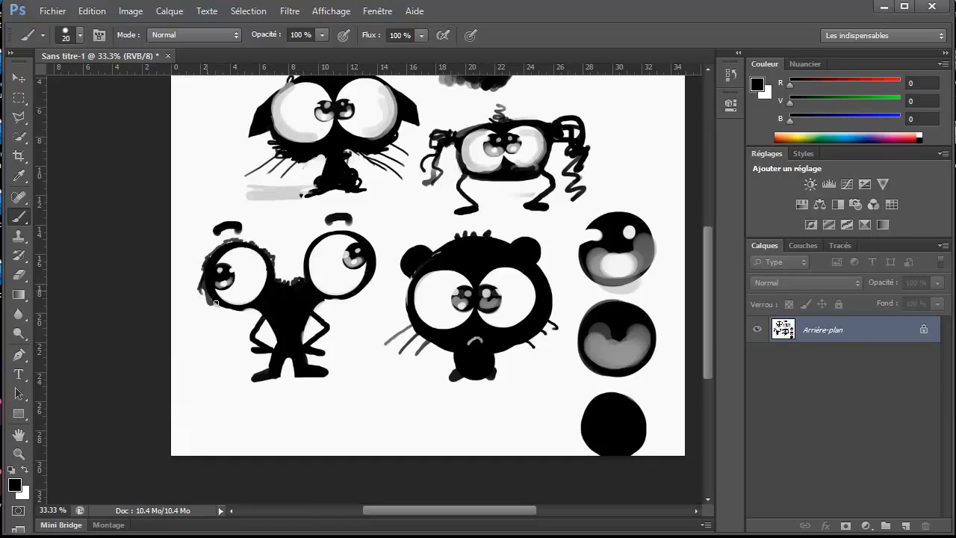
{"action": "left_click_drag", "start_coordinate": [211, 332], "coordinate": [229, 327]}
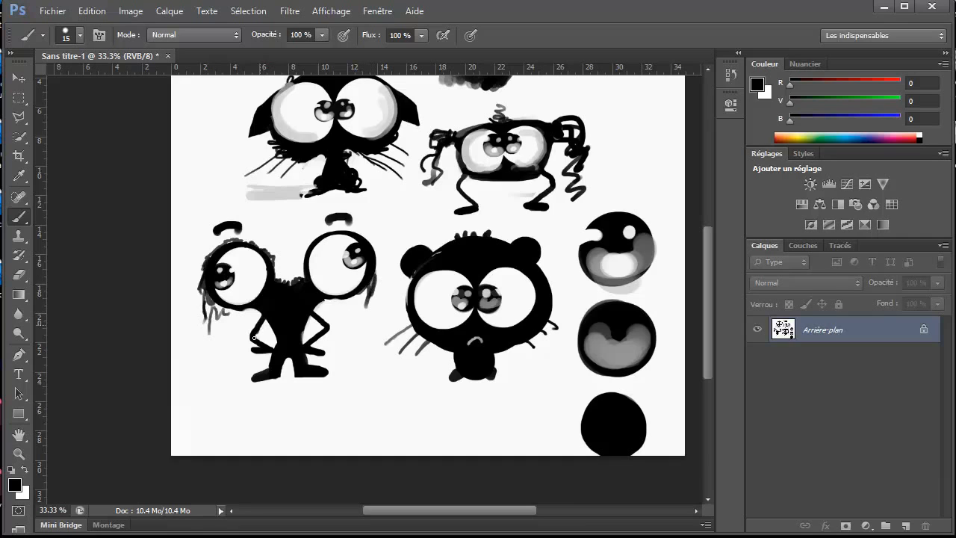
Sample off-white and paint over the Y-shaped and round-headed creatures with a greatly enlarged brush.
{"action": "left_click", "coordinate": [430, 273], "text": "alt"}
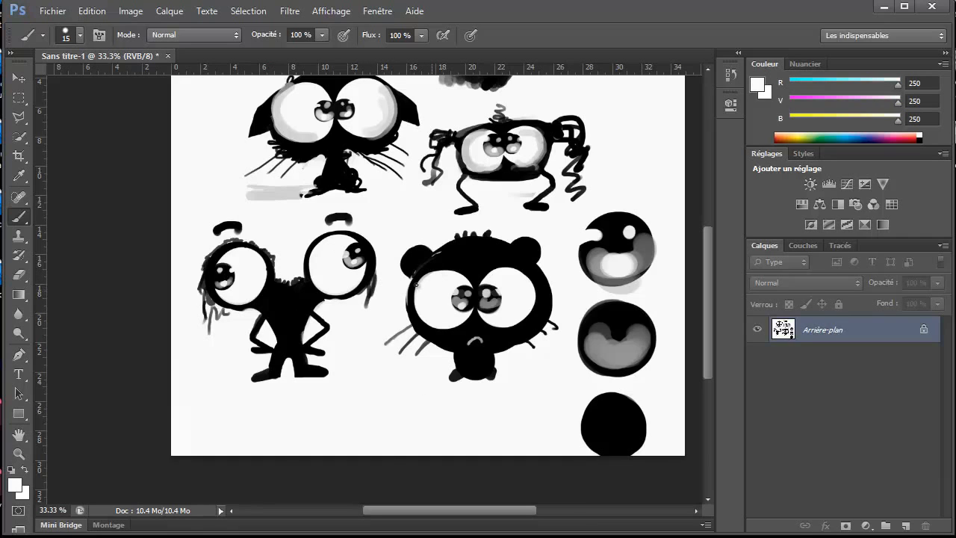
{"action": "key", "text": "bracketright"}
{"action": "key", "text": "bracketright"}
{"action": "key", "text": "bracketright"}
{"action": "key", "text": "bracketright"}
{"action": "key", "text": "bracketright"}
{"action": "key", "text": "bracketright"}
{"action": "key", "text": "bracketright"}
{"action": "key", "text": "bracketright"}
{"action": "key", "text": "bracketright"}
{"action": "key", "text": "bracketright"}
{"action": "mouse_move", "coordinate": [228, 244]}
{"action": "left_mouse_down"}
{"action": "mouse_move", "coordinate": [279, 243]}
{"action": "mouse_move", "coordinate": [184, 298]}
{"action": "mouse_move", "coordinate": [363, 324]}
{"action": "mouse_move", "coordinate": [425, 277]}
{"action": "mouse_move", "coordinate": [499, 358]}
{"action": "mouse_move", "coordinate": [548, 289]}
{"action": "left_mouse_up"}
{"action": "mouse_move", "coordinate": [549, 289]}
{"action": "left_mouse_down"}
{"action": "mouse_move", "coordinate": [505, 345]}
{"action": "mouse_move", "coordinate": [495, 394]}
{"action": "left_mouse_up"}
Paint over the grey swatch and the two shaded practice eyes with a 400 px off-white brush.
{"action": "key", "text": "bracketright"}
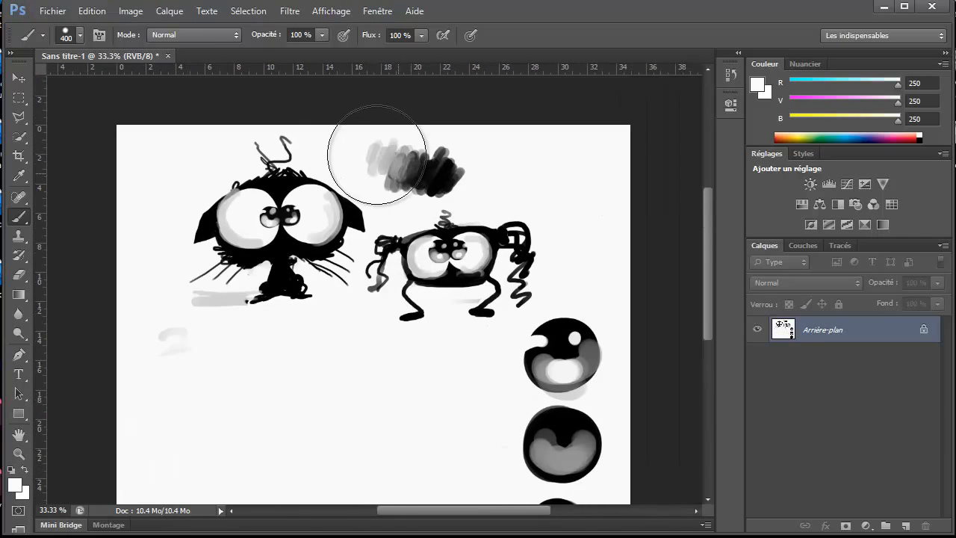
{"action": "left_click_drag", "start_coordinate": [375, 156], "coordinate": [486, 126]}
{"action": "mouse_move", "coordinate": [605, 353]}
{"action": "left_mouse_down"}
{"action": "mouse_move", "coordinate": [542, 466]}
{"action": "mouse_move", "coordinate": [498, 433]}
{"action": "left_mouse_up"}
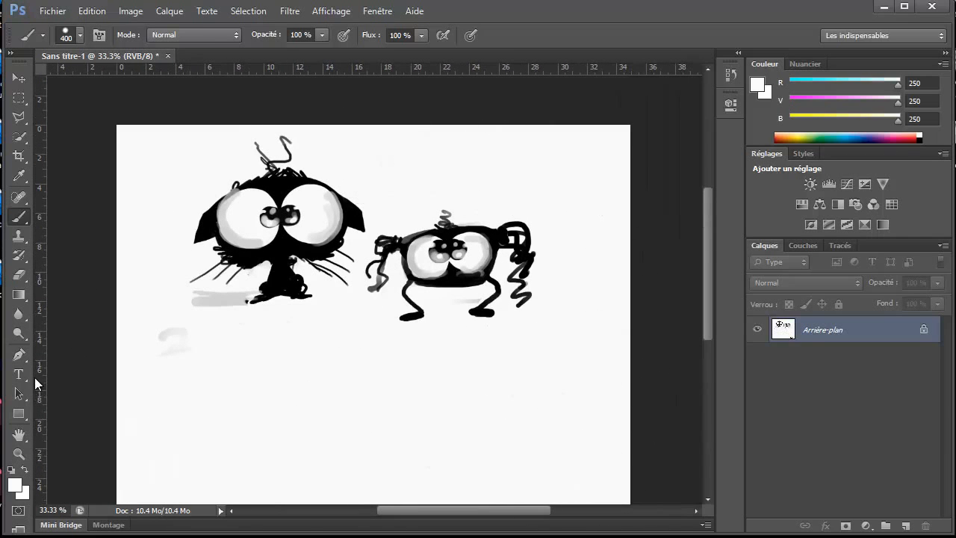
Zoom in on the two remaining creatures in the upper part of the canvas.
{"action": "left_click", "coordinate": [19, 453]}
{"action": "left_click_drag", "start_coordinate": [137, 114], "coordinate": [240, 184]}
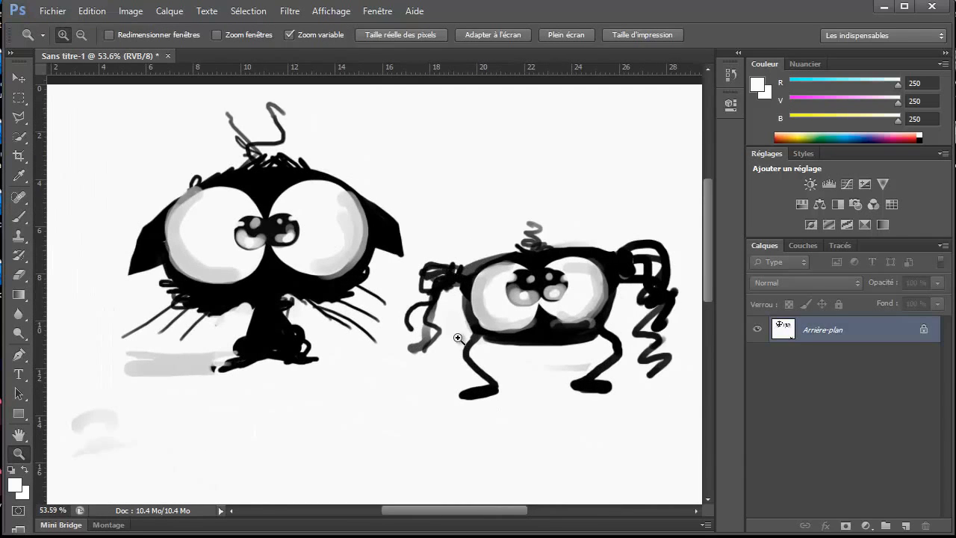